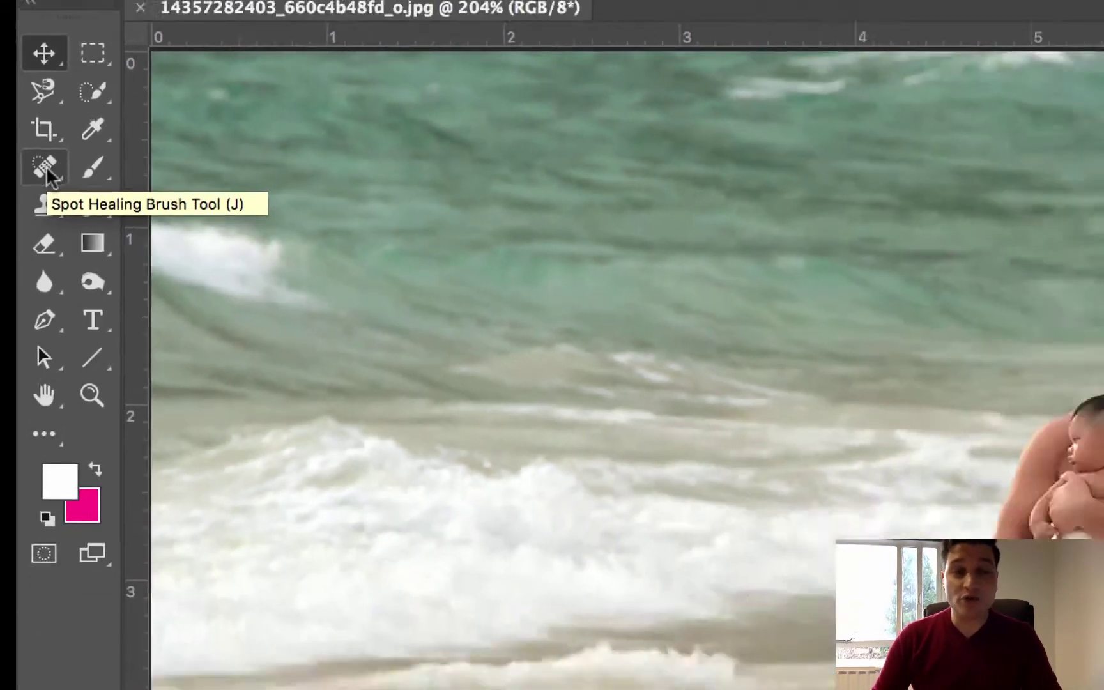
- Choose the Spot Healing Brush, confirm its 34 px size, and review the healing Mode list
click(76, 202)
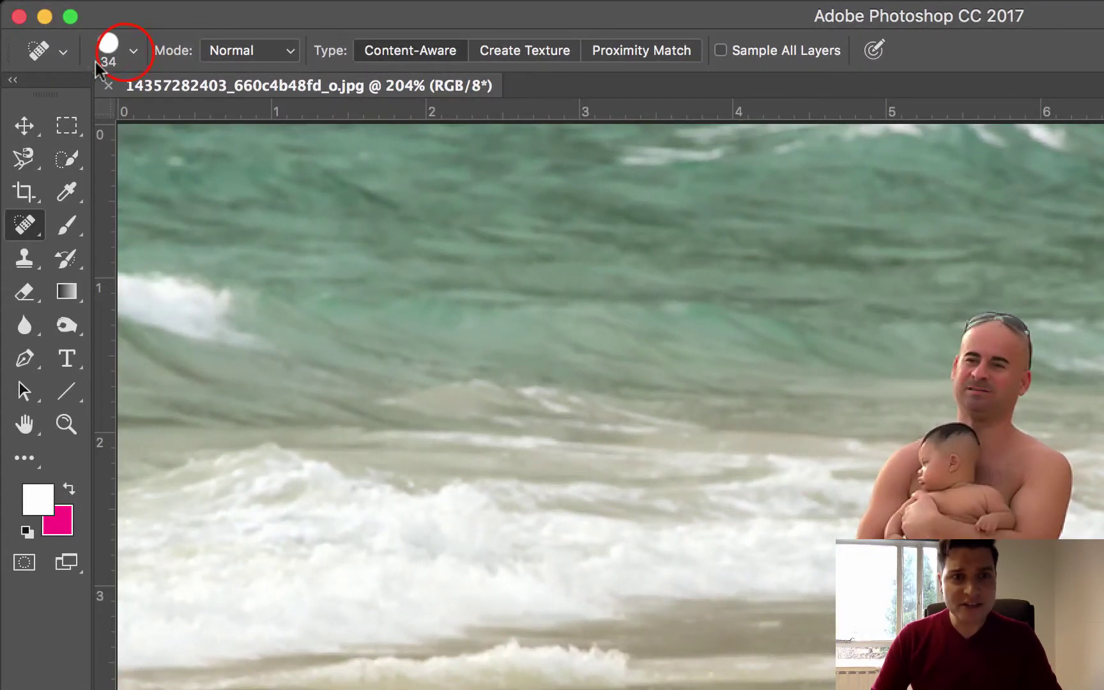
click(126, 54)
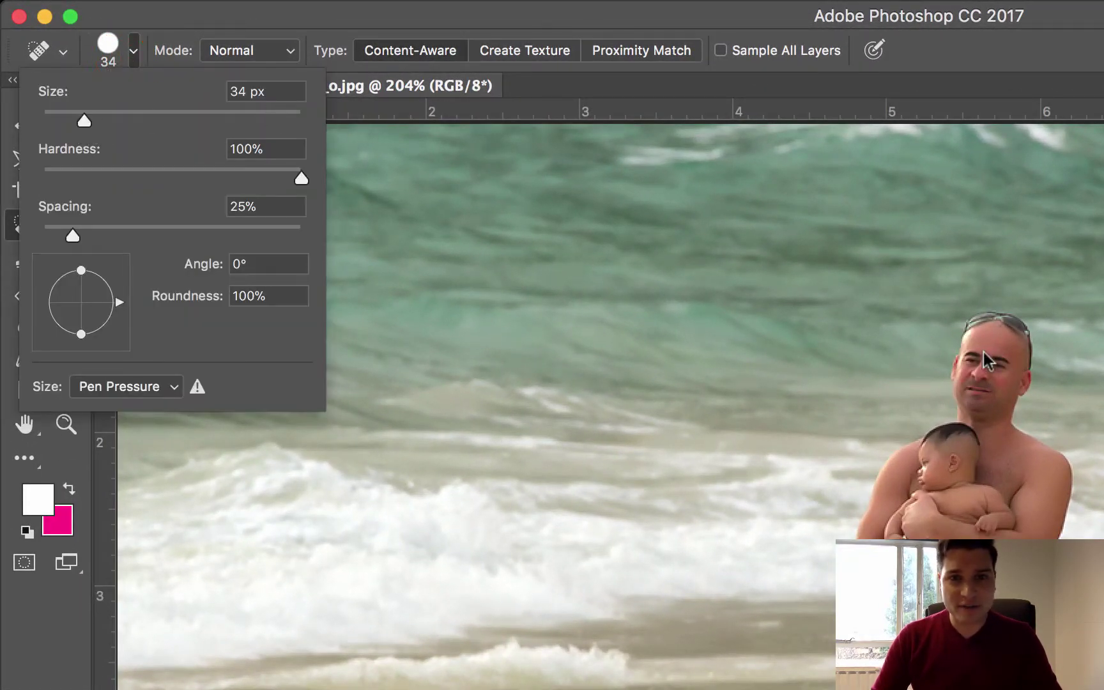
click(134, 51)
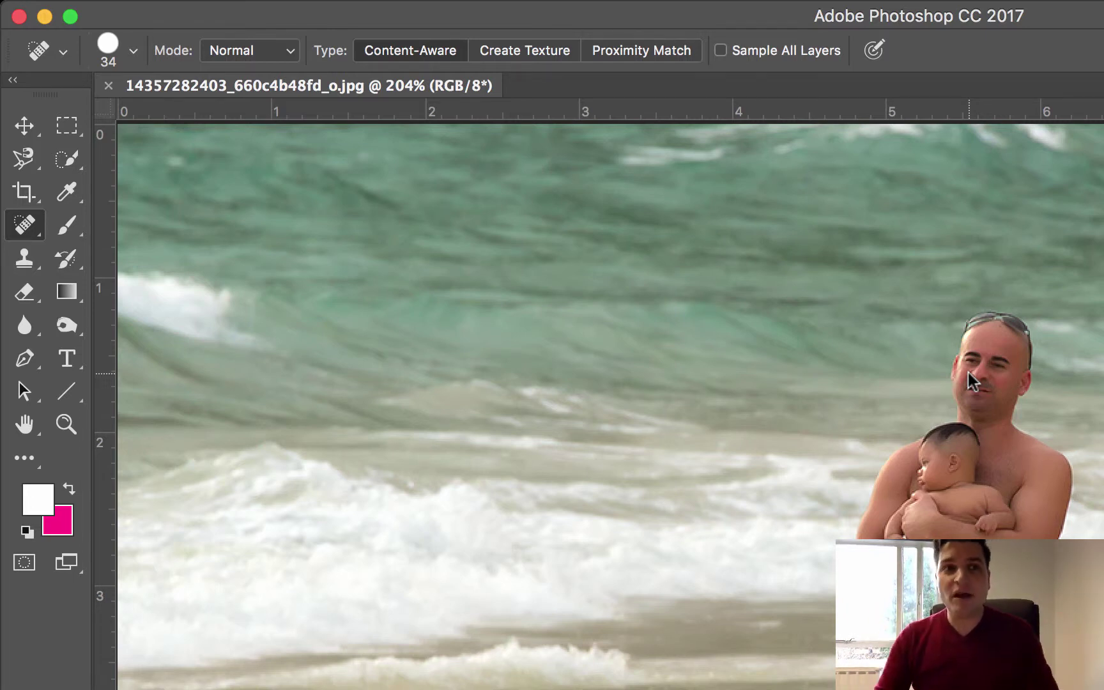
click(290, 51)
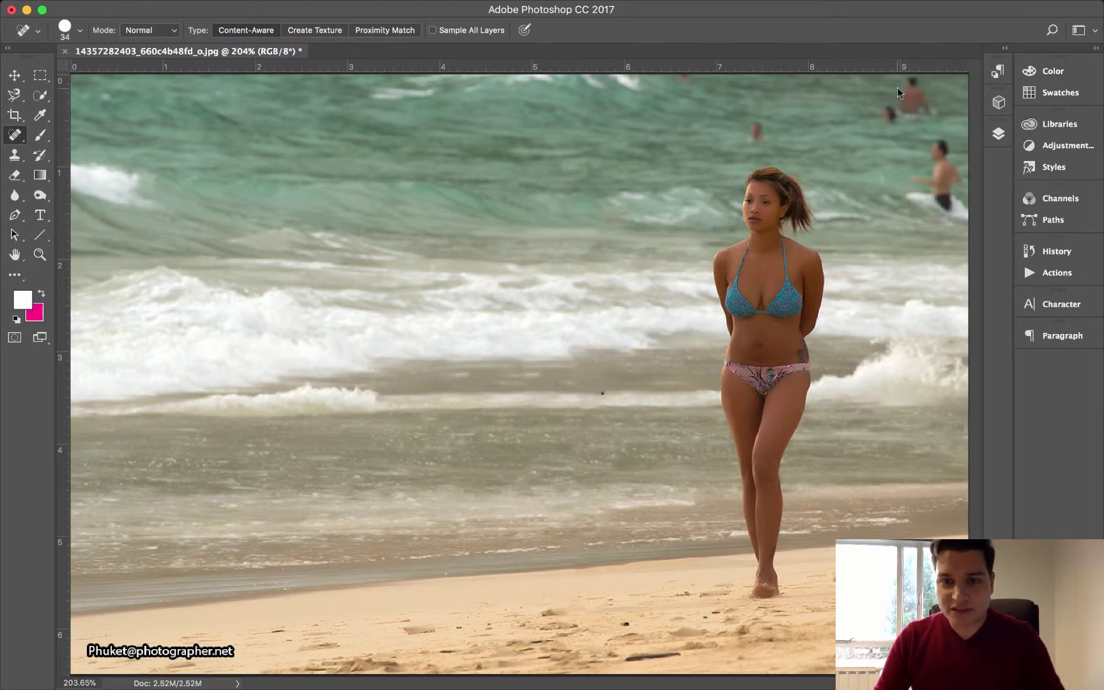
scroll(897, 89, up, 5)
scroll(894, 91, right, 10)
scroll(895, 91, up, 8)
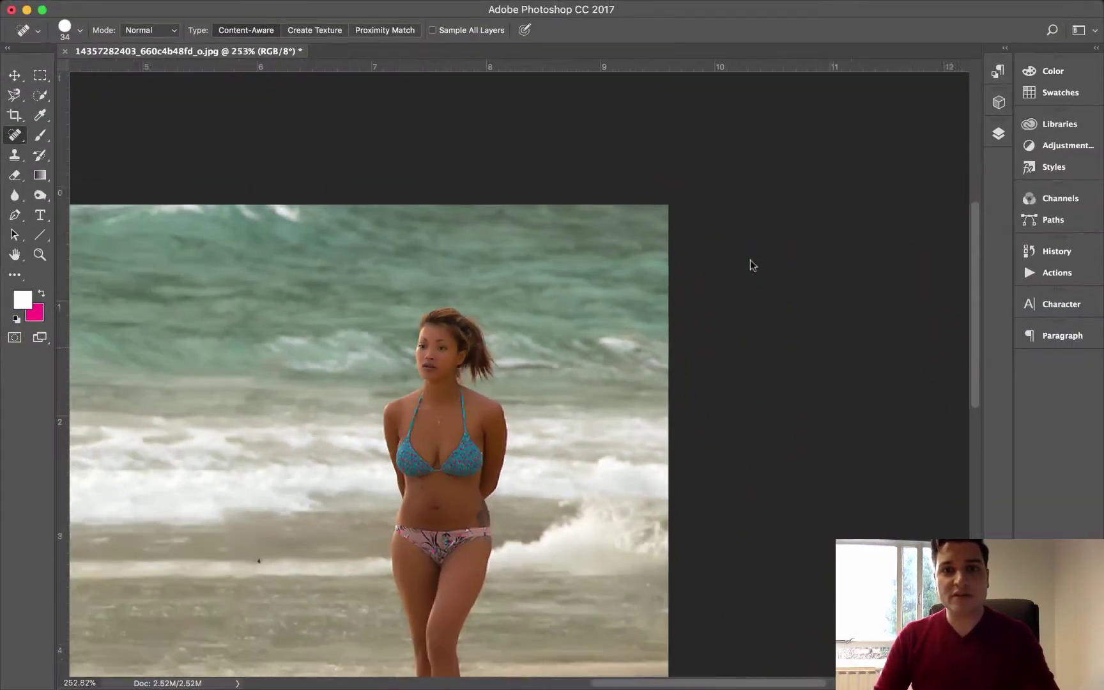
scroll(749, 260, down, 3)
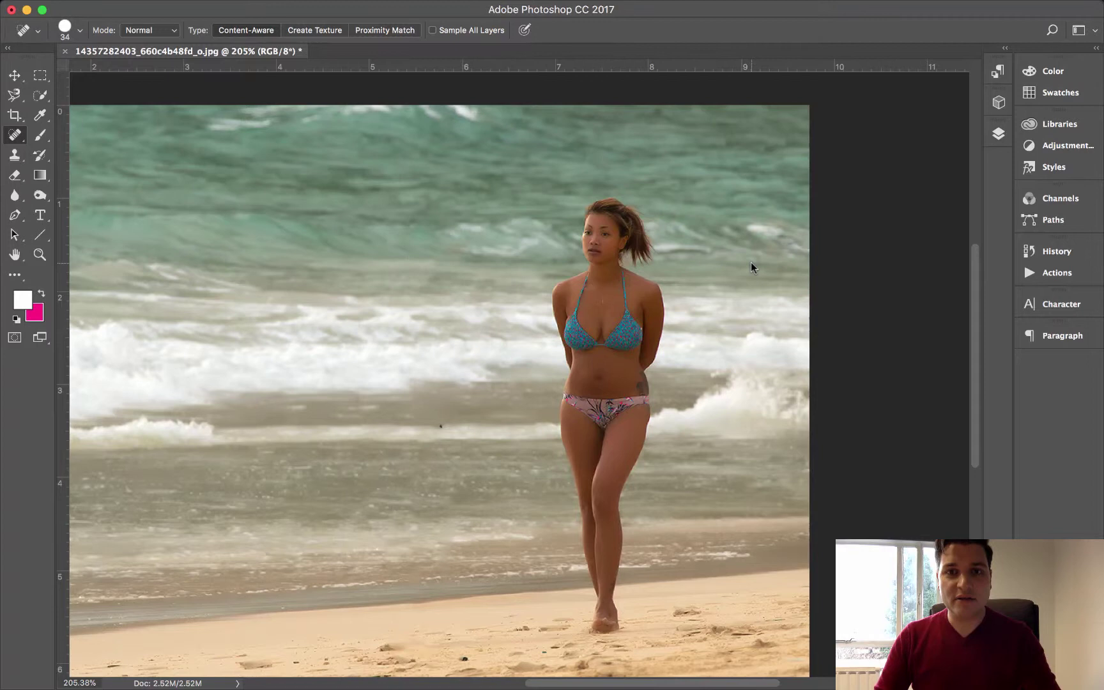
scroll(749, 262, left, 5)
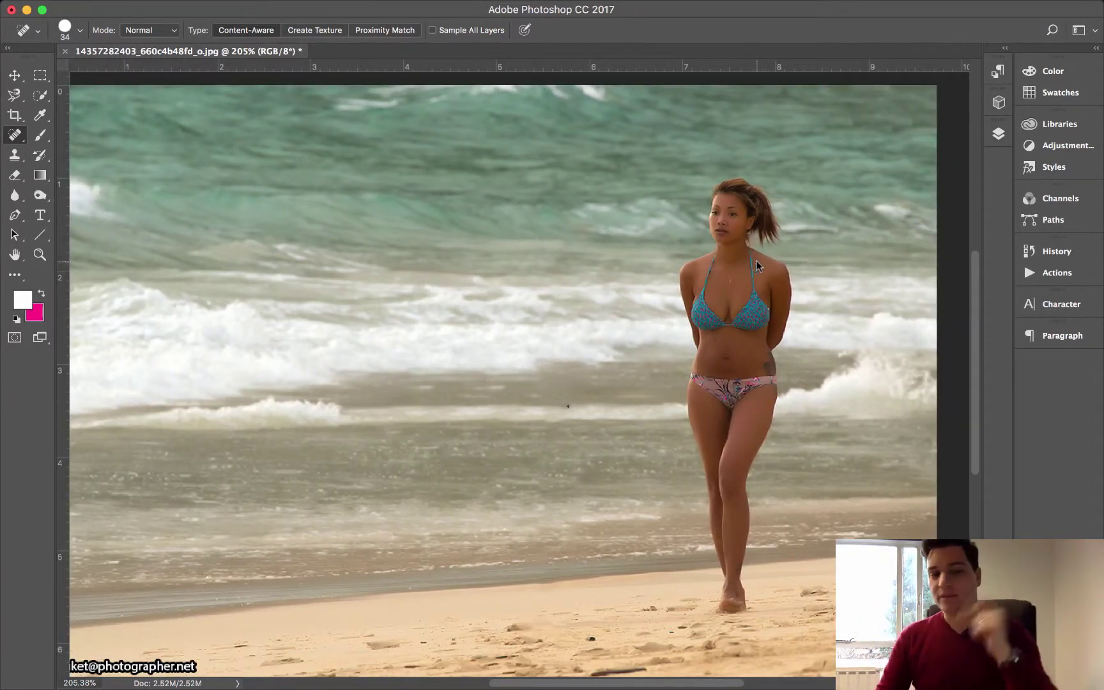
- Paint out the photographer's watermark in the bottom-left corner
scroll(756, 263, down, 5)
scroll(756, 263, left, 5)
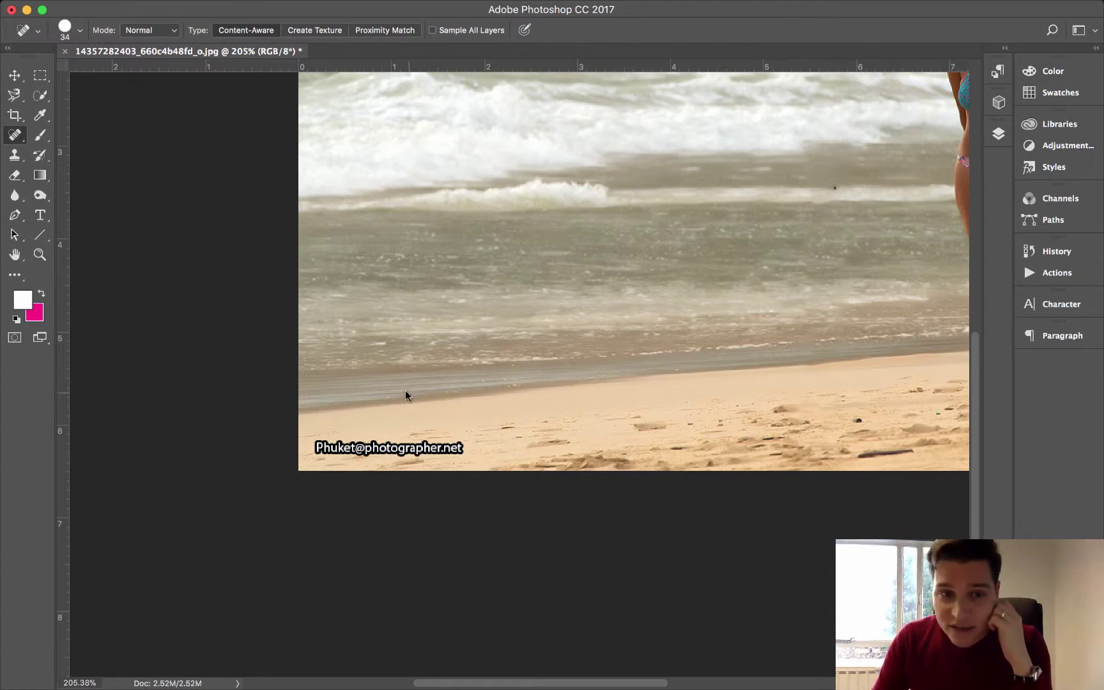
drag(318, 449, 474, 443)
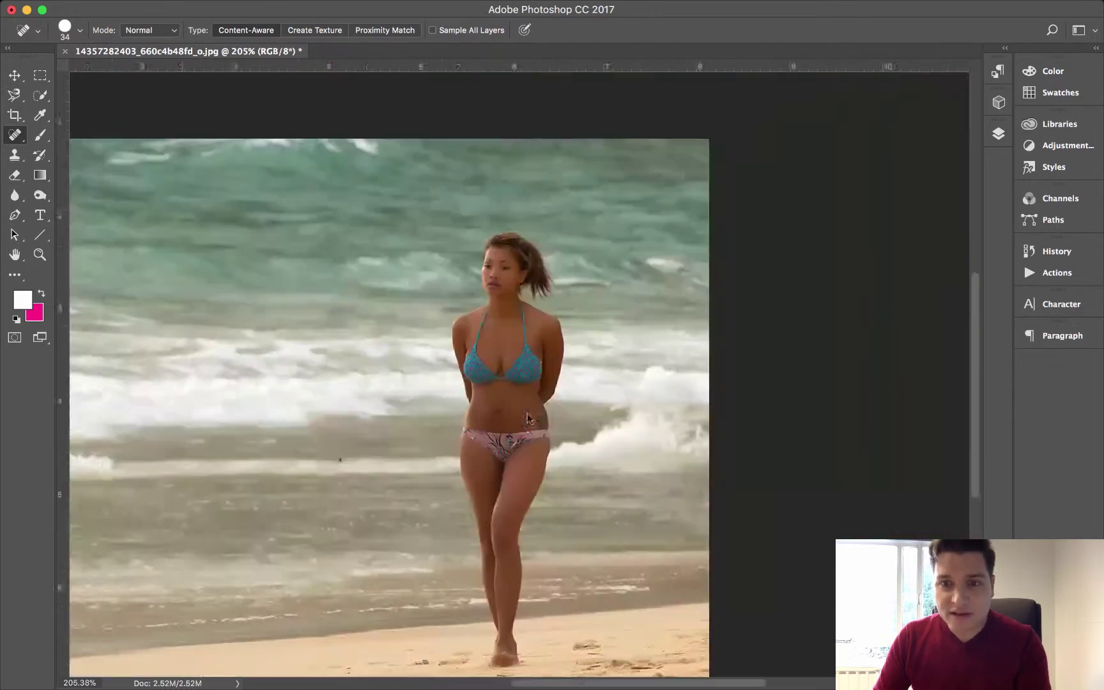
- Zoom in and heal the small dark speck in the water
scroll(527, 416, down, 5)
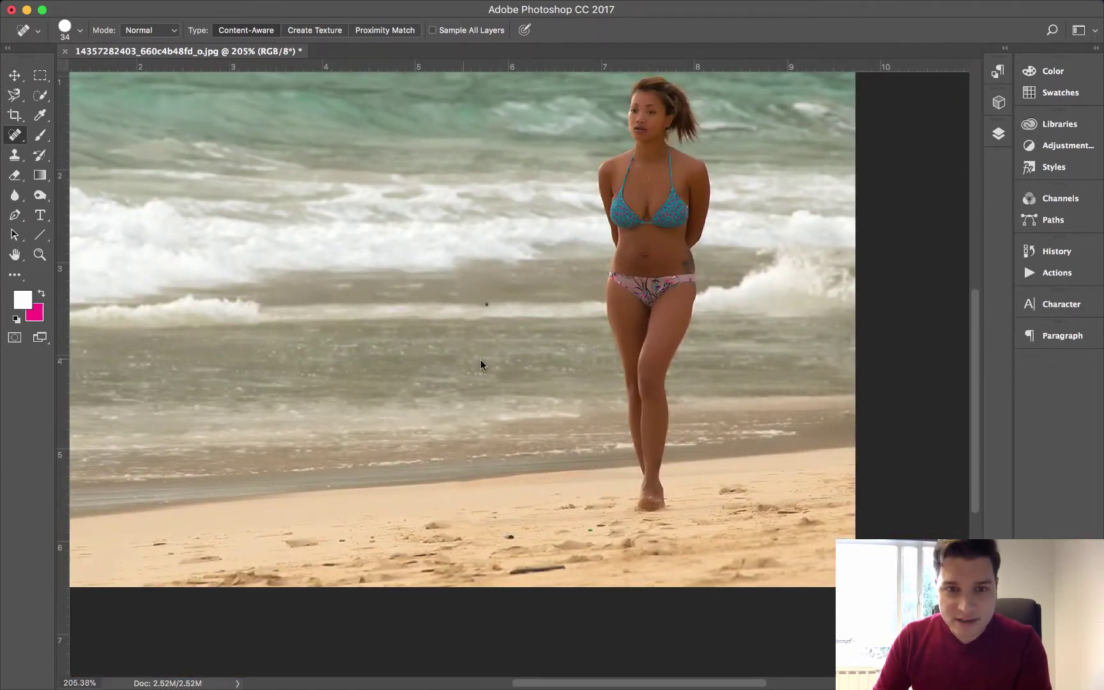
scroll(478, 319, up, 2)
scroll(421, 272, up, 3)
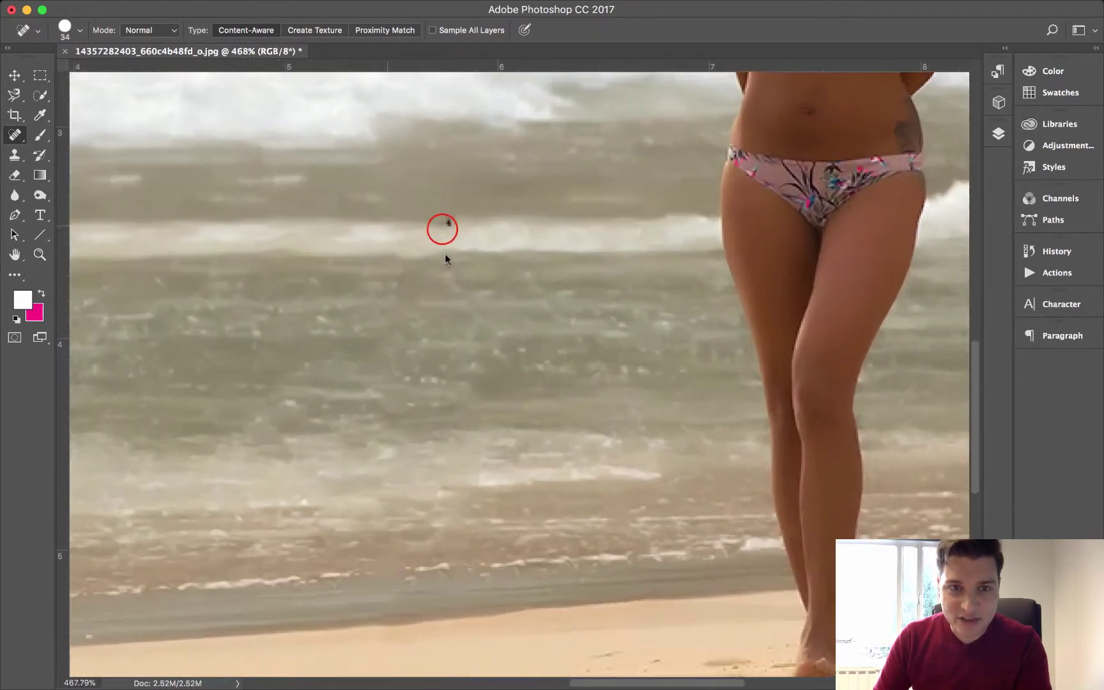
click(442, 228)
scroll(486, 389, down, 3)
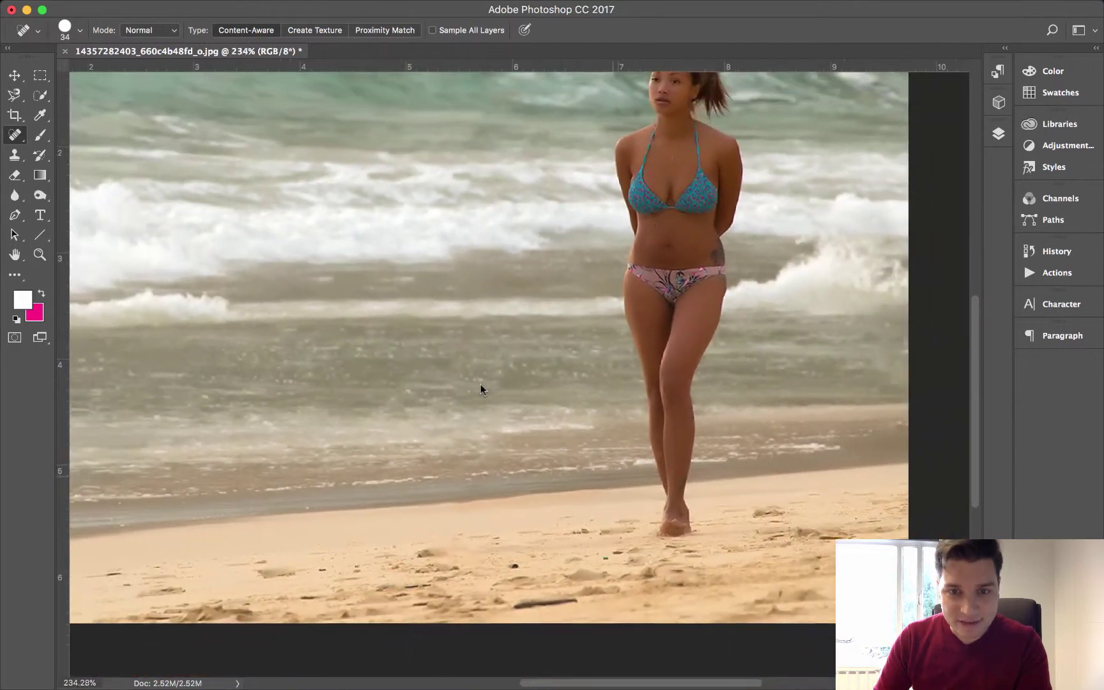
scroll(600, 517, down, 2)
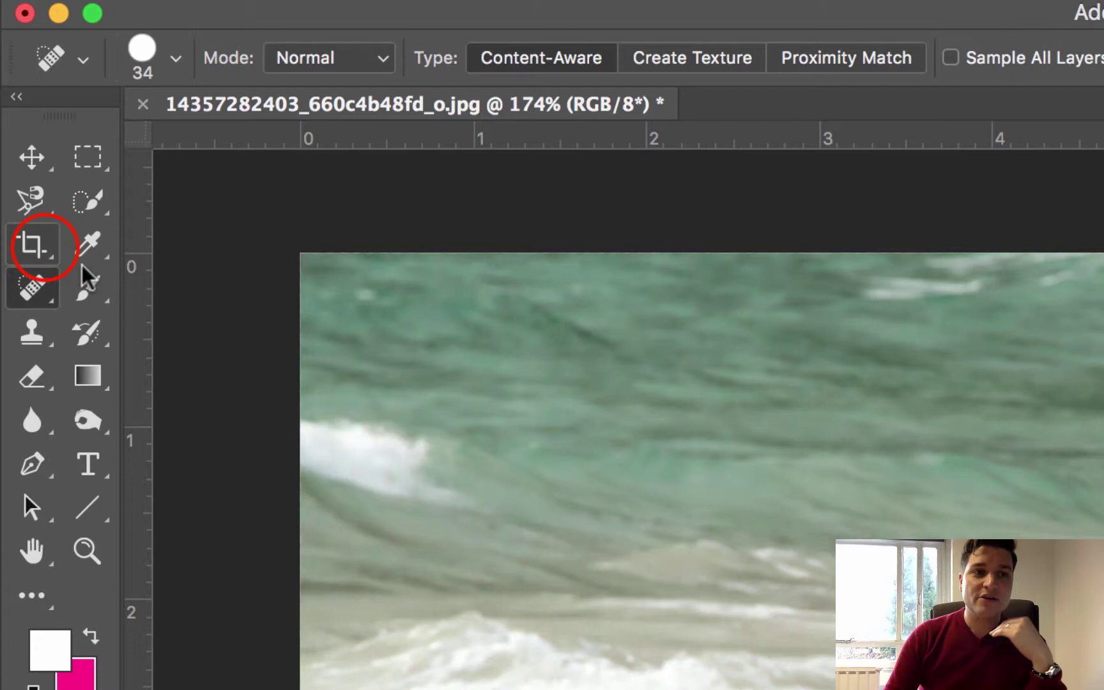
- Switch to the Crop Tool and pull in the crop's top-left corner
click(47, 246)
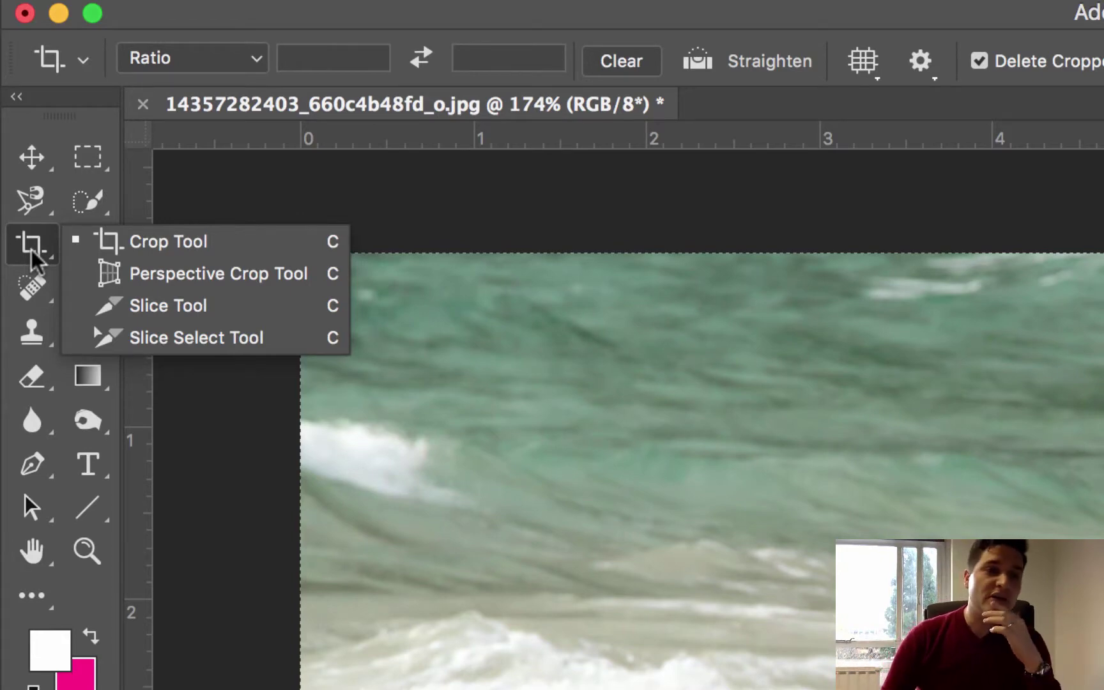
click(150, 239)
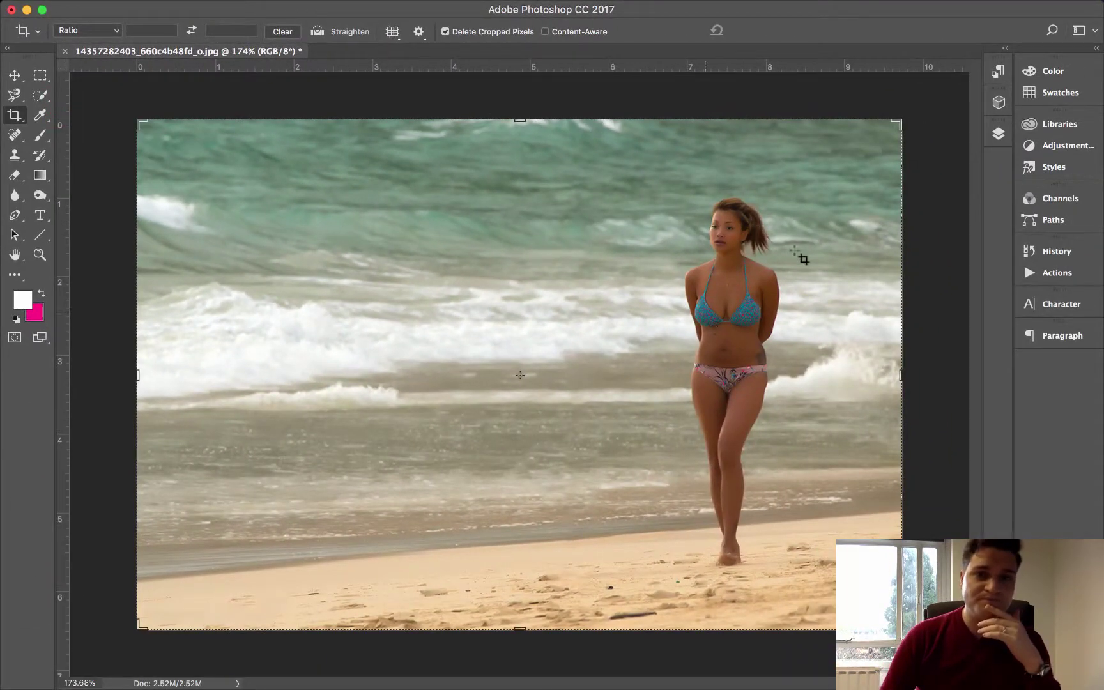
drag(139, 117, 162, 121)
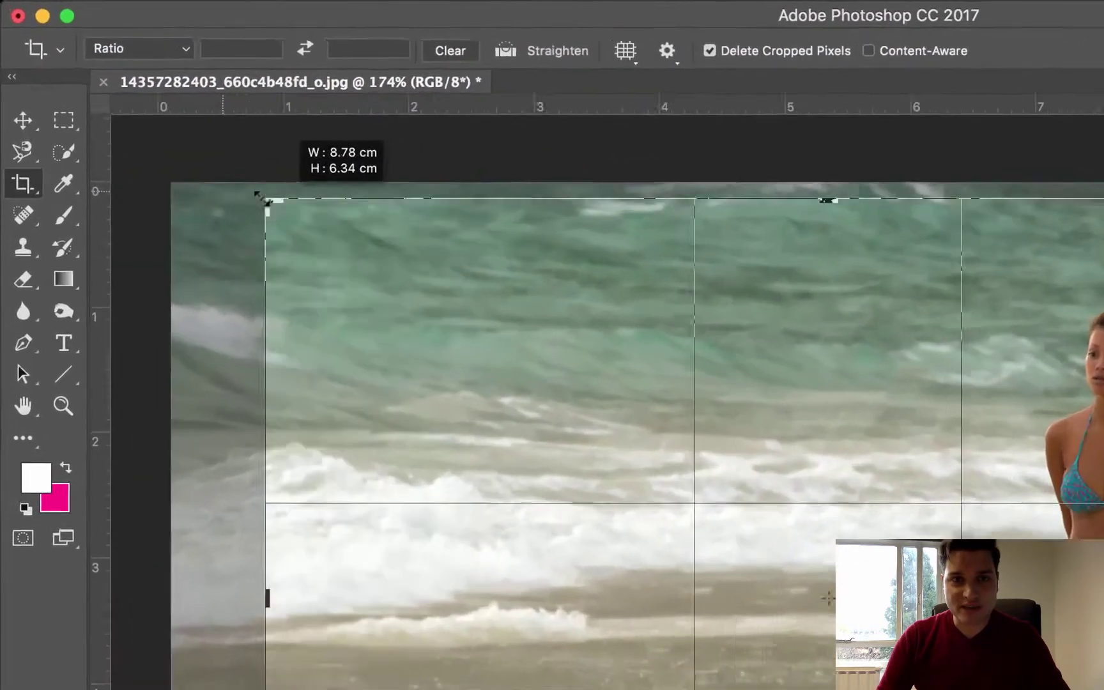
drag(257, 195, 226, 203)
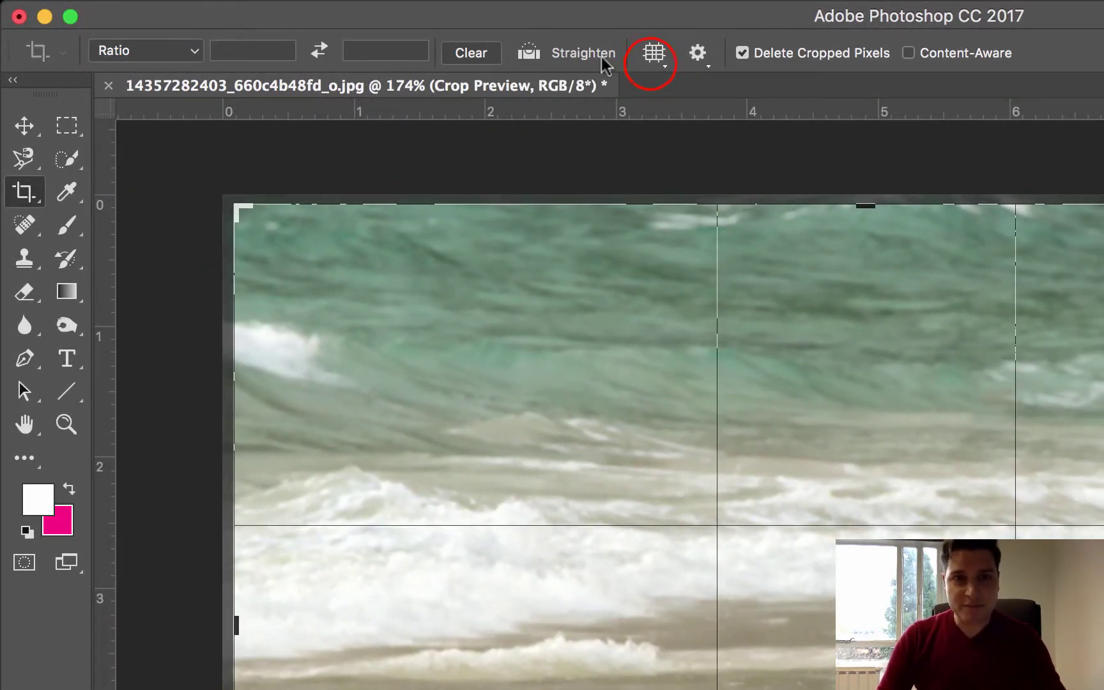
- Try the Golden Spiral and Golden Ratio crop overlays, then settle on Rule of Thirds
click(652, 59)
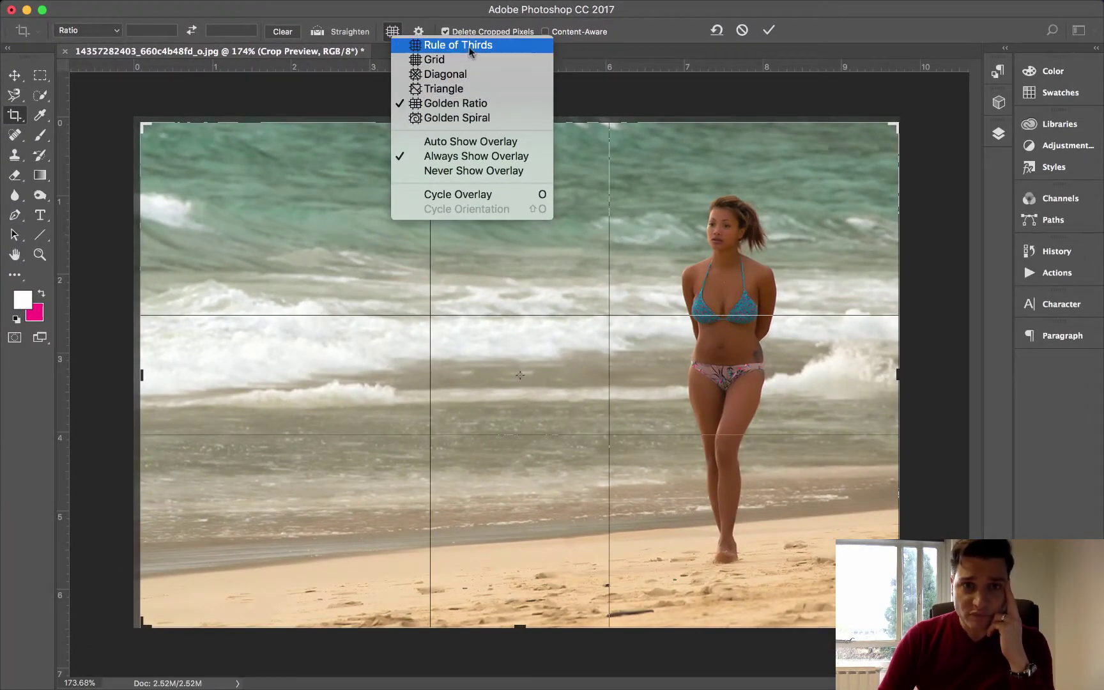
click(465, 45)
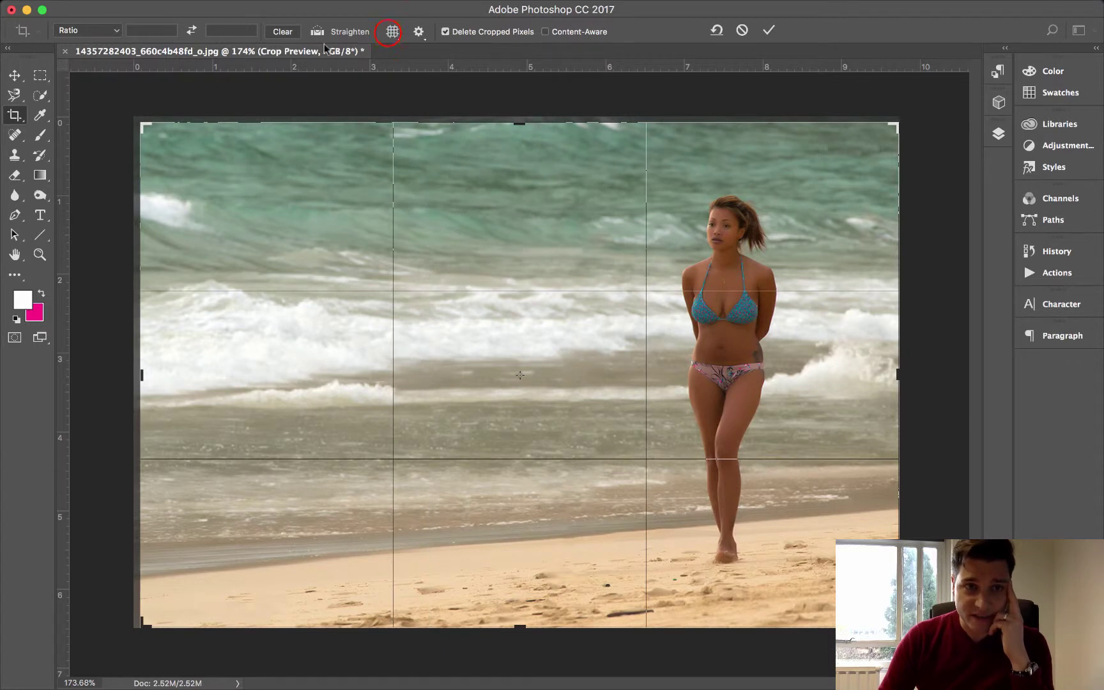
click(392, 31)
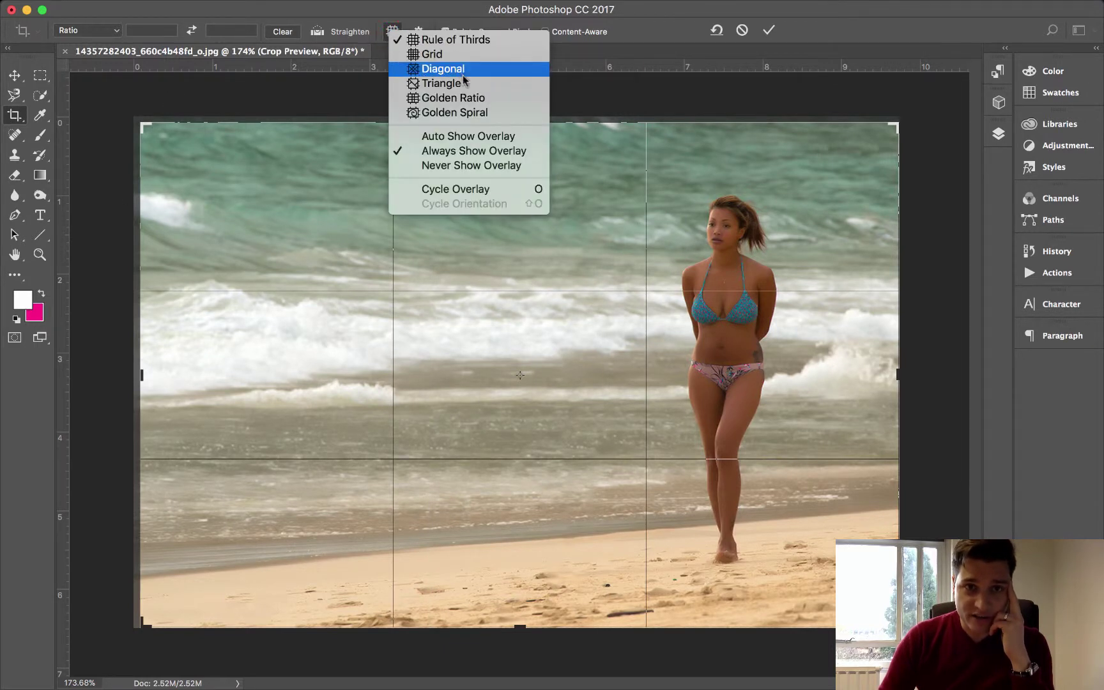
click(481, 112)
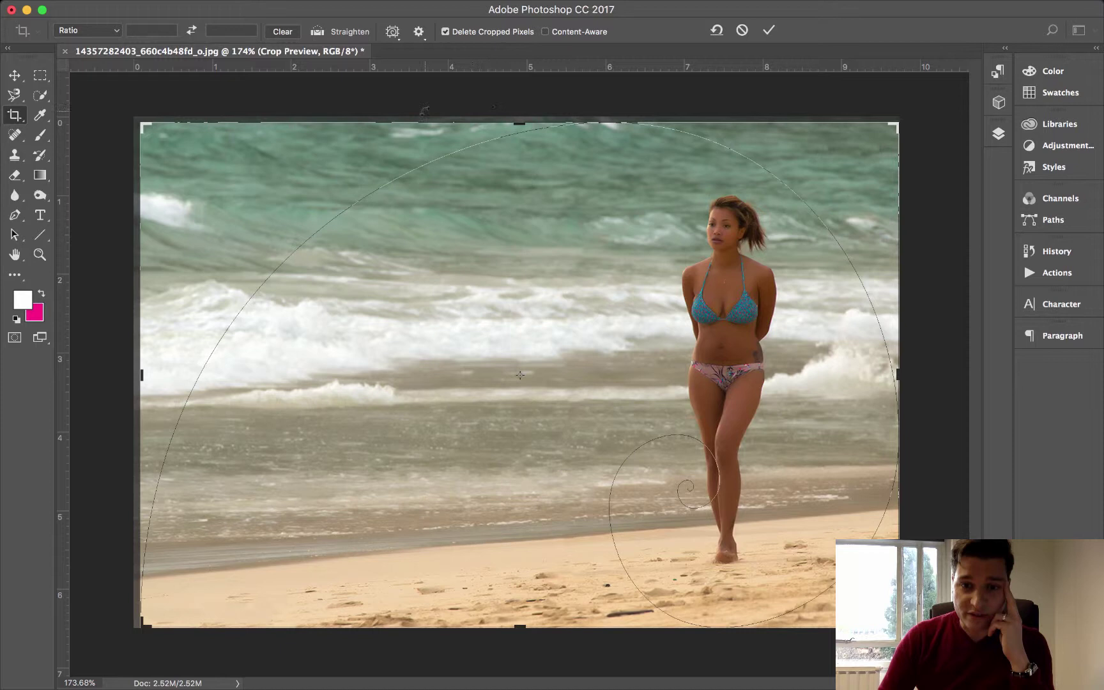
click(388, 32)
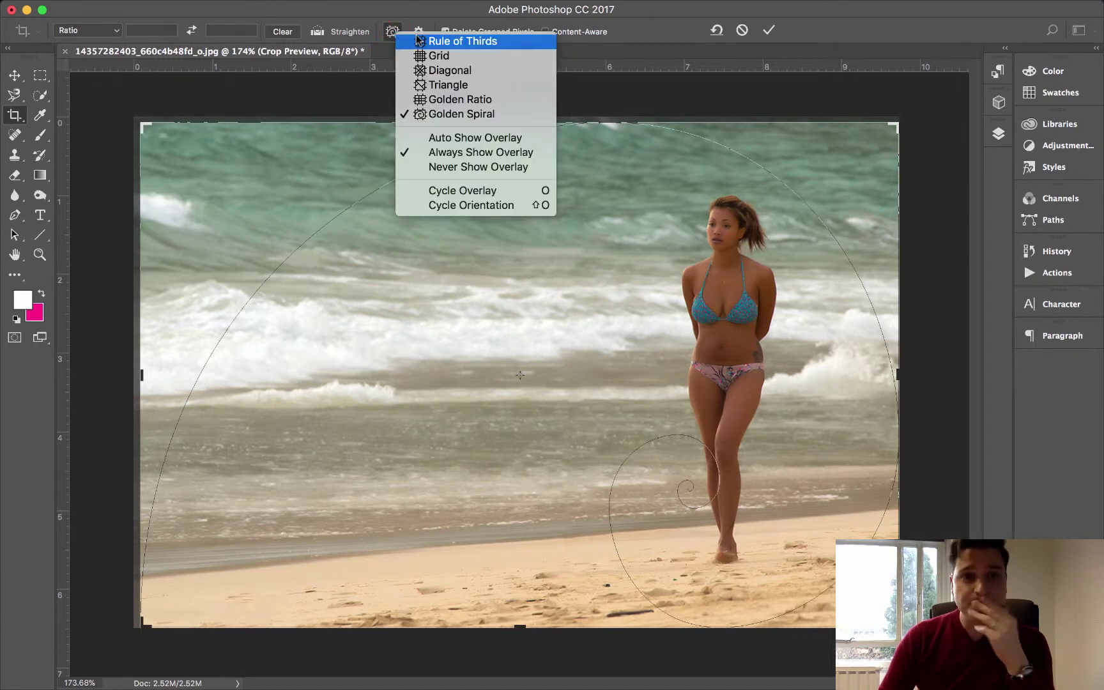
click(448, 97)
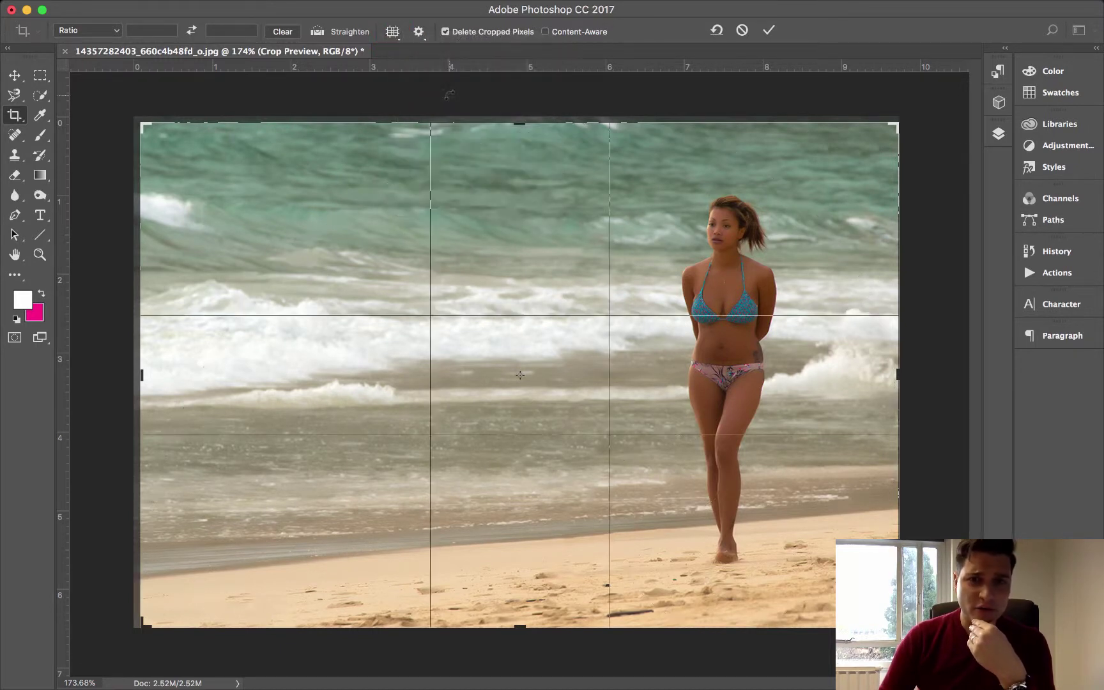
click(400, 34)
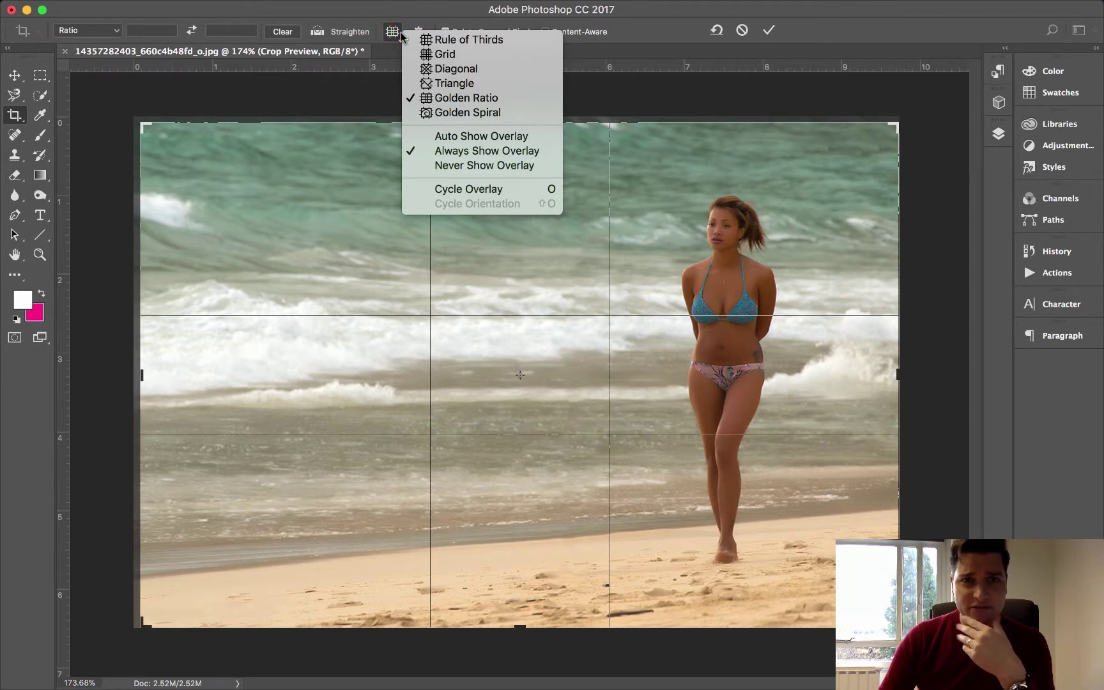
click(447, 39)
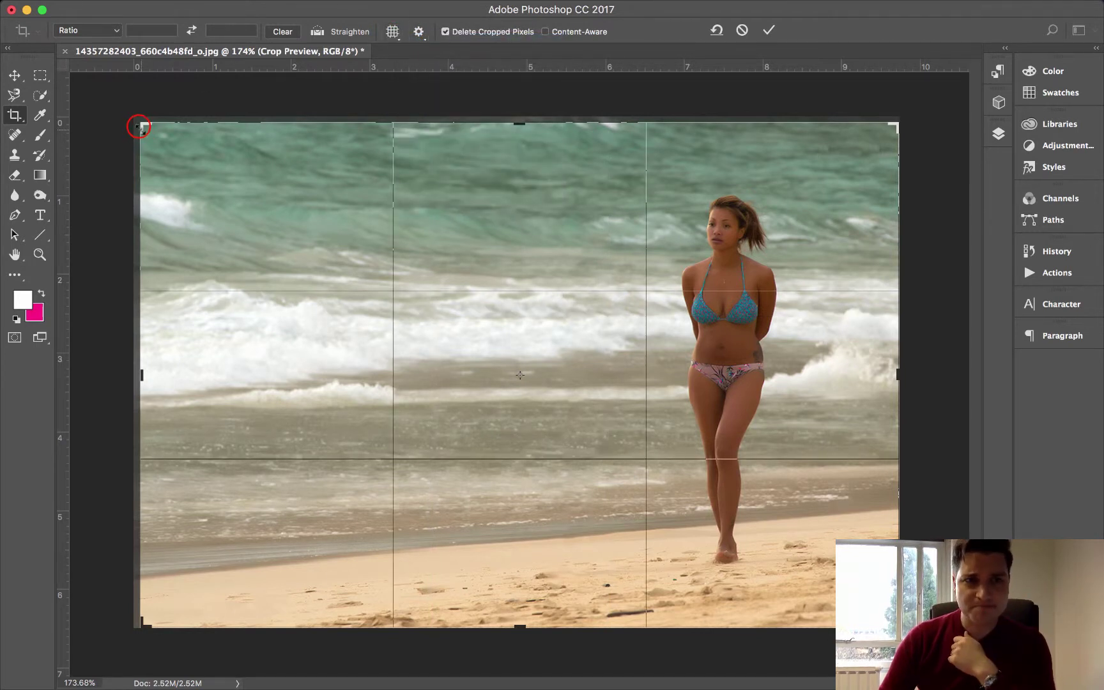
- Tighten the crop from the top-left corner and top edge, showing a Golden Ratio overlay
drag(139, 126, 151, 126)
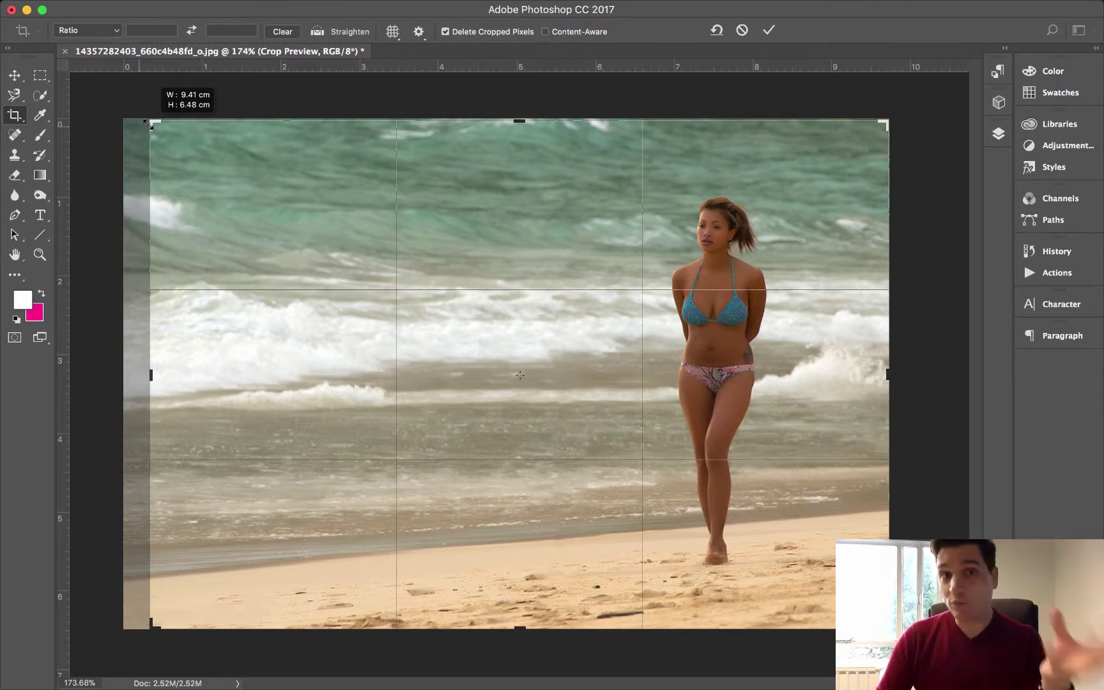
drag(147, 122, 147, 122)
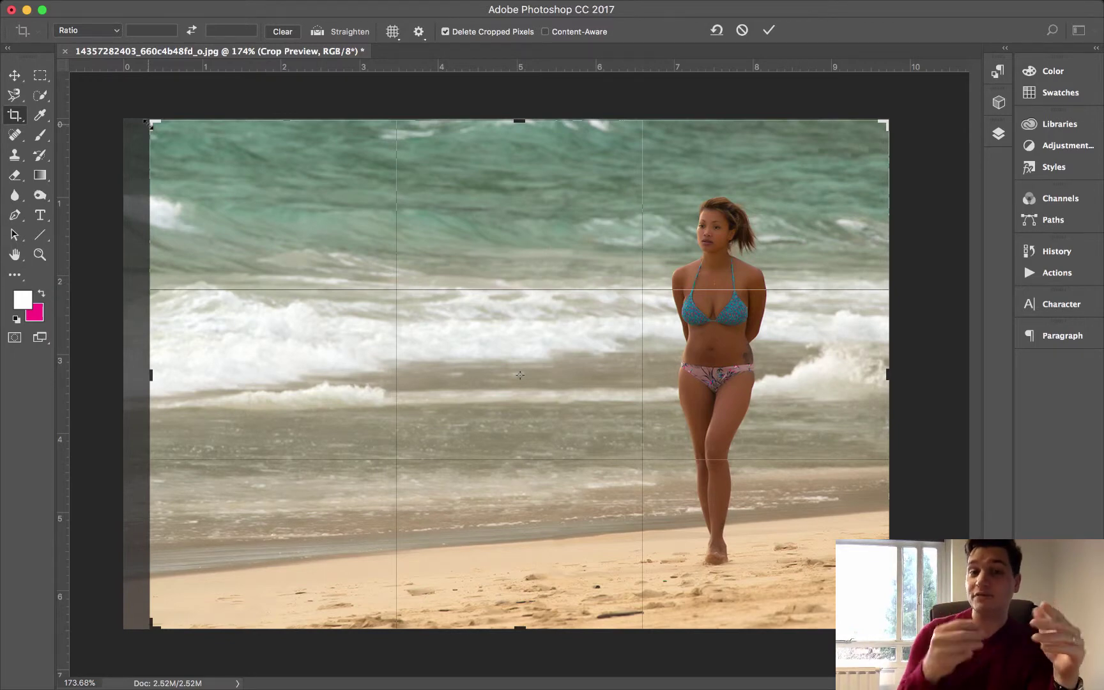
drag(145, 121, 196, 161)
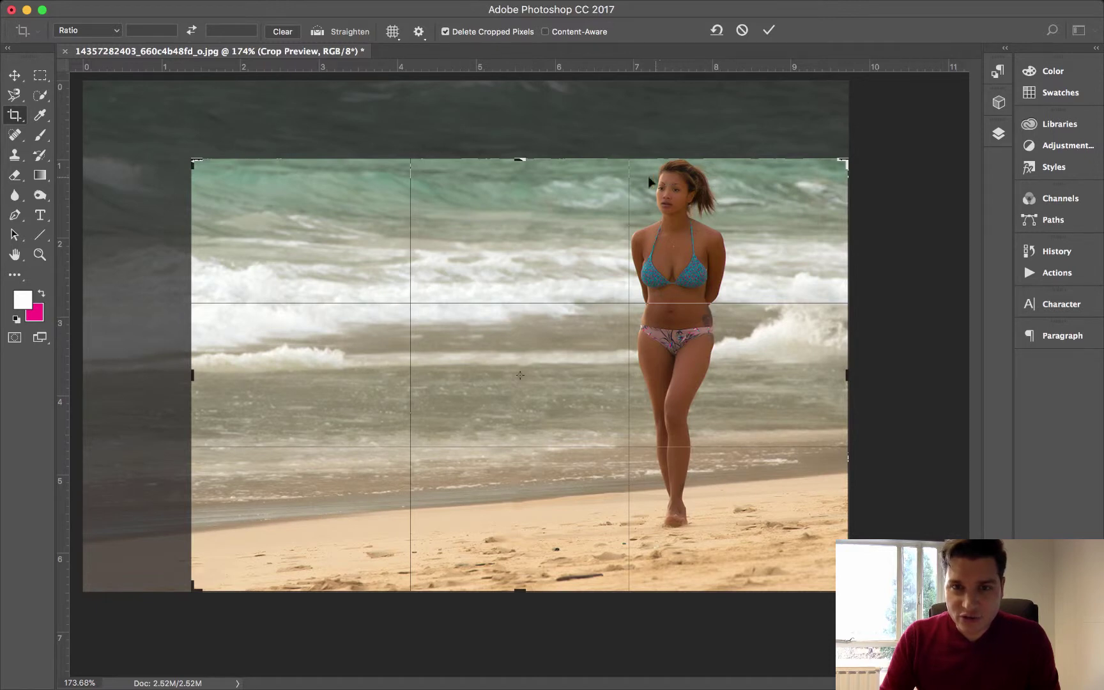
drag(521, 158, 523, 119)
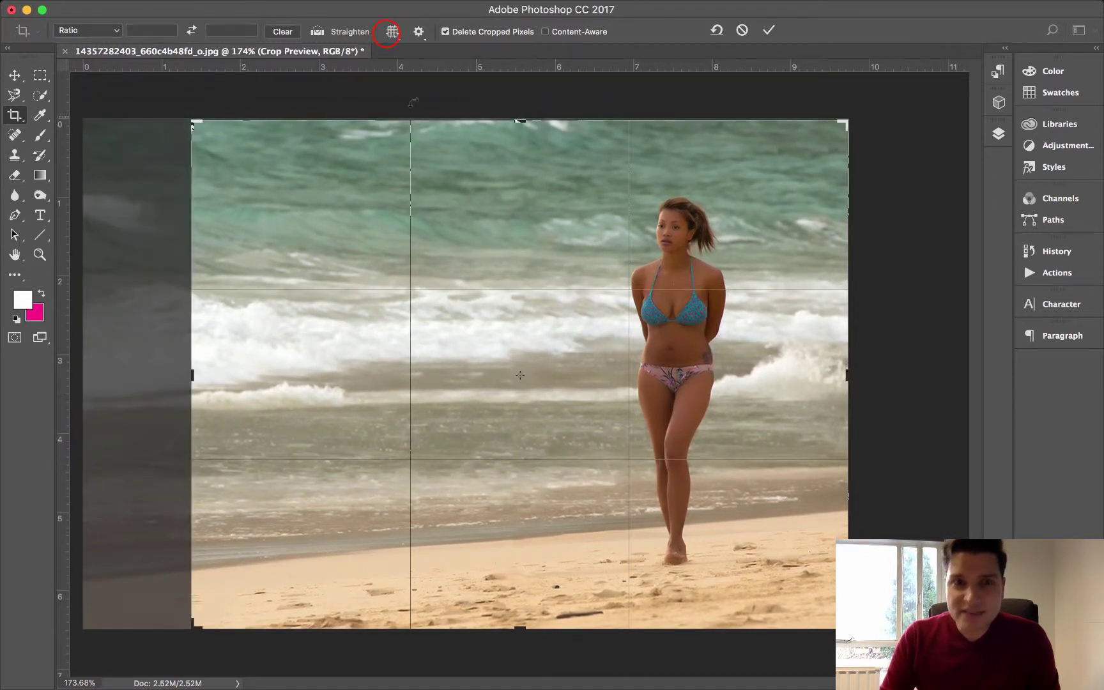
click(392, 31)
click(409, 97)
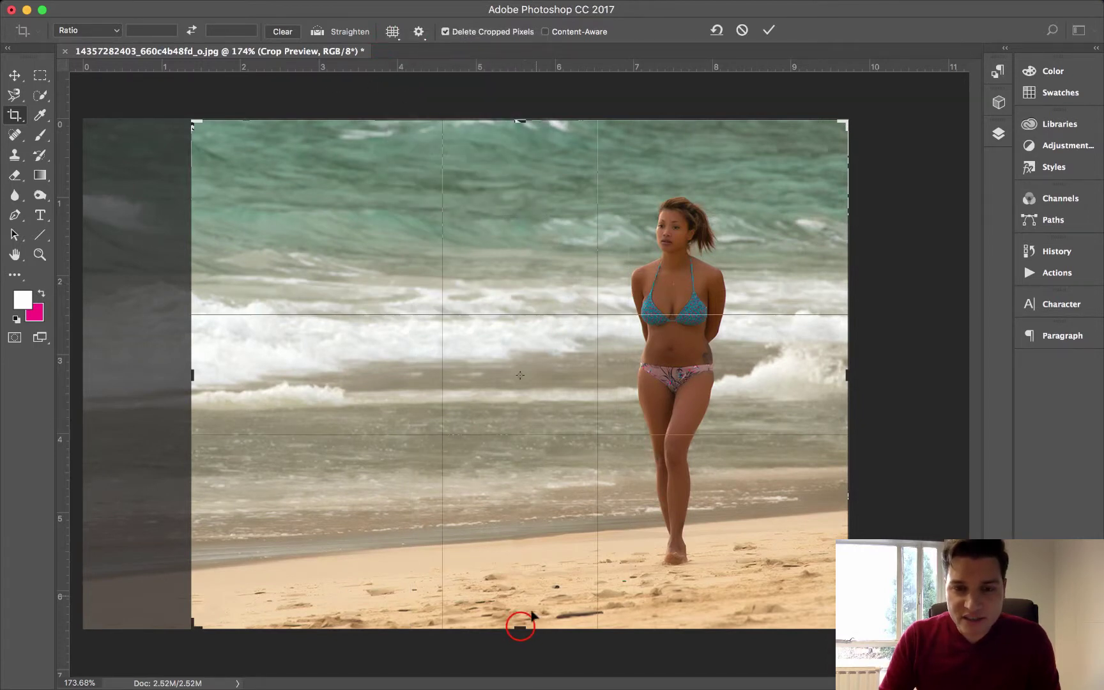
- Trim sand off the bottom and water off the left, then commit the crop
drag(521, 625, 520, 594)
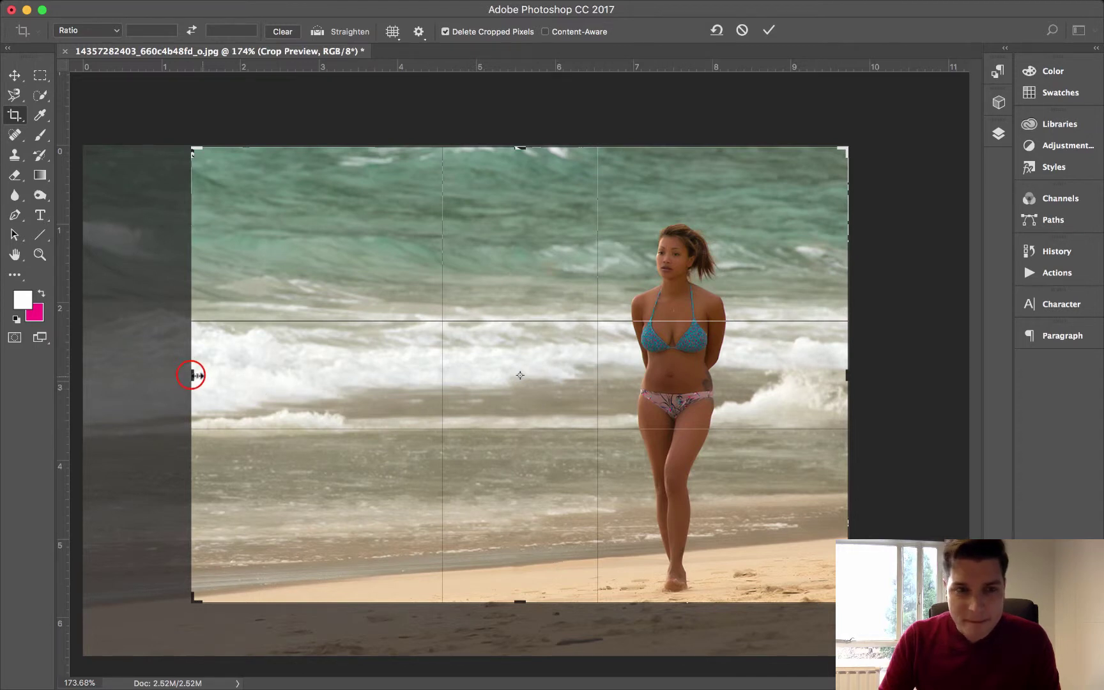
drag(192, 375, 234, 376)
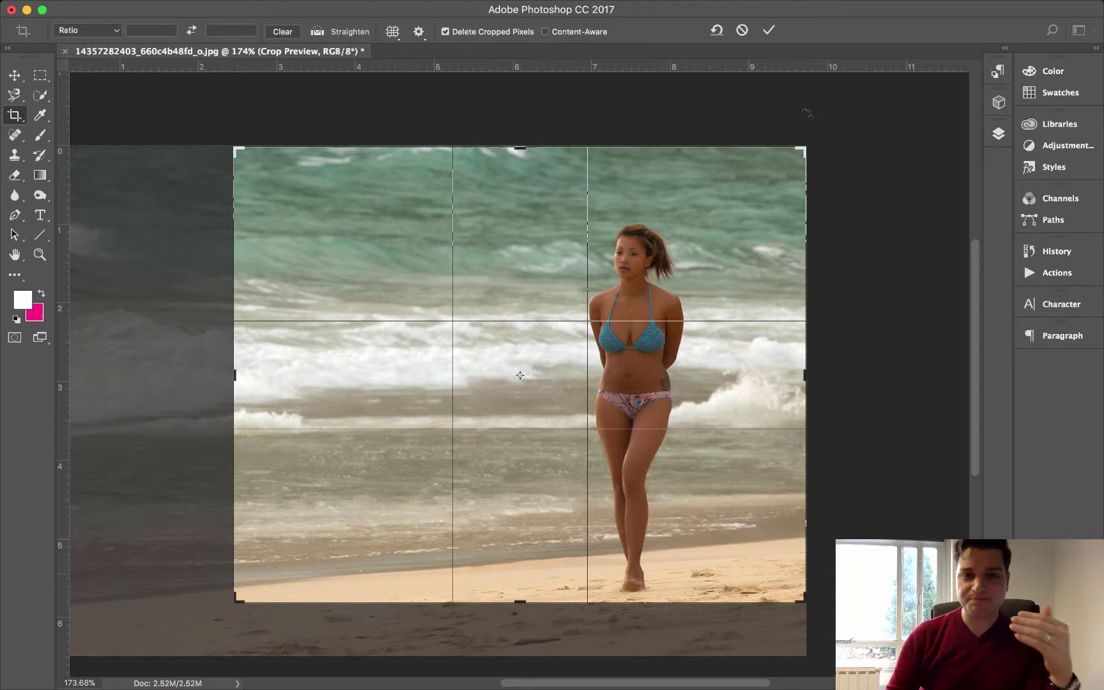
click(764, 37)
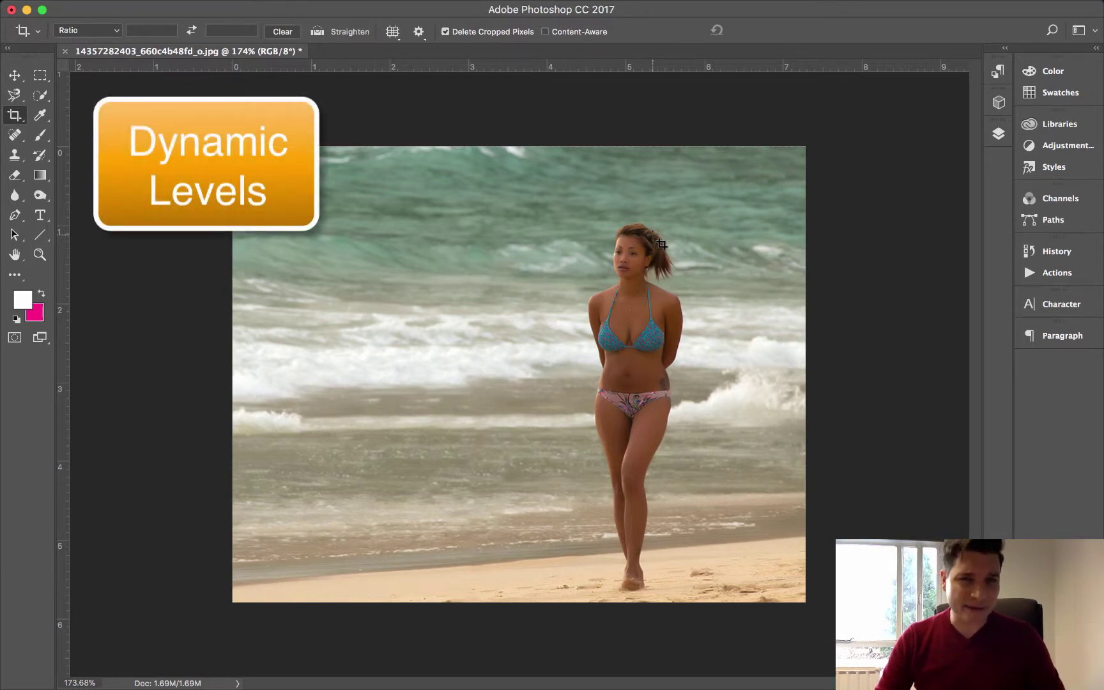
- Return to the Move tool and open Image > Adjustments > Levels
click(14, 75)
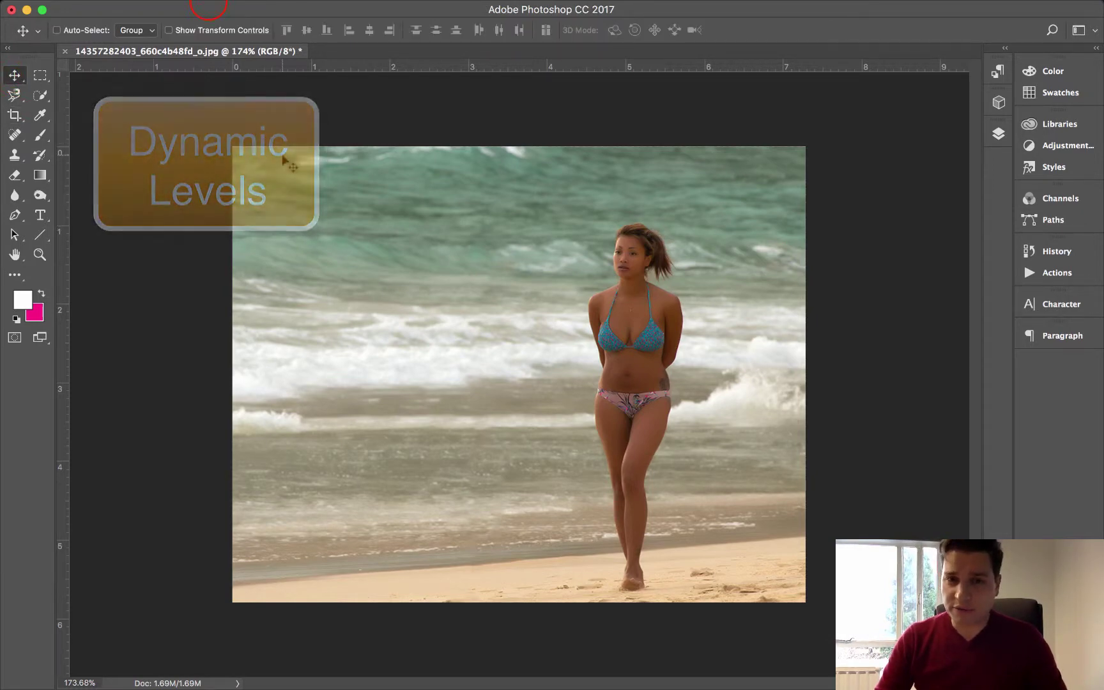
click(209, 8)
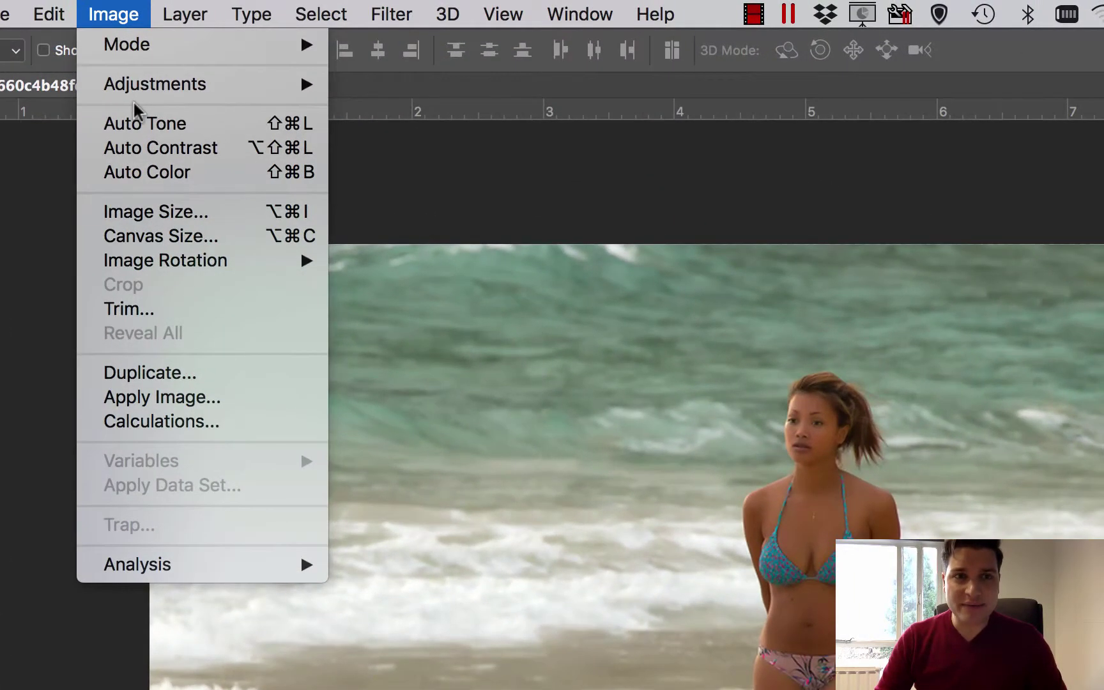
mouse_move(266, 75)
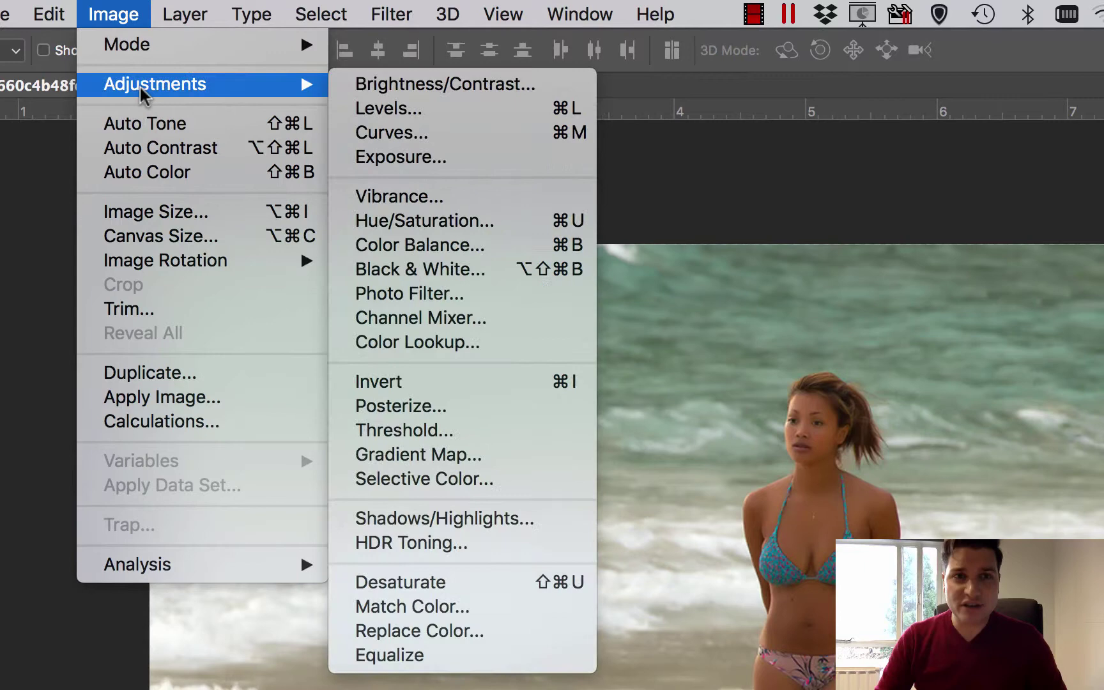
click(434, 96)
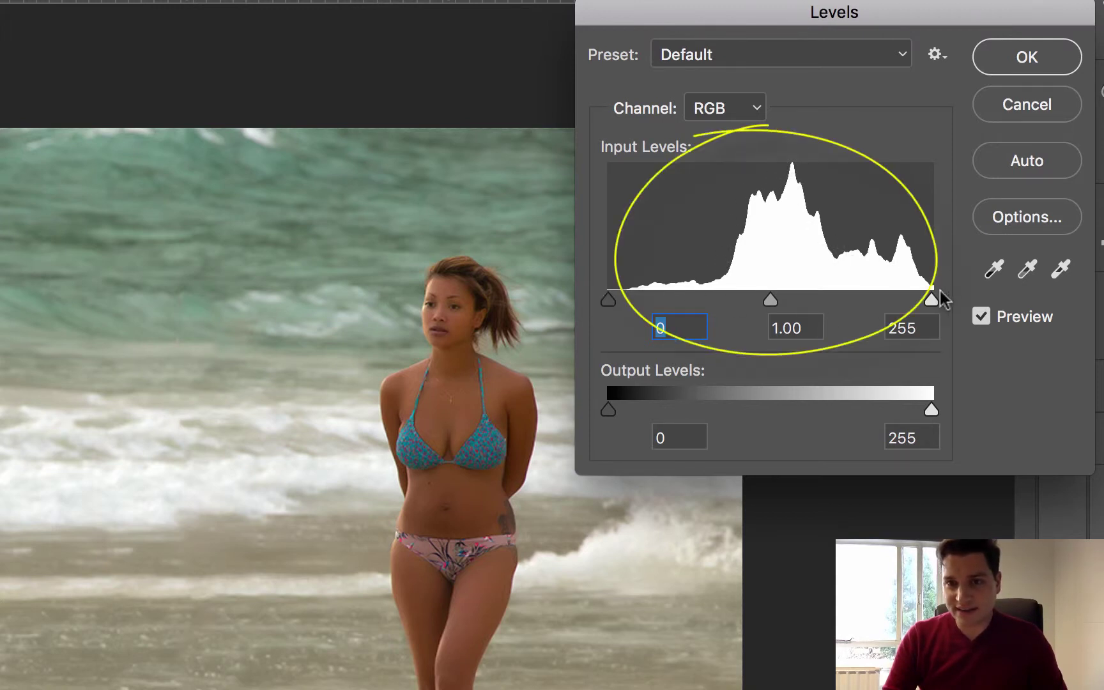
- Set the Levels black input to 15 and white input to 223, toggling Preview to compare
click(607, 302)
drag(606, 300, 627, 301)
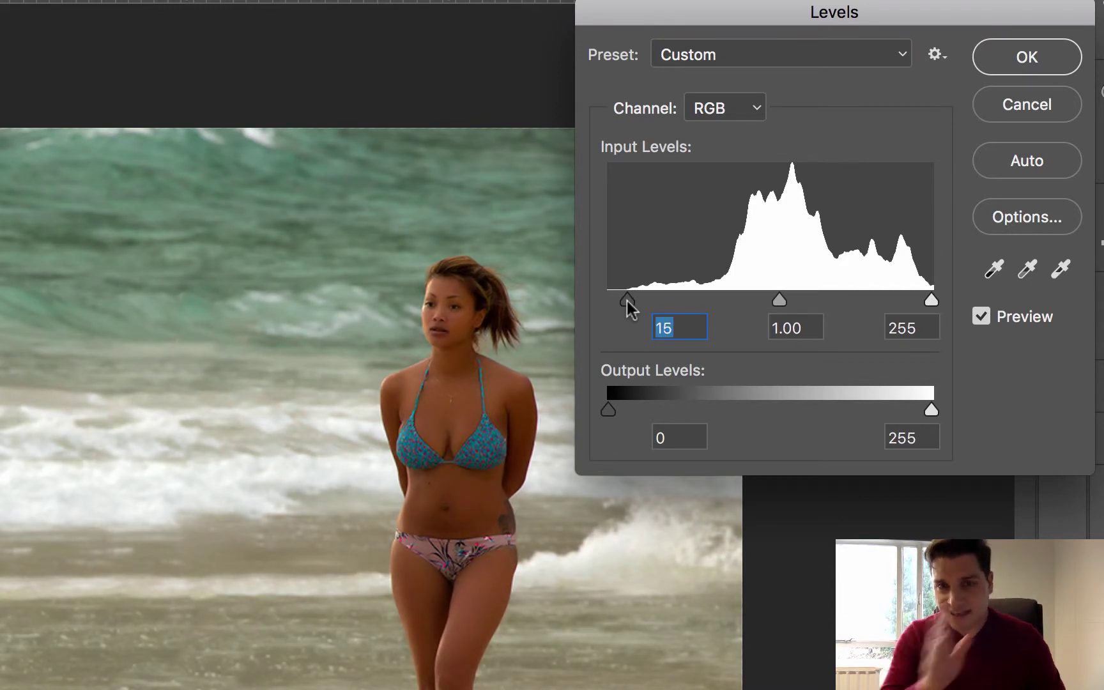
click(929, 303)
drag(930, 305, 867, 298)
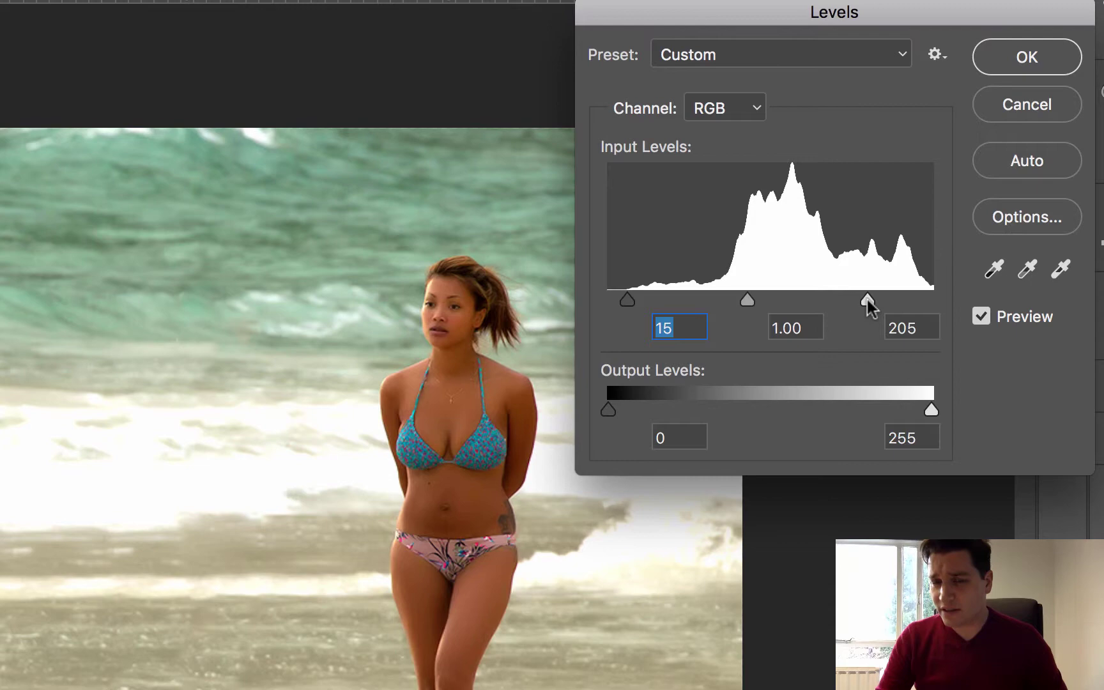
drag(866, 299, 897, 291)
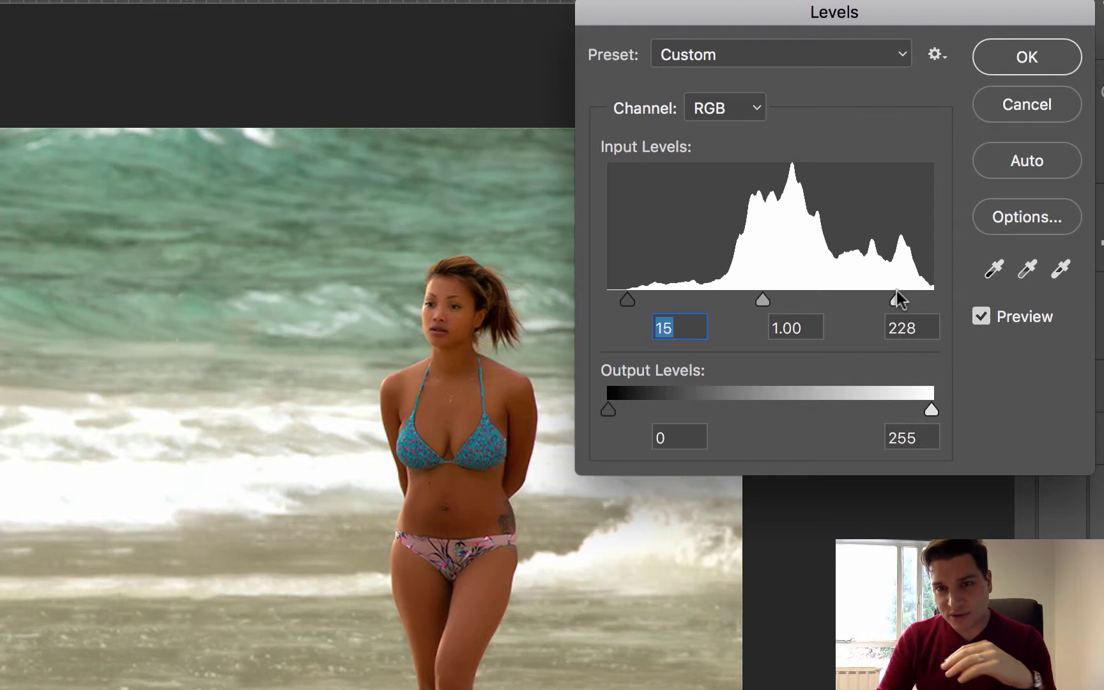
drag(896, 291, 890, 291)
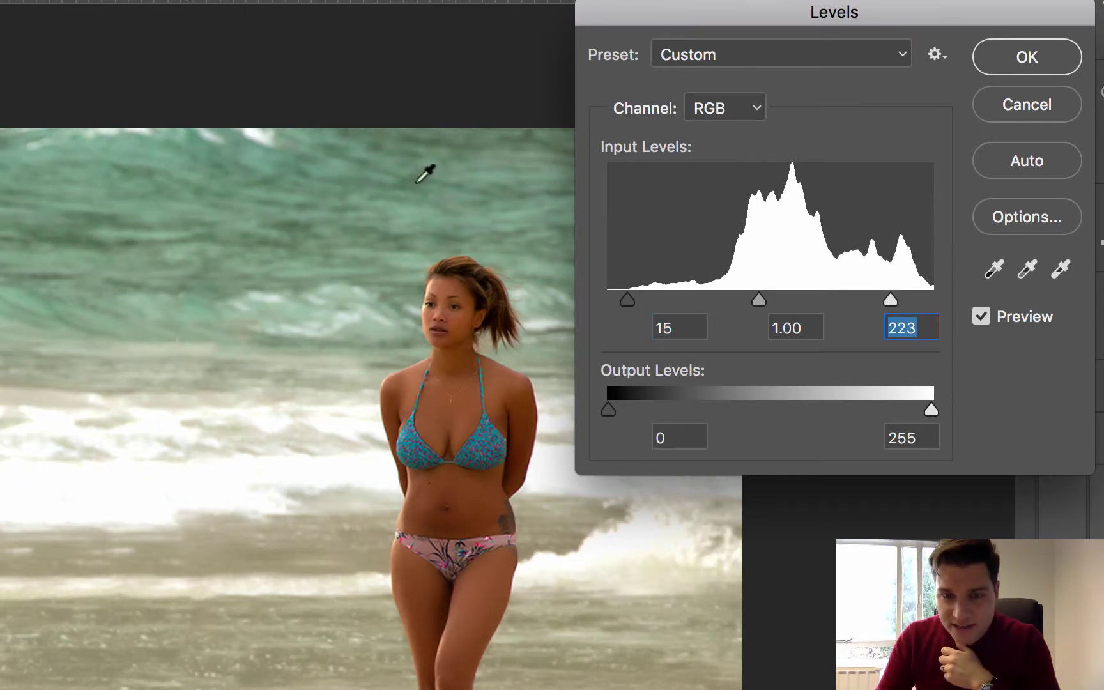
click(982, 319)
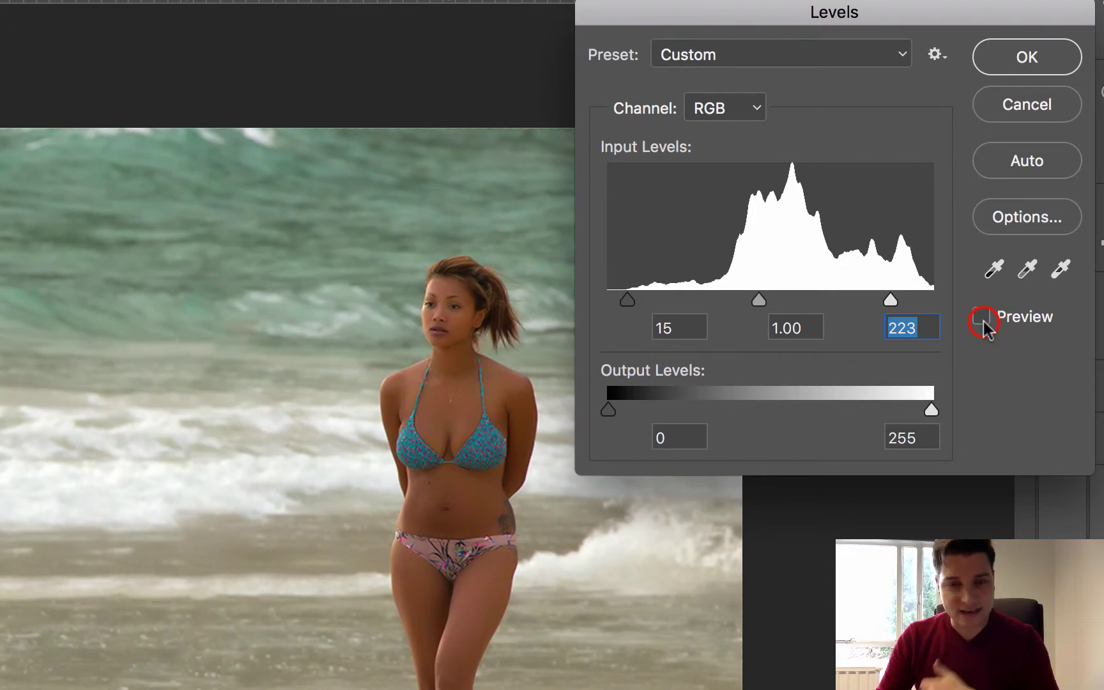
click(982, 318)
click(982, 318)
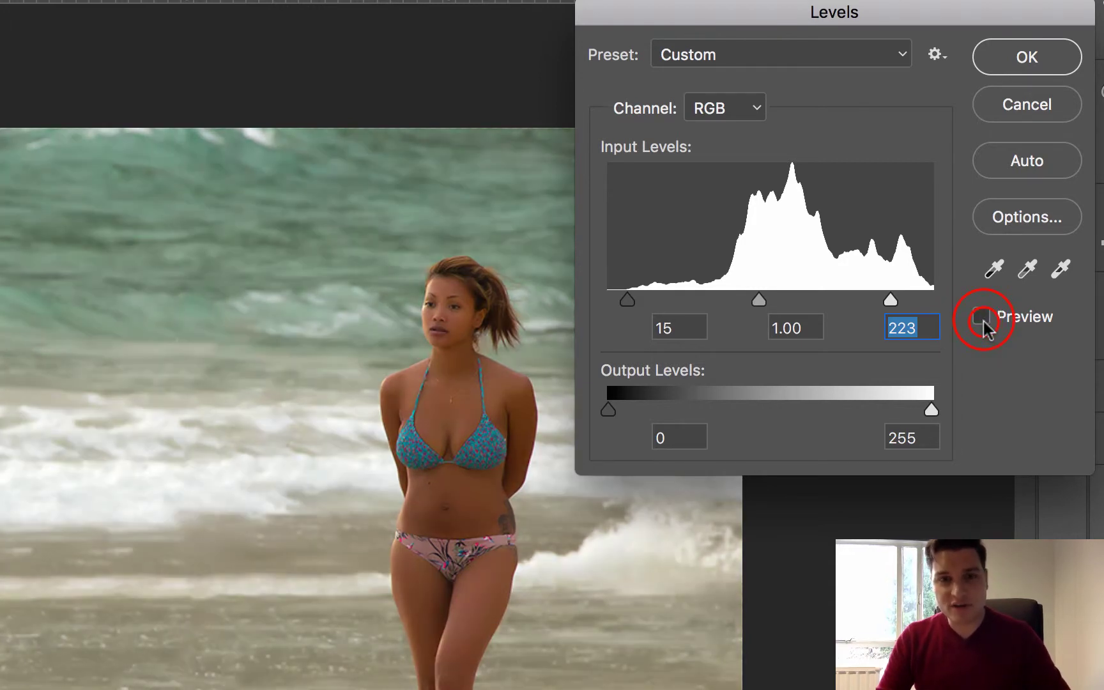
- Apply the Levels adjustment with Preview on and show the Layers panel
click(982, 317)
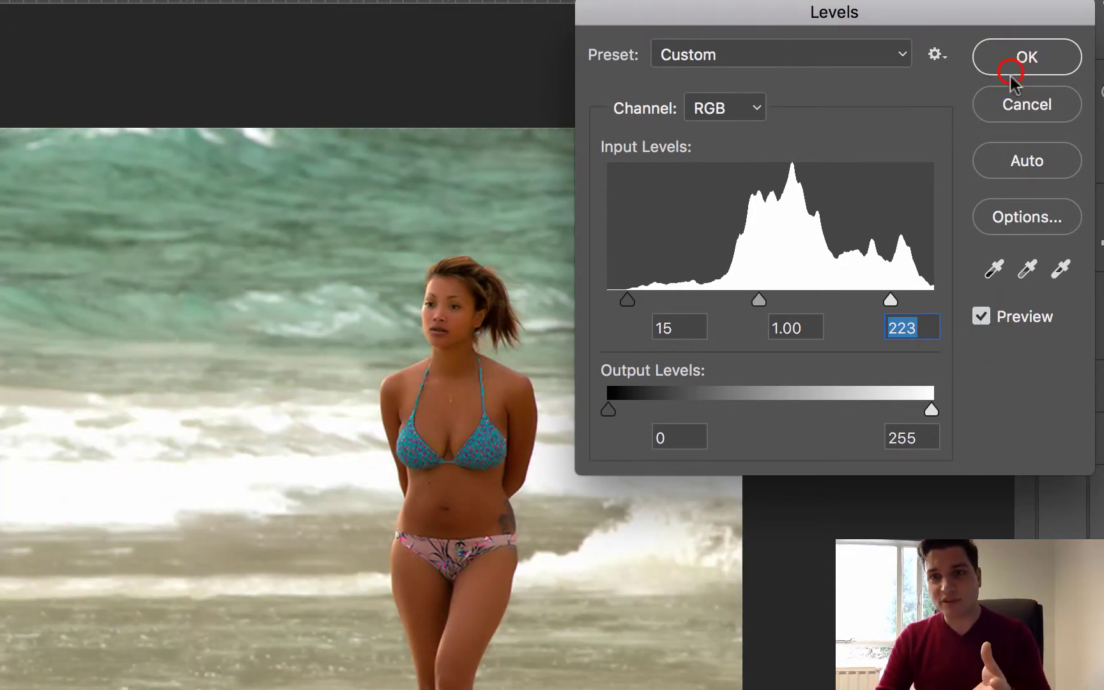
click(1011, 68)
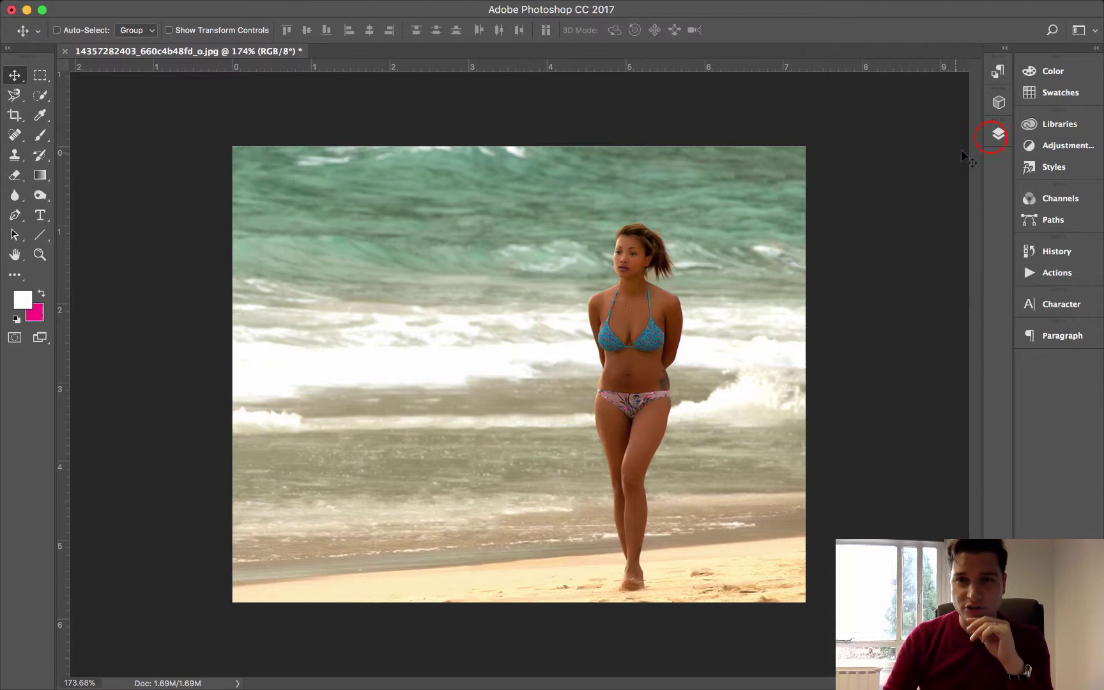
click(996, 135)
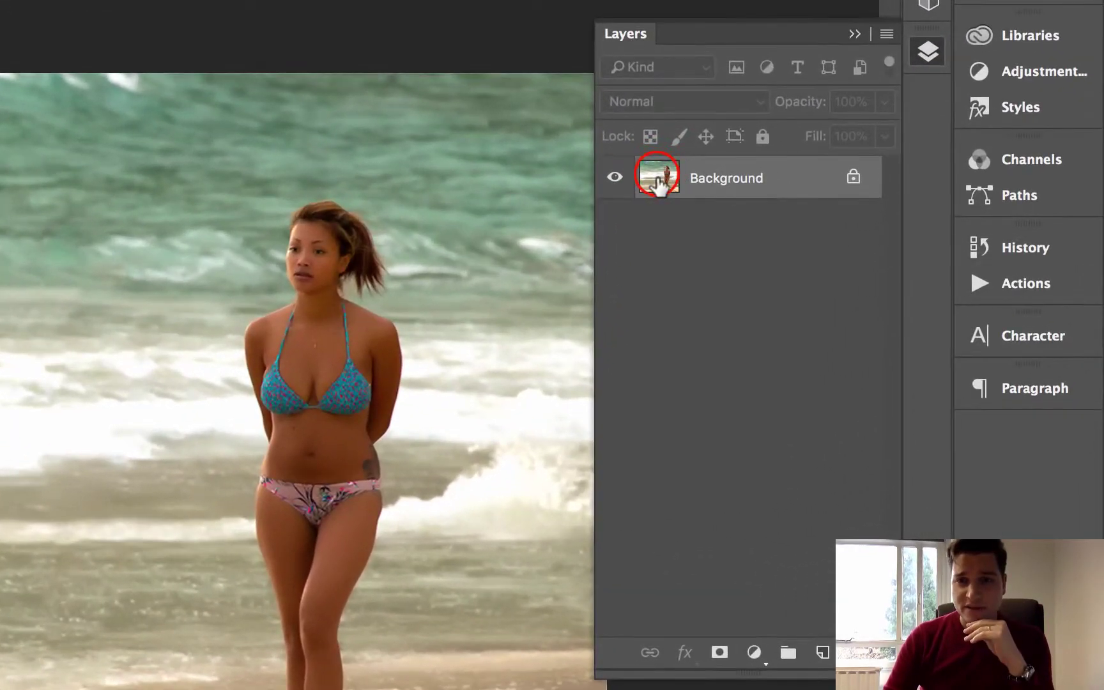
- Duplicate the Background layer into a Background copy and zoom in on the woman
drag(658, 186, 817, 653)
drag(830, 462, 837, 464)
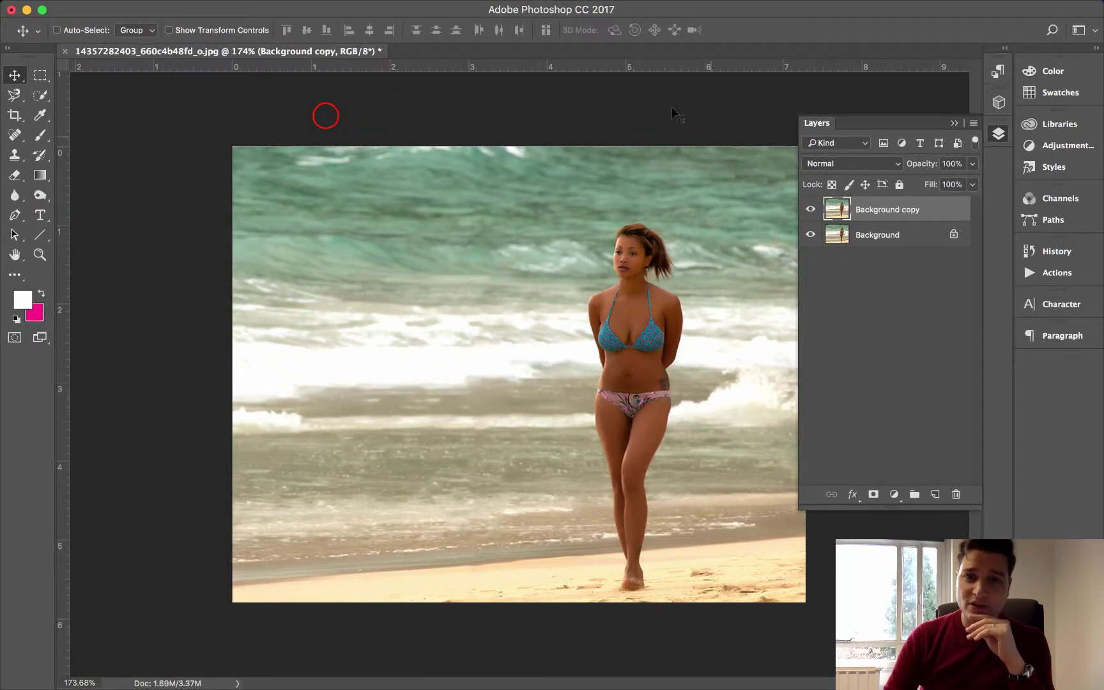
scroll(790, 375, up, 2)
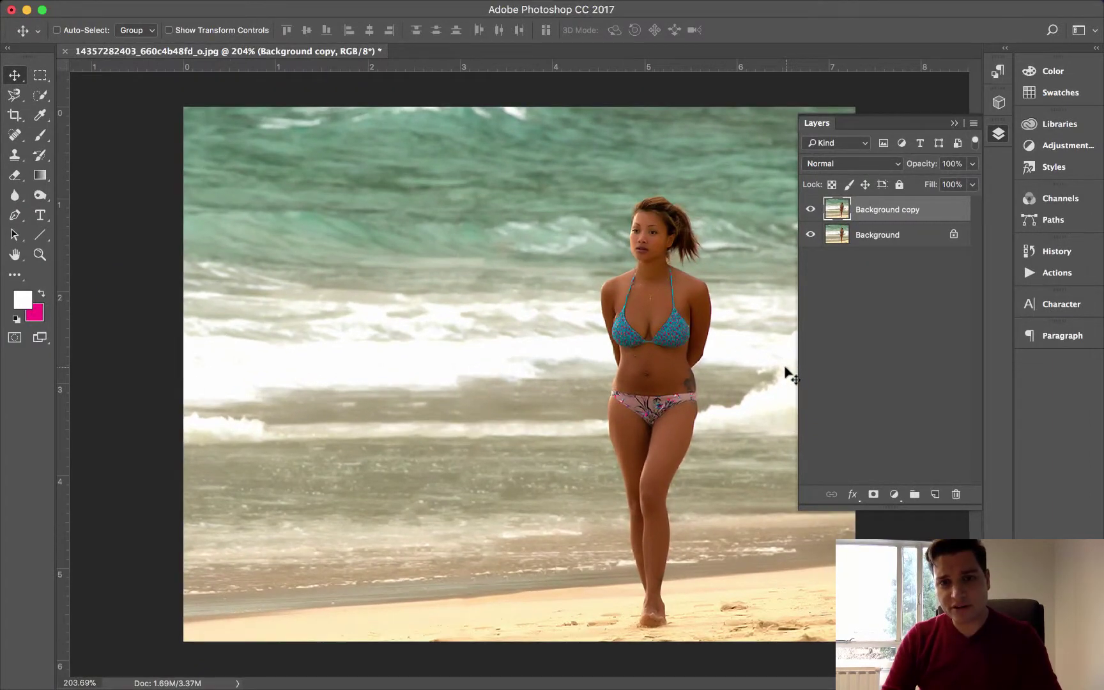
scroll(790, 376, up, 2)
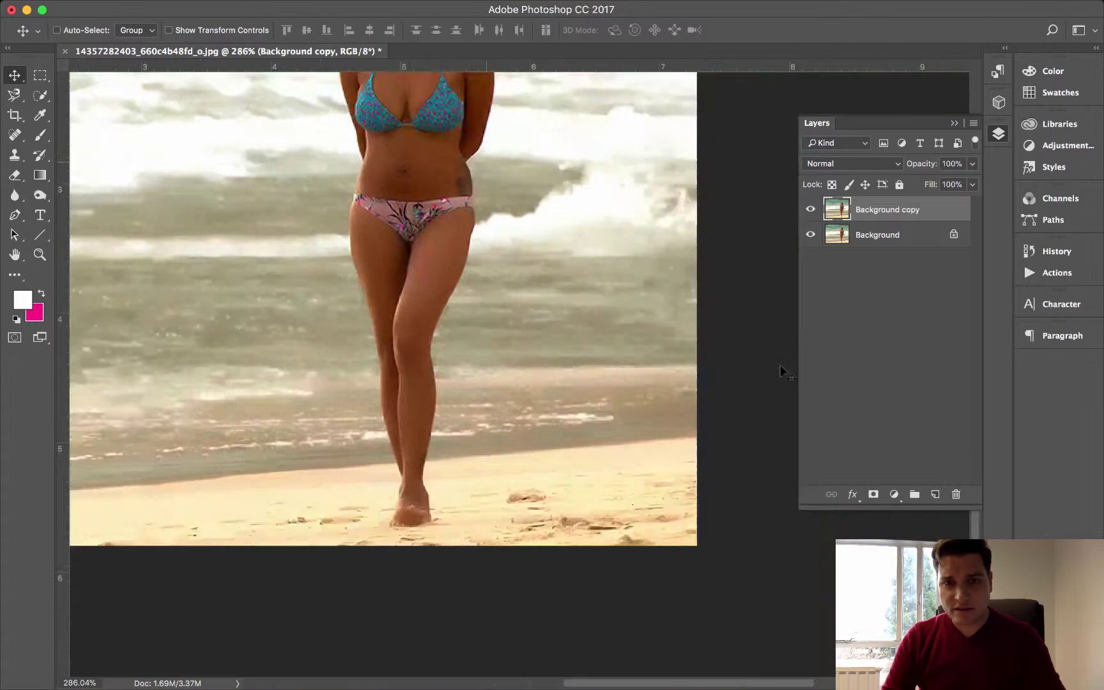
scroll(773, 367, up, 2)
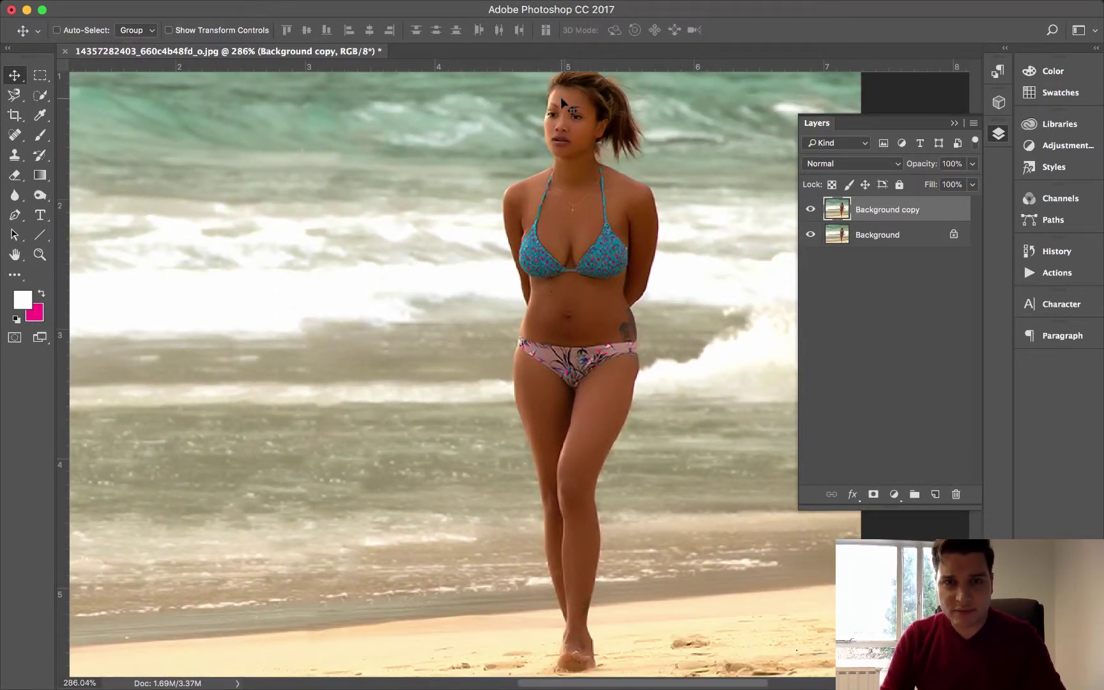
scroll(561, 97, down, 1)
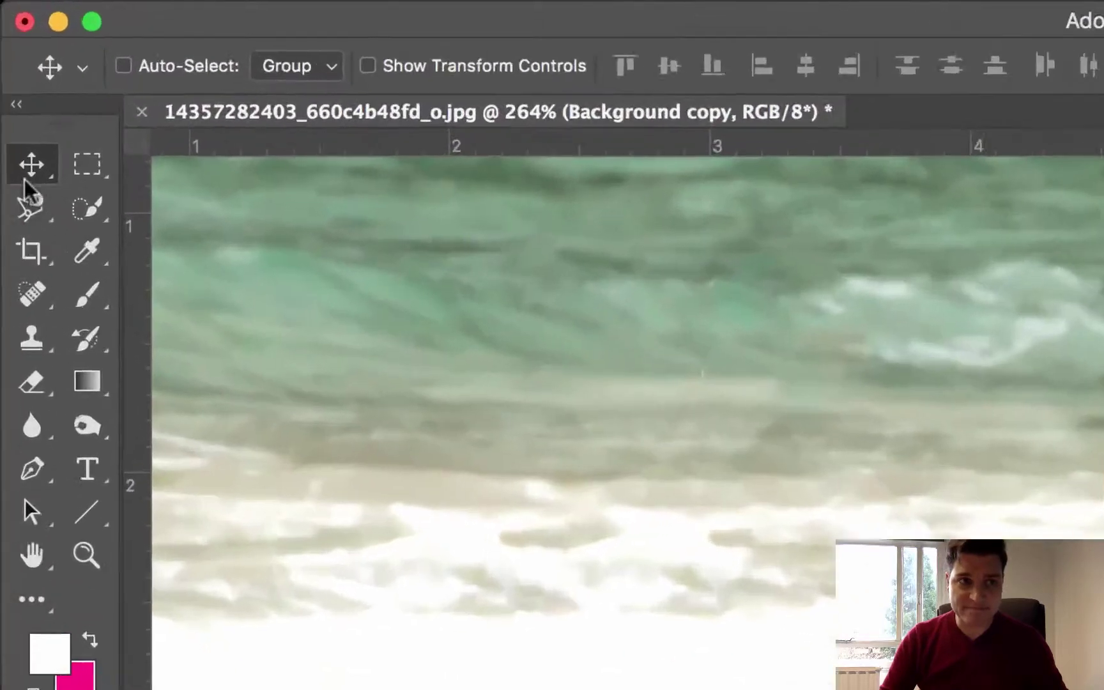
click(20, 99)
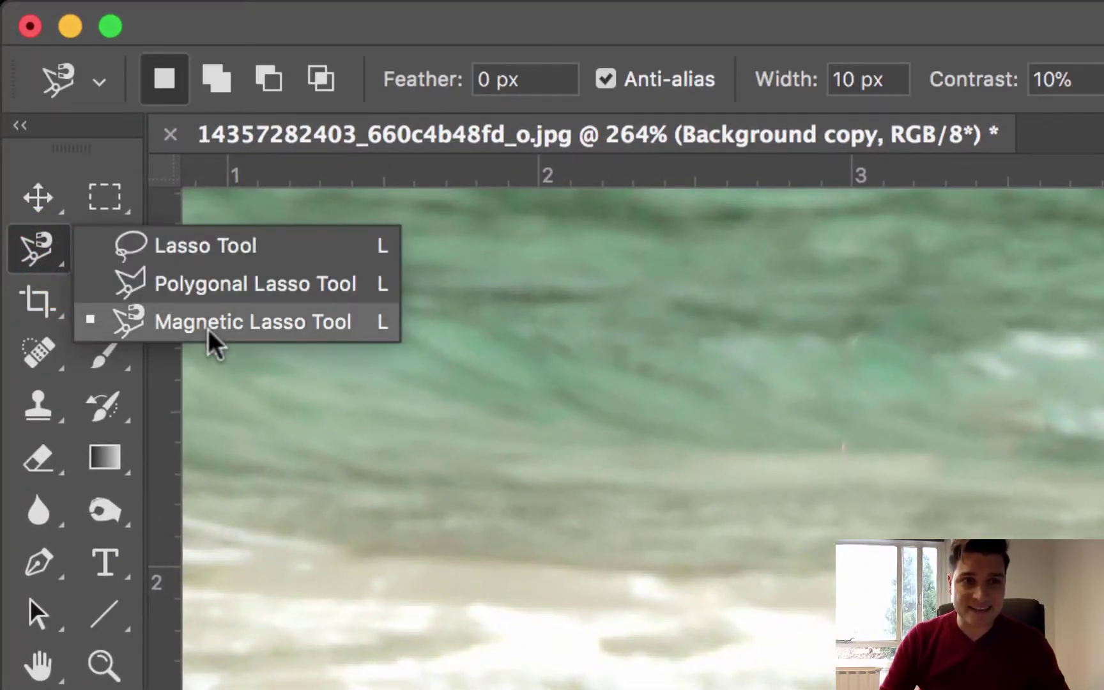
- Select the woman's figure with the Quick Selection Tool using a 12 px brush
click(185, 331)
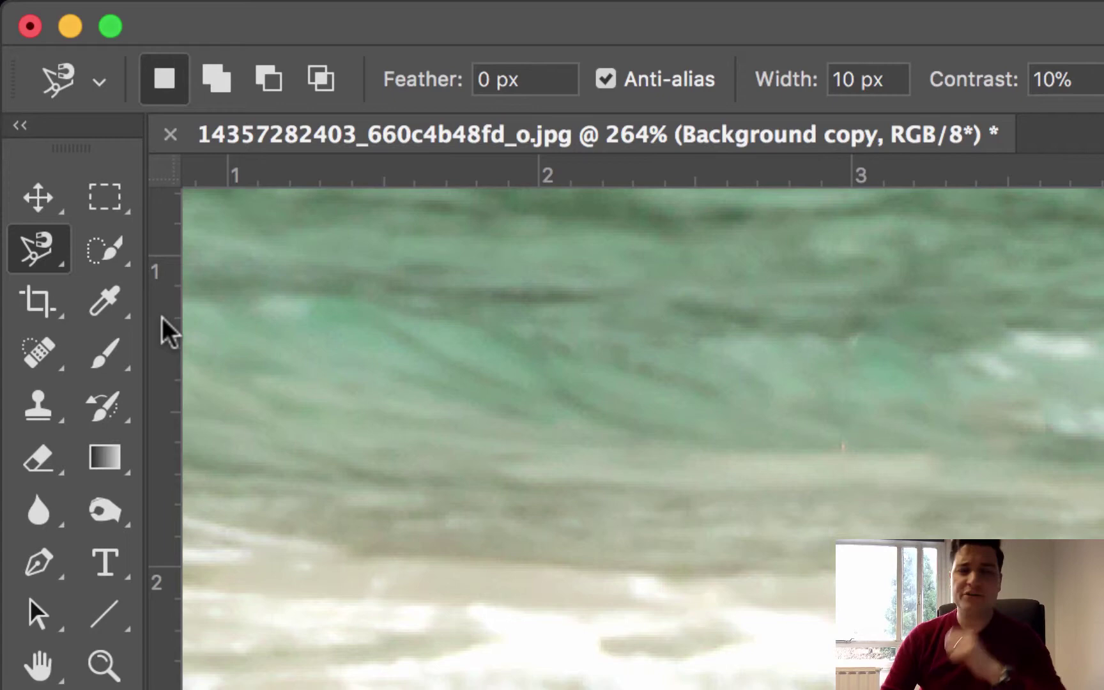
click(128, 249)
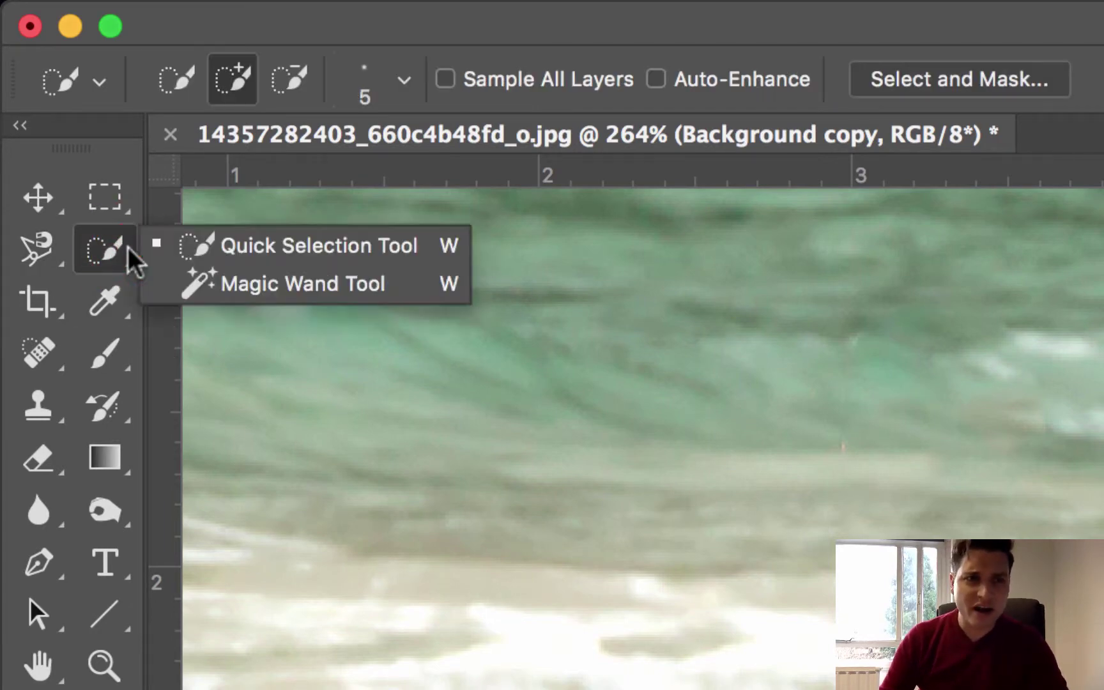
click(230, 249)
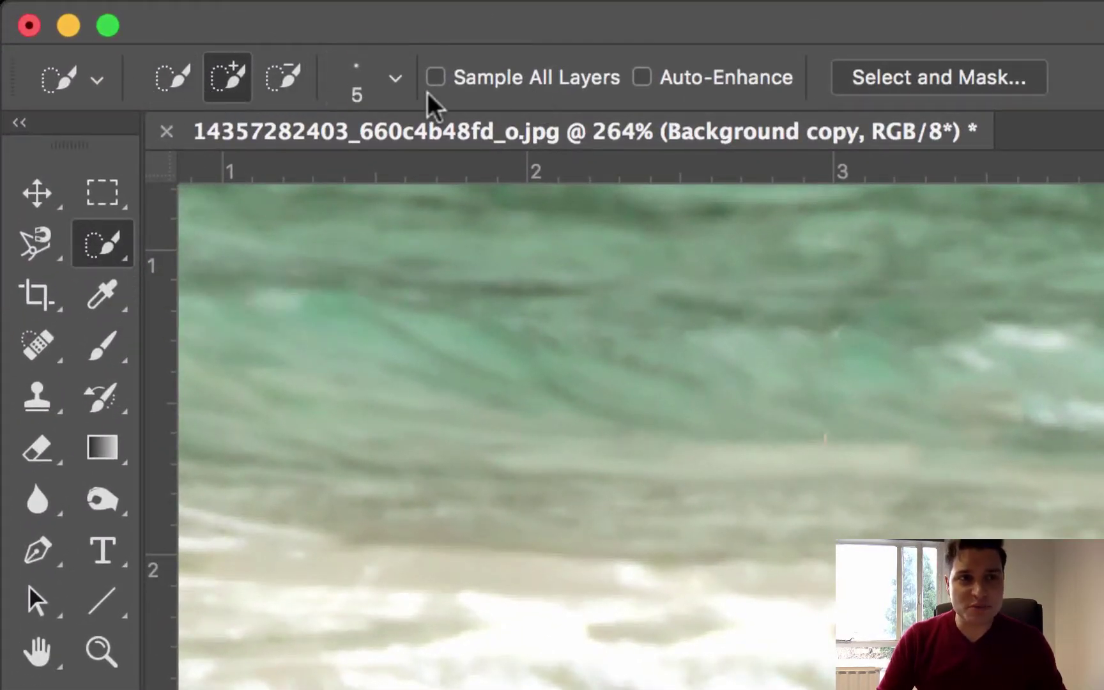
click(396, 78)
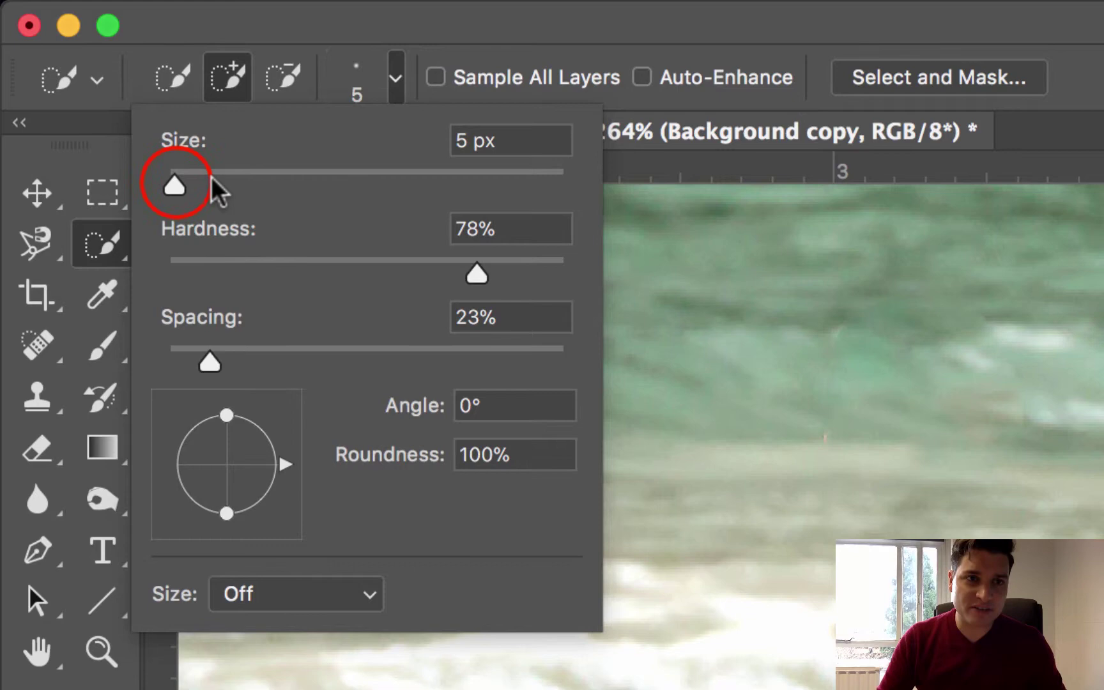
drag(174, 184, 191, 186)
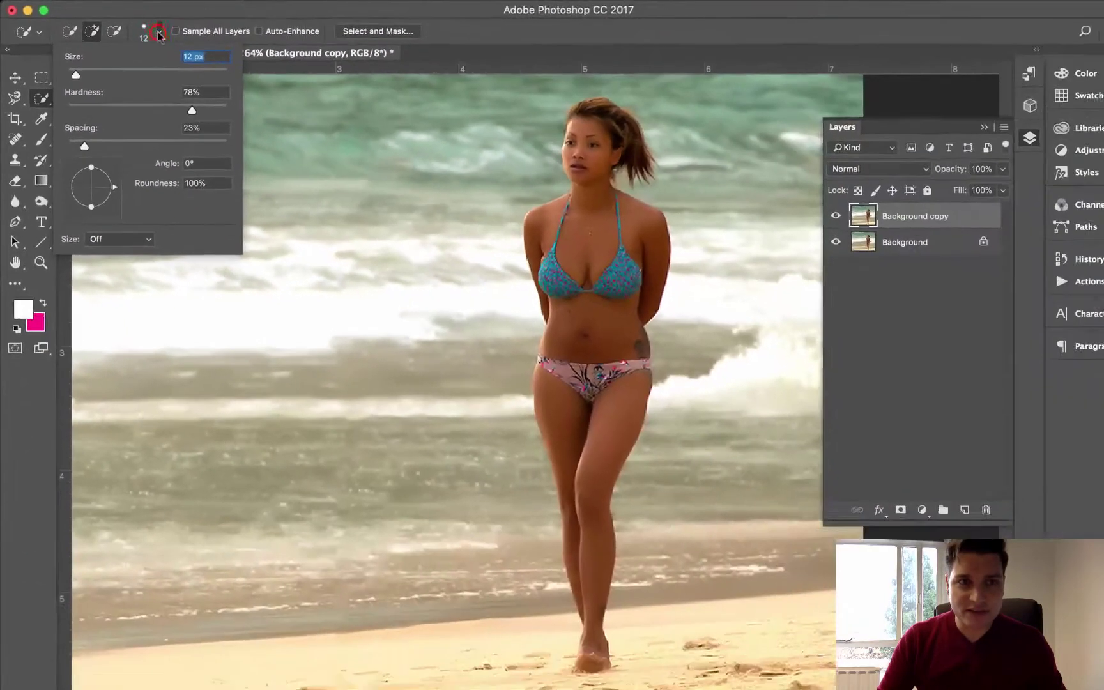
key(Return)
drag(576, 254, 547, 235)
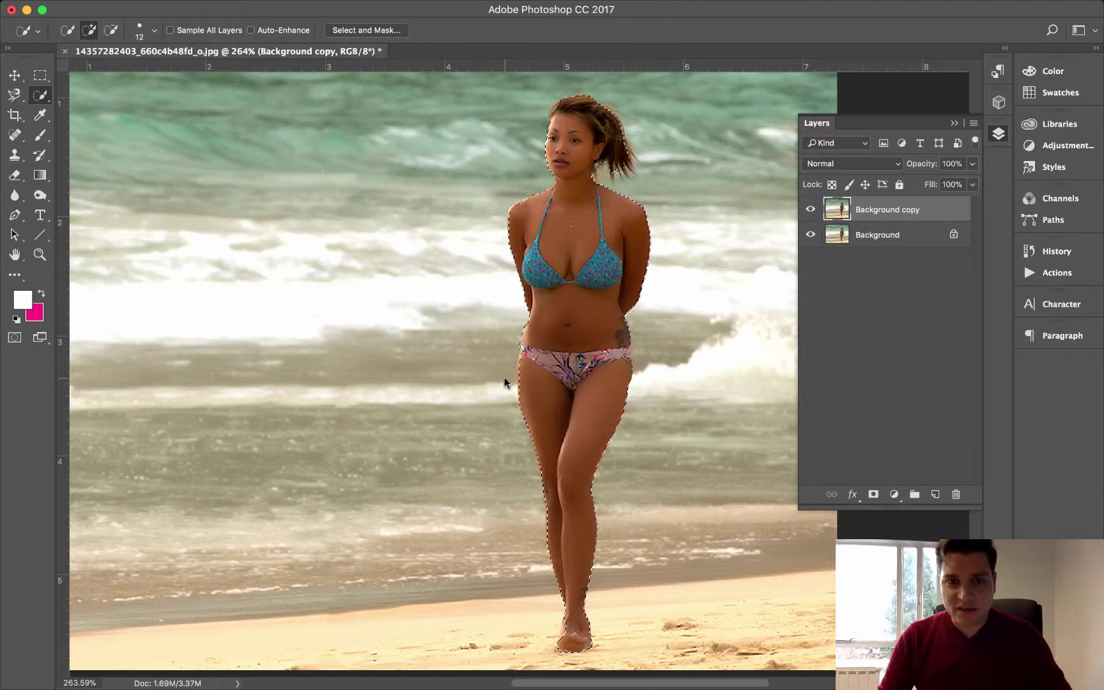
- Zoom in on the woman and set the quick-selection brush size to 5 px
scroll(503, 377, up, 5)
scroll(509, 351, up, 2)
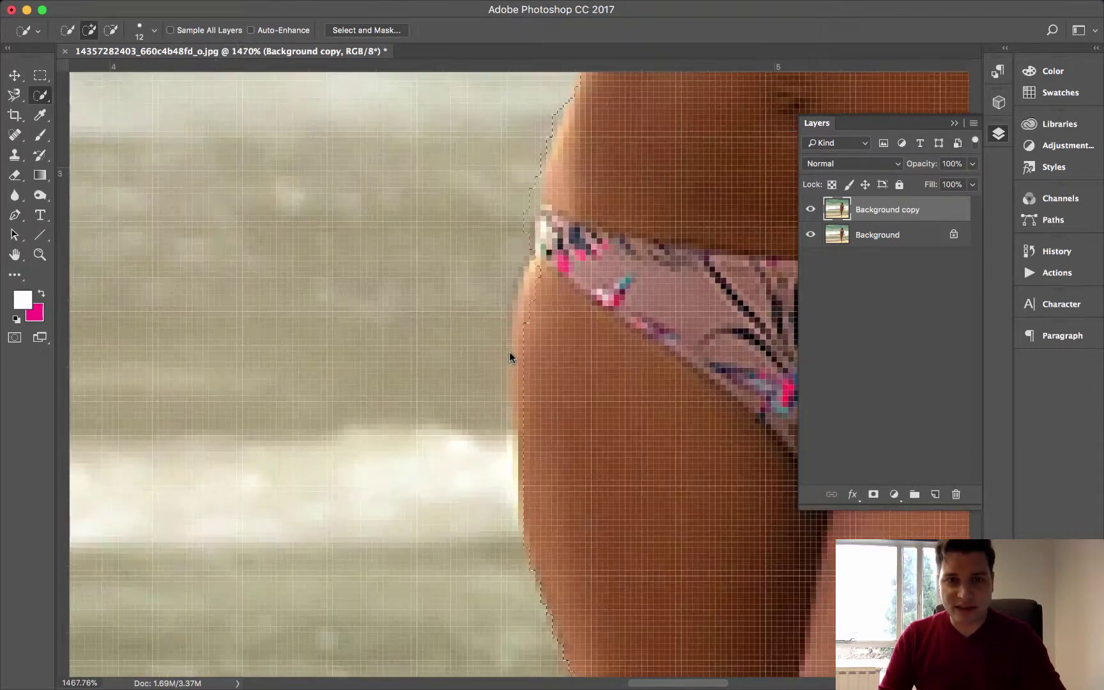
scroll(526, 331, up, 2)
scroll(527, 331, up, 1)
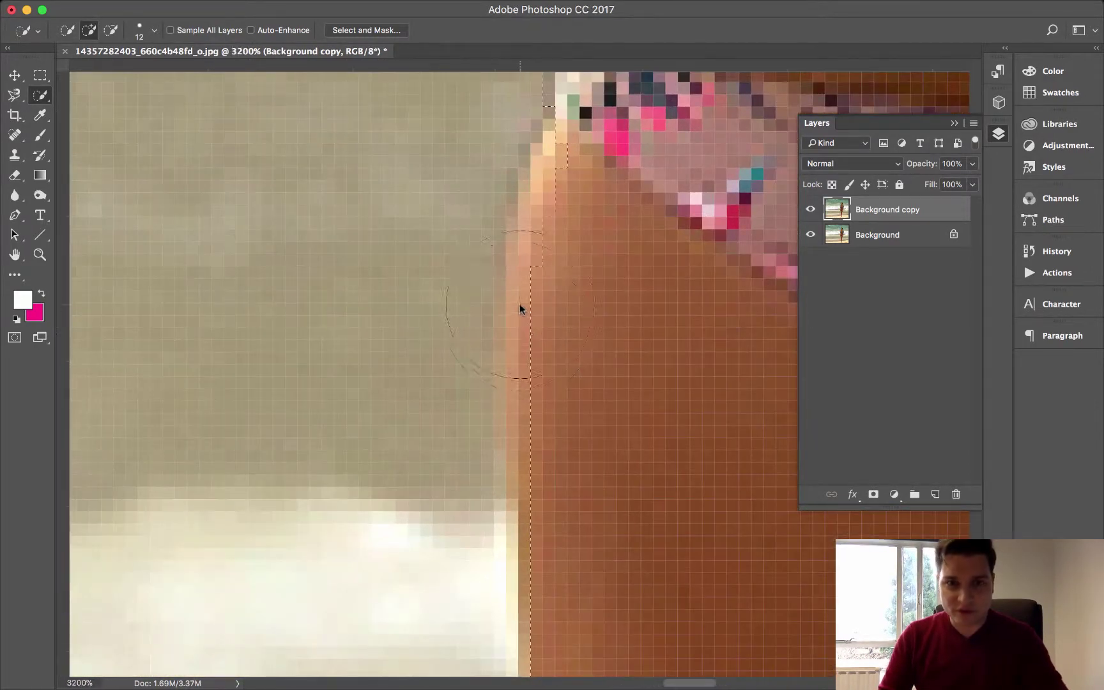
scroll(550, 303, down, 2)
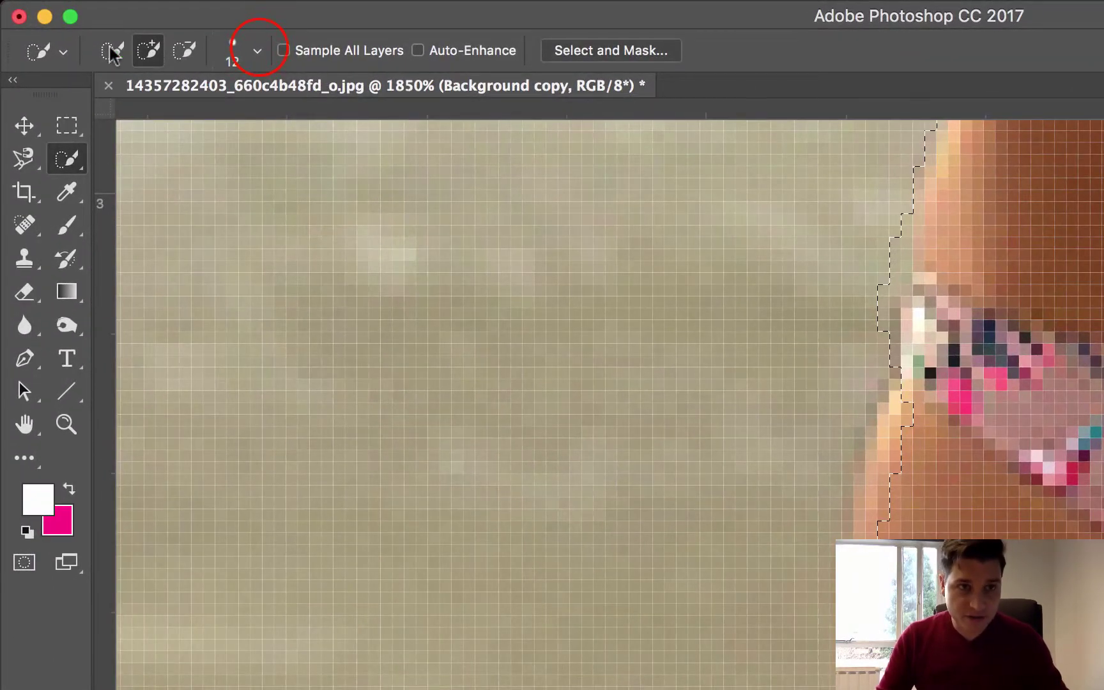
click(257, 50)
drag(121, 124, 115, 124)
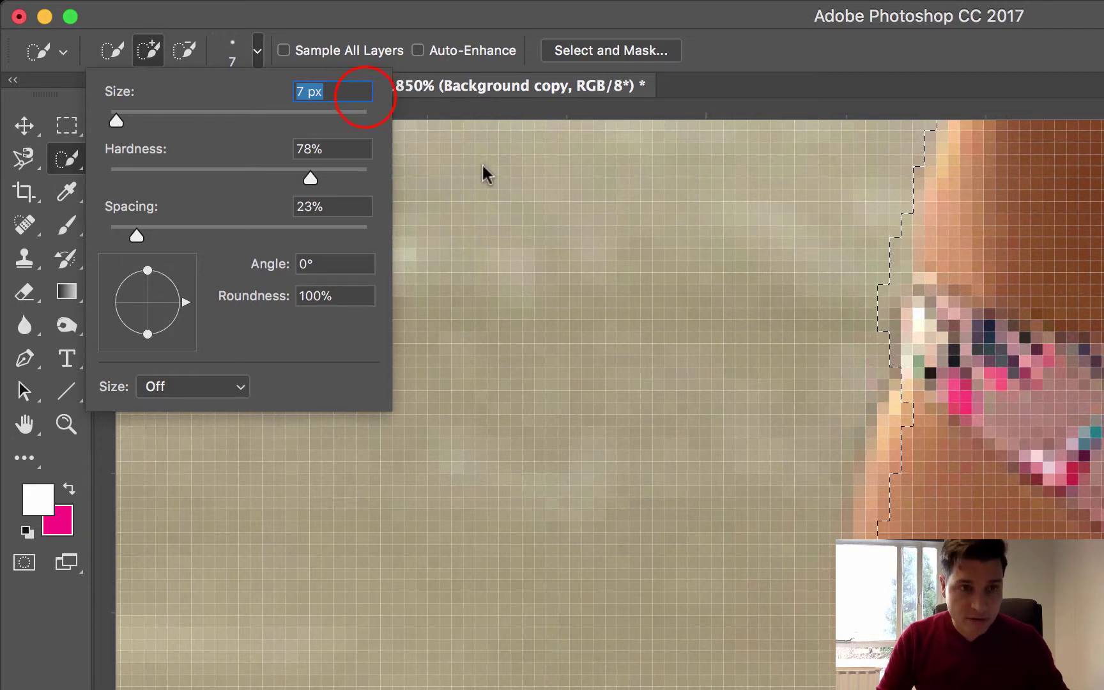
text(5)
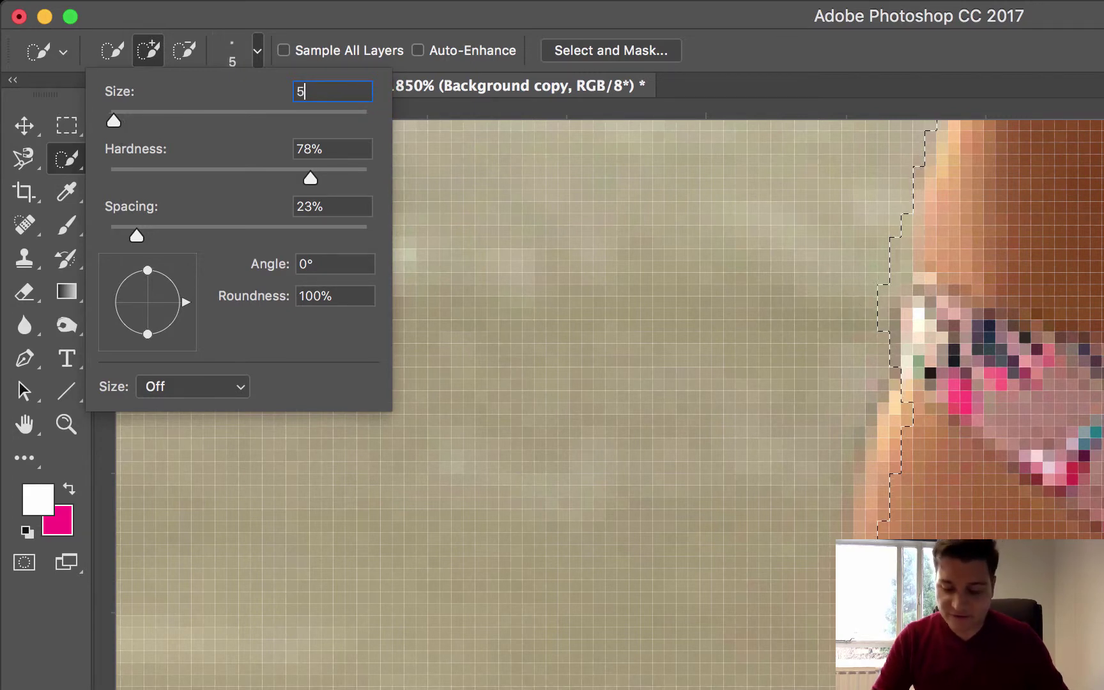
key(Return)
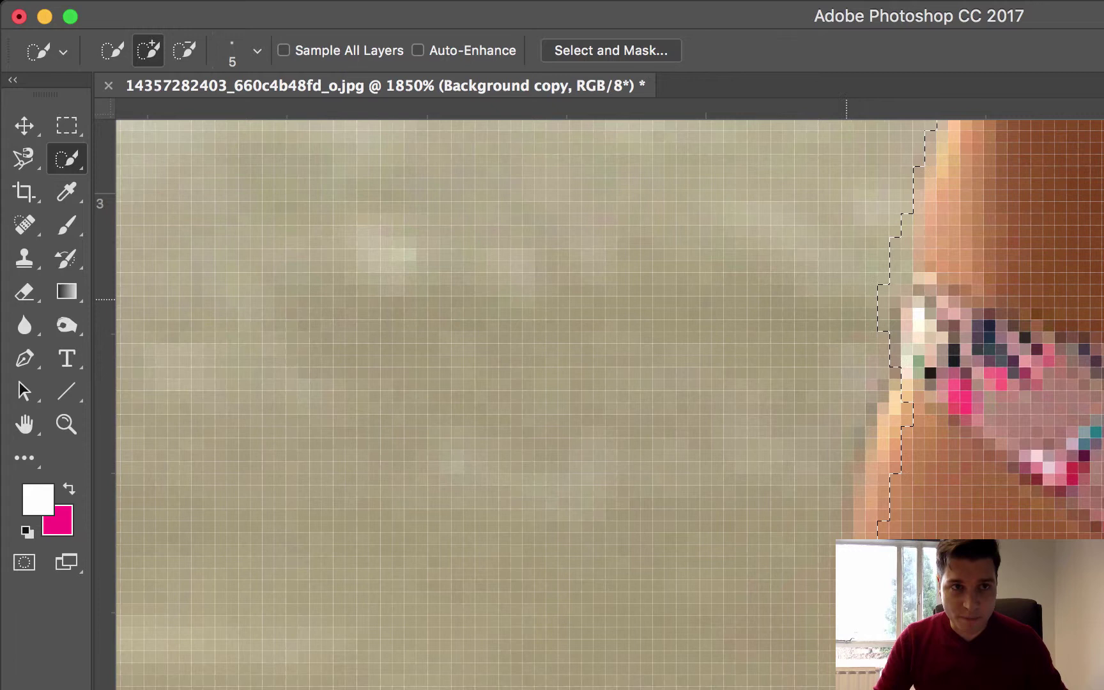
- Subtract stray background from the selection along her leg edges and beside the bikini strap
click(179, 57)
click(865, 294)
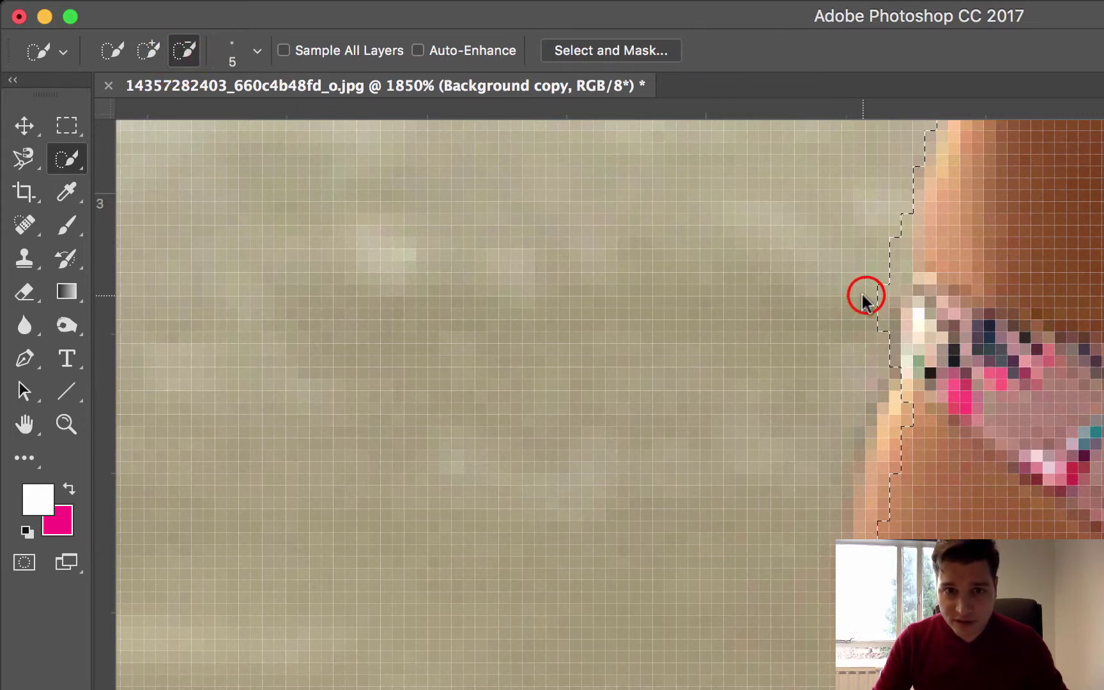
click(872, 257)
click(872, 258)
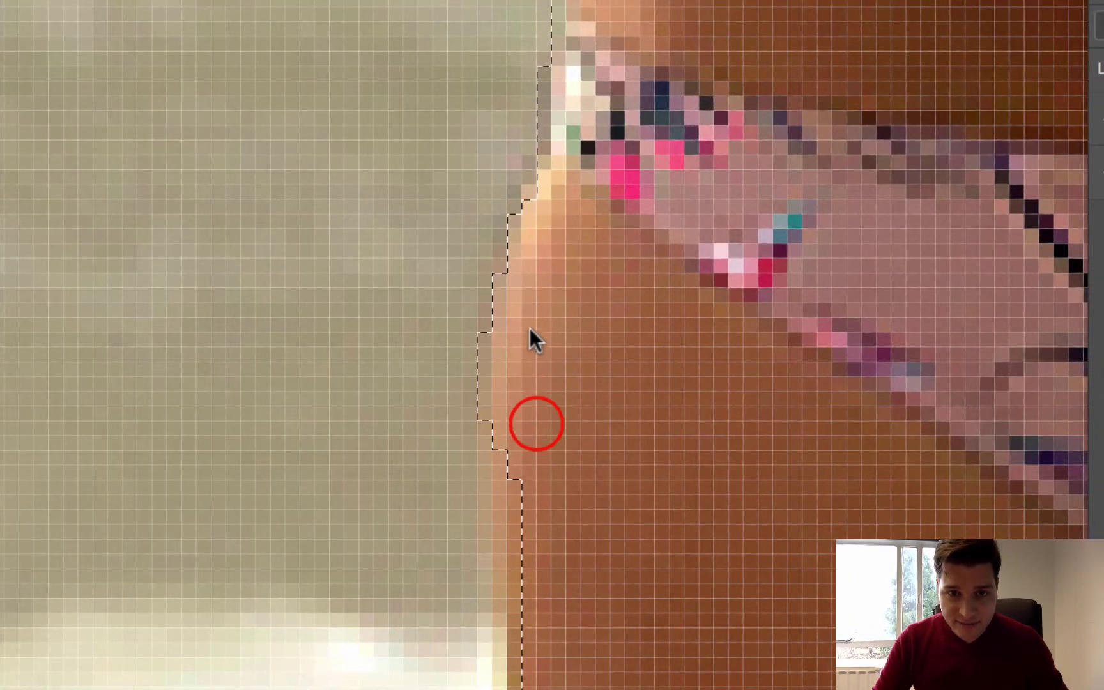
click(519, 613)
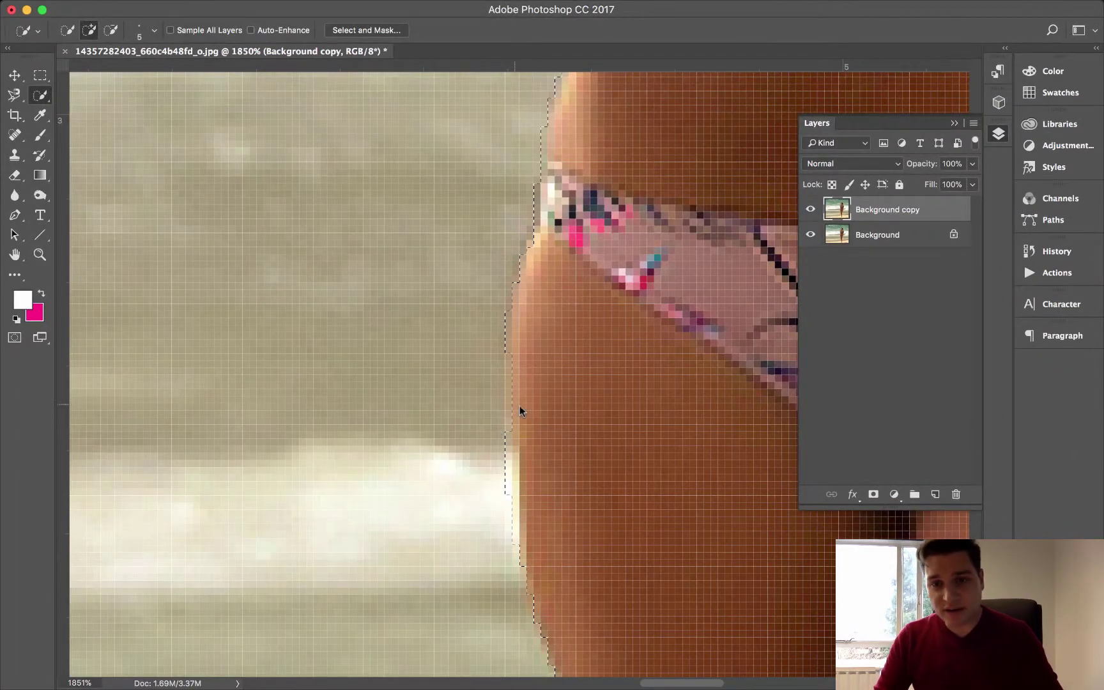
scroll(519, 405, up, 3)
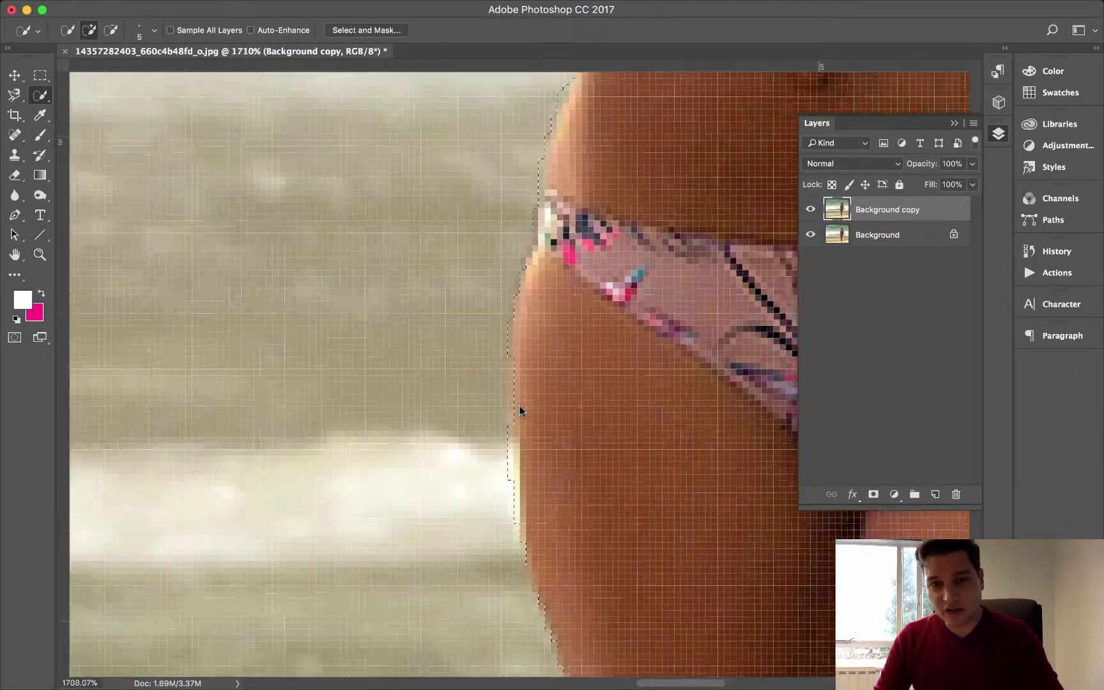
scroll(519, 405, right, 10)
scroll(473, 350, left, 3)
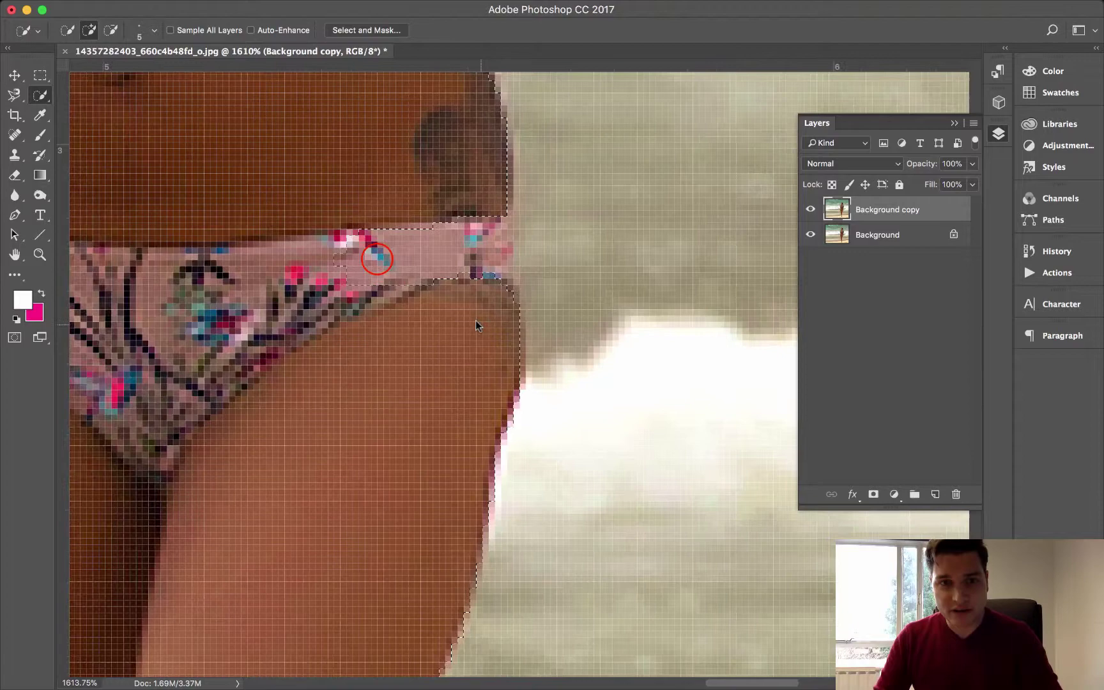
drag(482, 243, 496, 232)
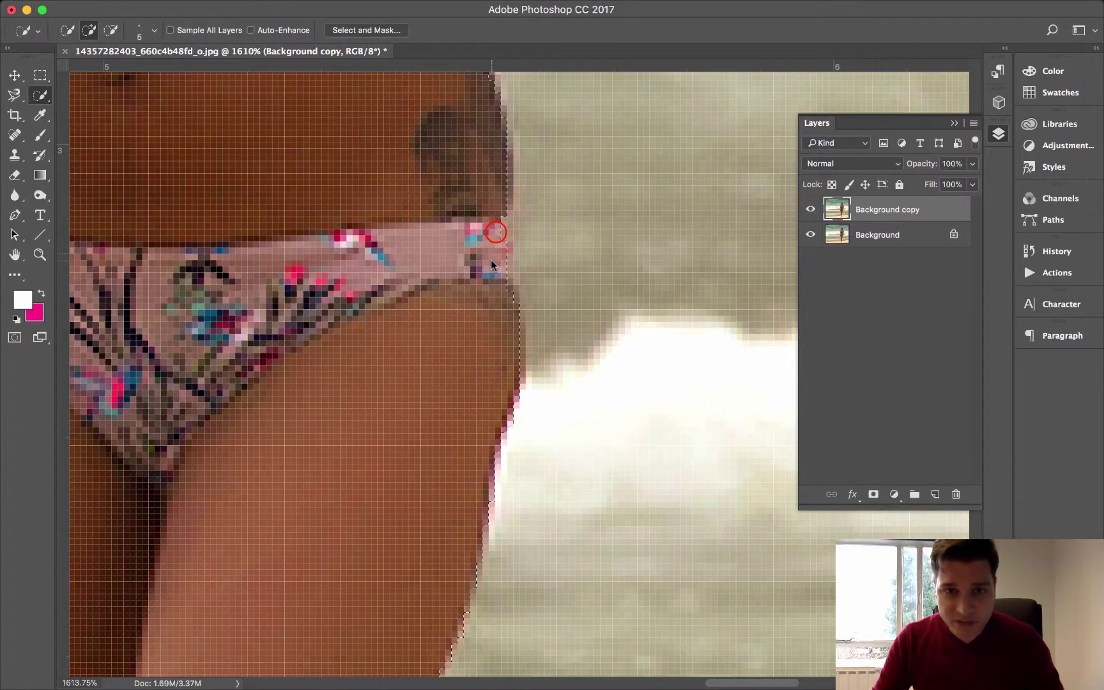
scroll(488, 227, up, 15)
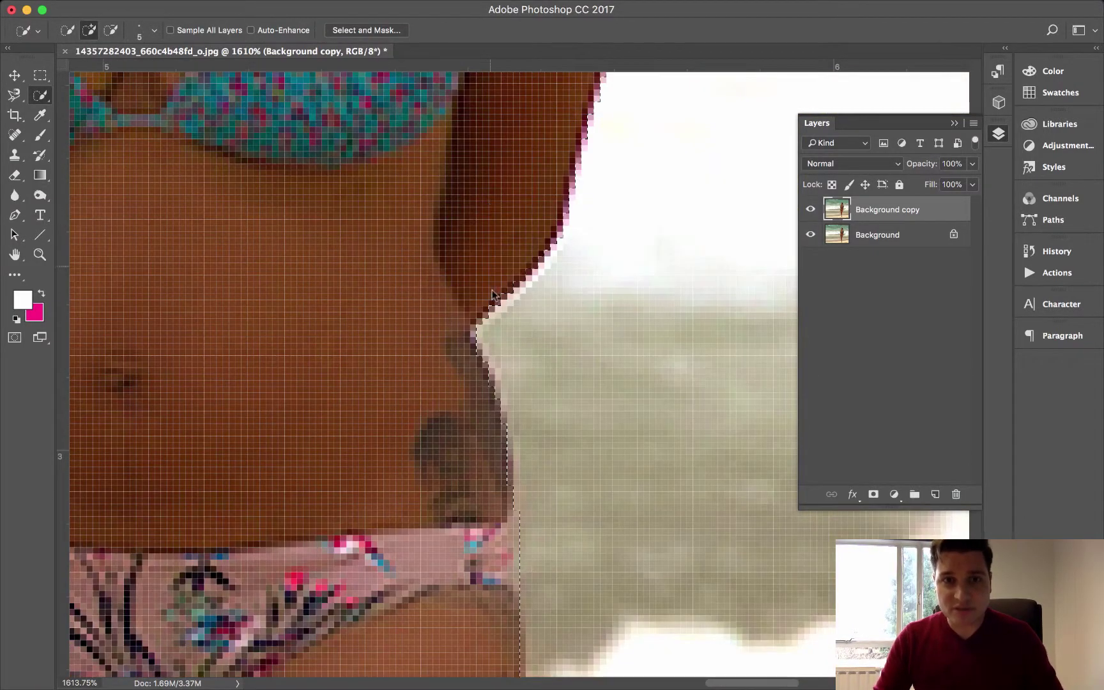
- Zoom in on the hair and add the hair tips to the selection
scroll(492, 299, up, 10)
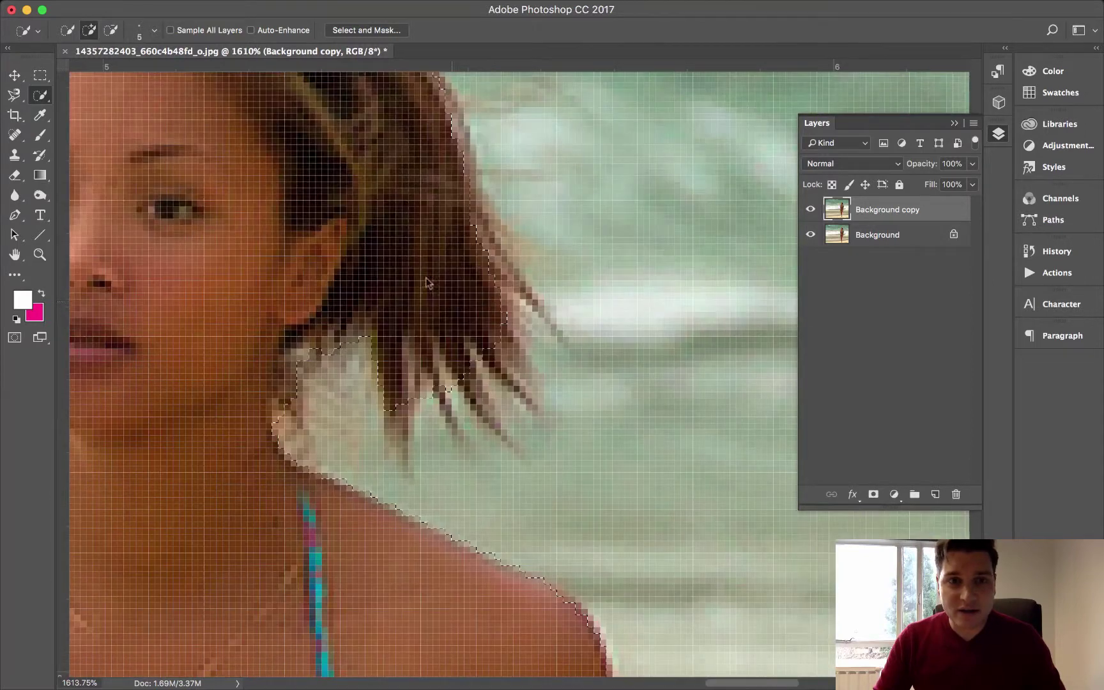
scroll(408, 465, up, 4)
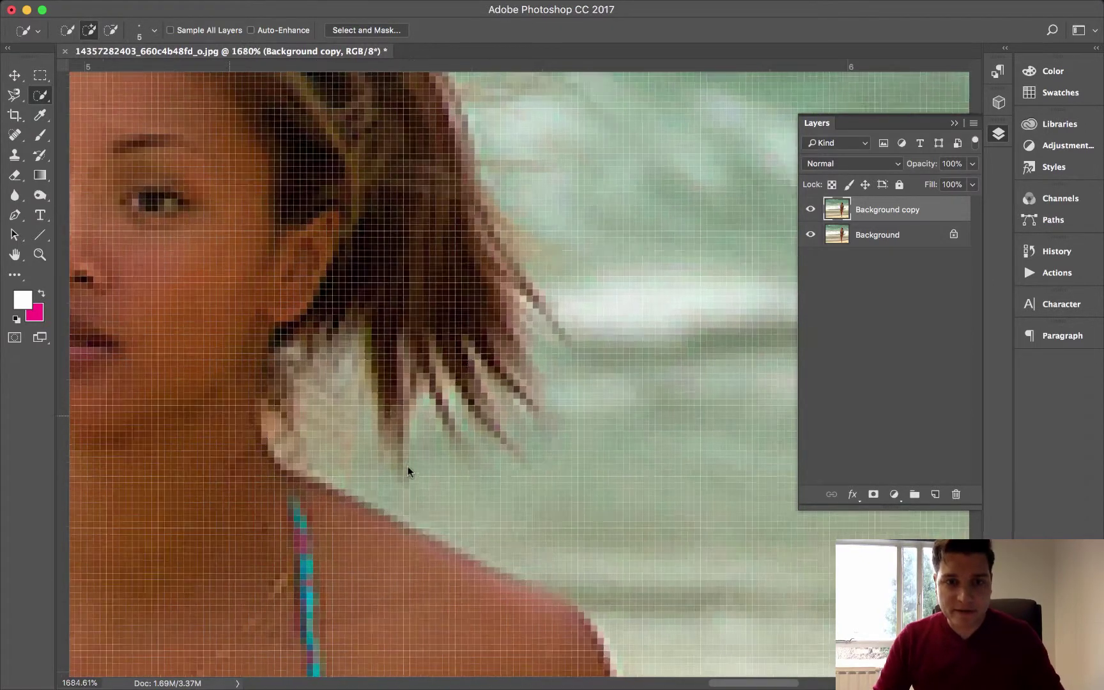
click(530, 390)
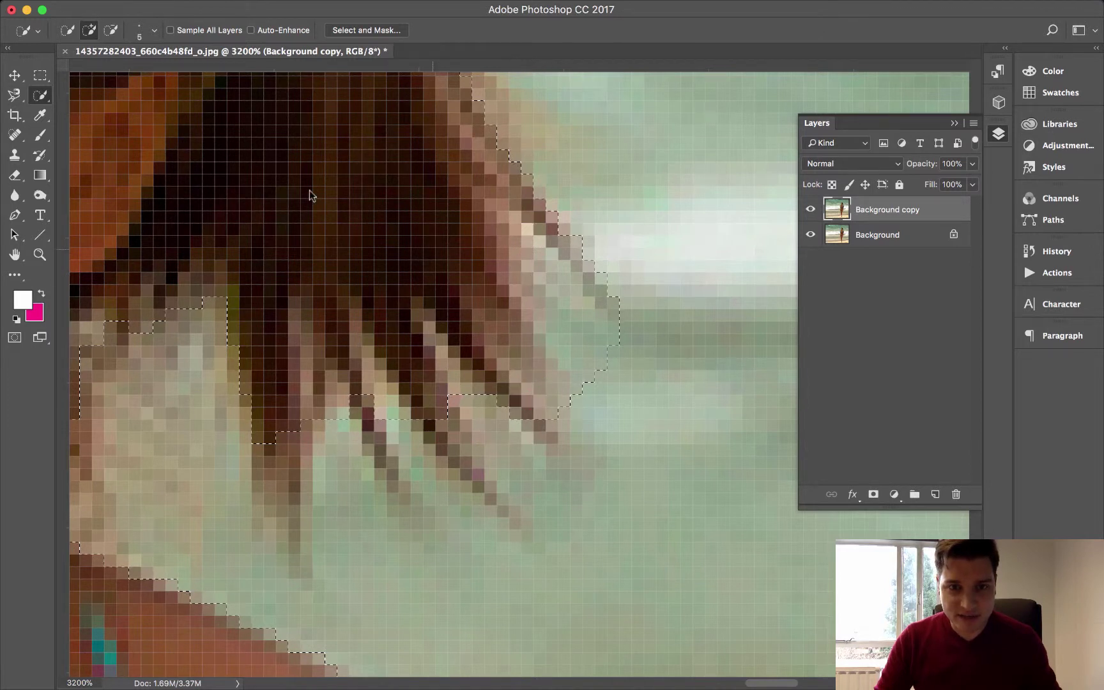
- Set the Quick Selection brush to 98% hardness and 3 px size
click(154, 30)
drag(181, 107, 218, 107)
drag(80, 140, 81, 143)
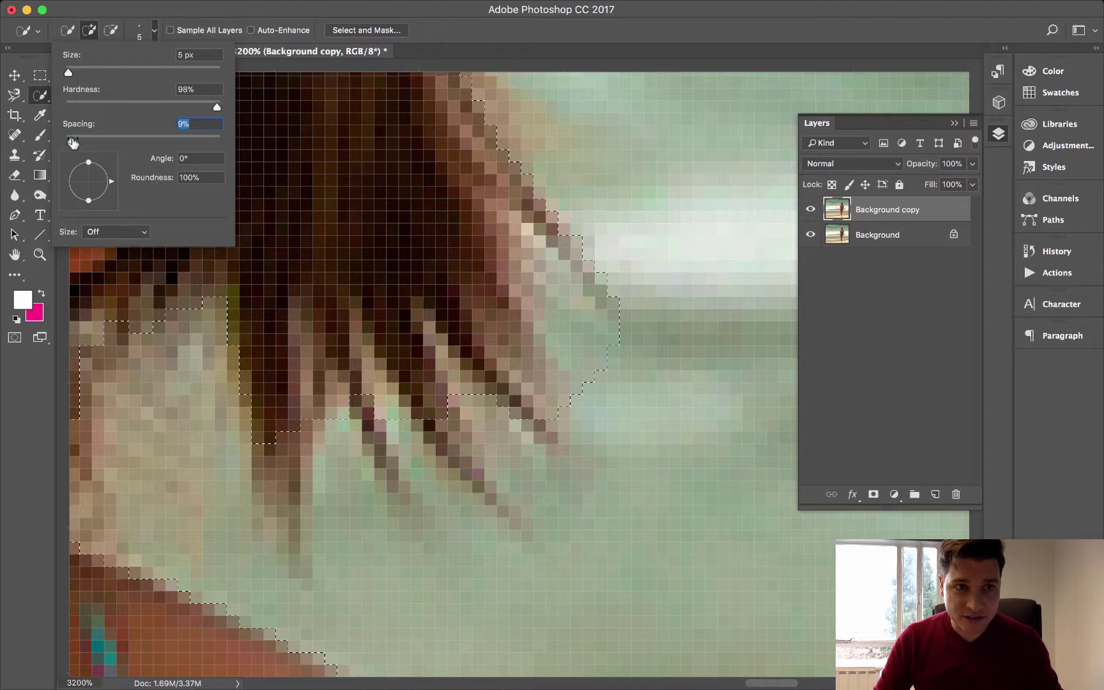
click(180, 54)
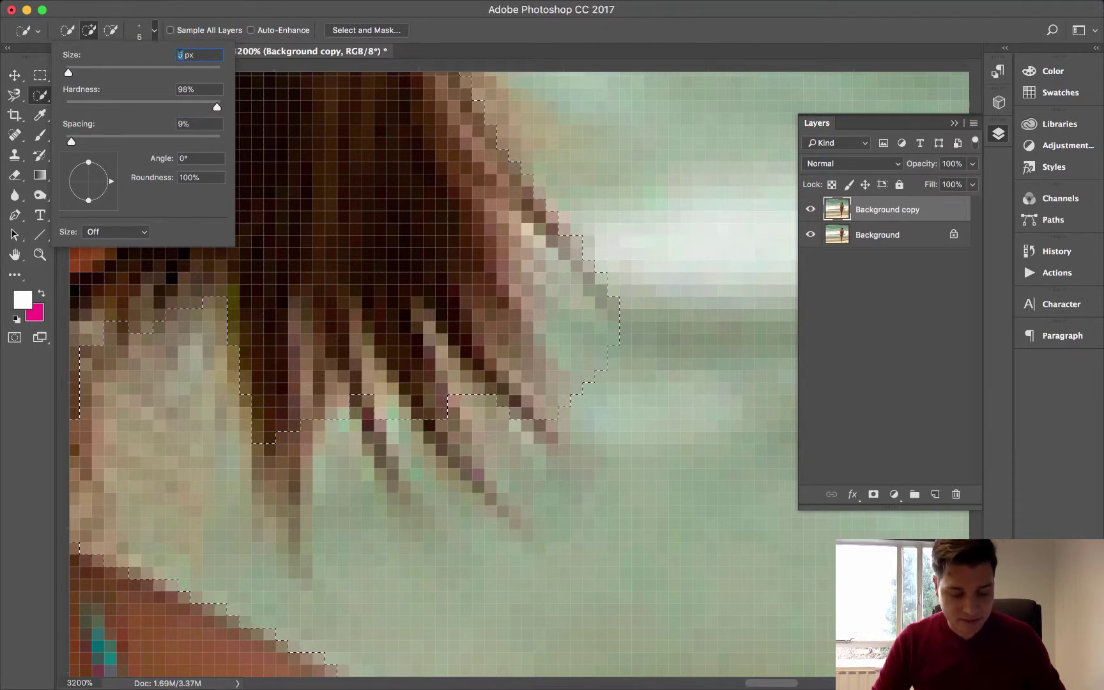
text(3)
key(Return)
- Add more hair edge and trim a background strip, undoing an overreaching hair-strand addition
click(629, 362)
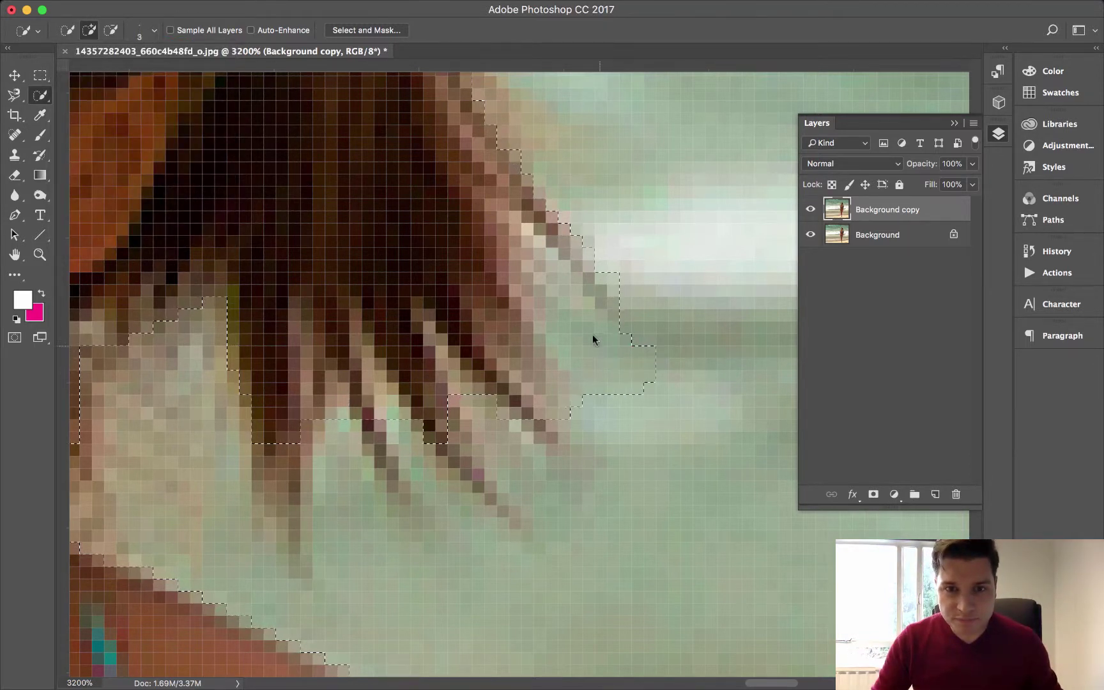
alt+drag(621, 382, 582, 327)
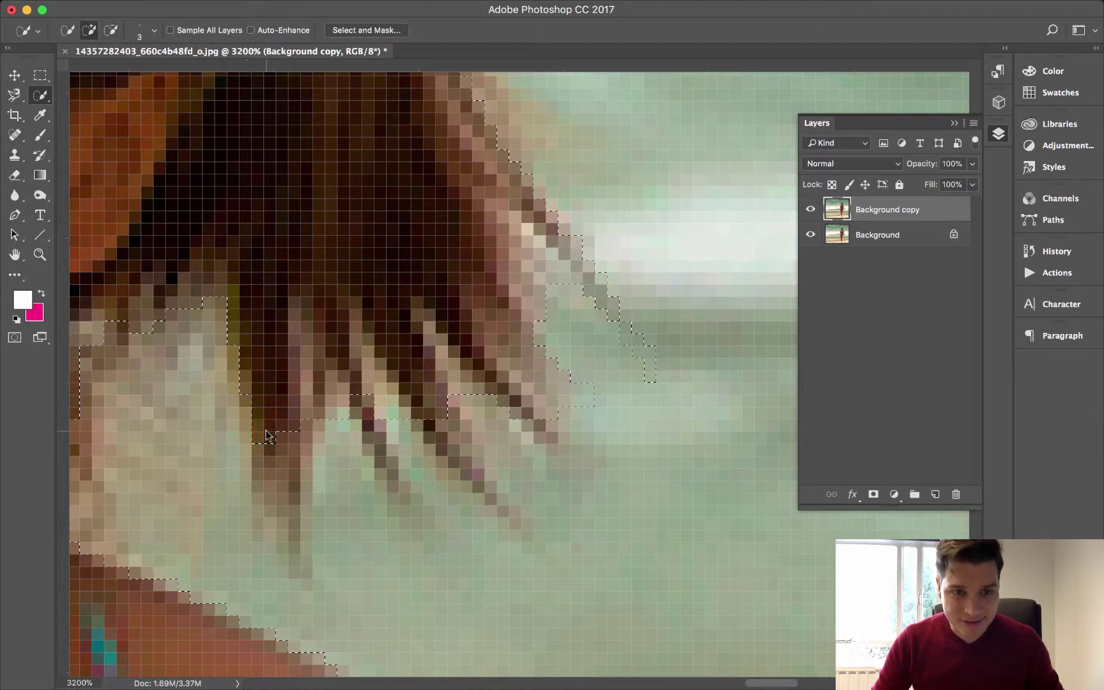
mouse_move(365, 409)
mouse_down()
mouse_move(352, 402)
mouse_move(401, 495)
mouse_up()
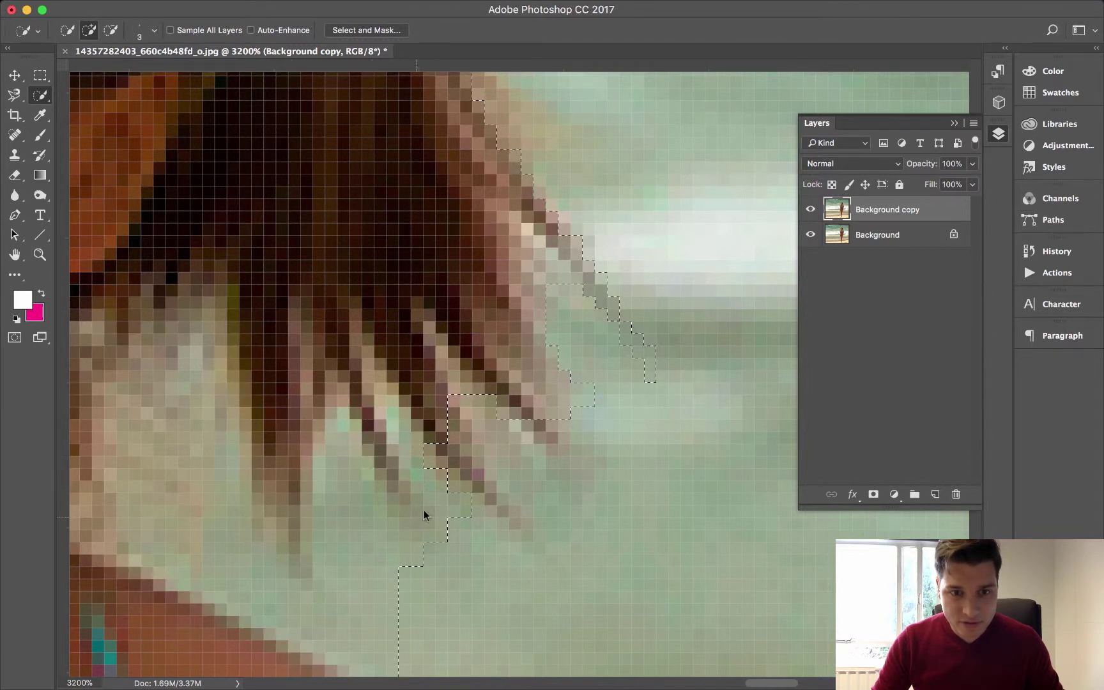
key(super+z)
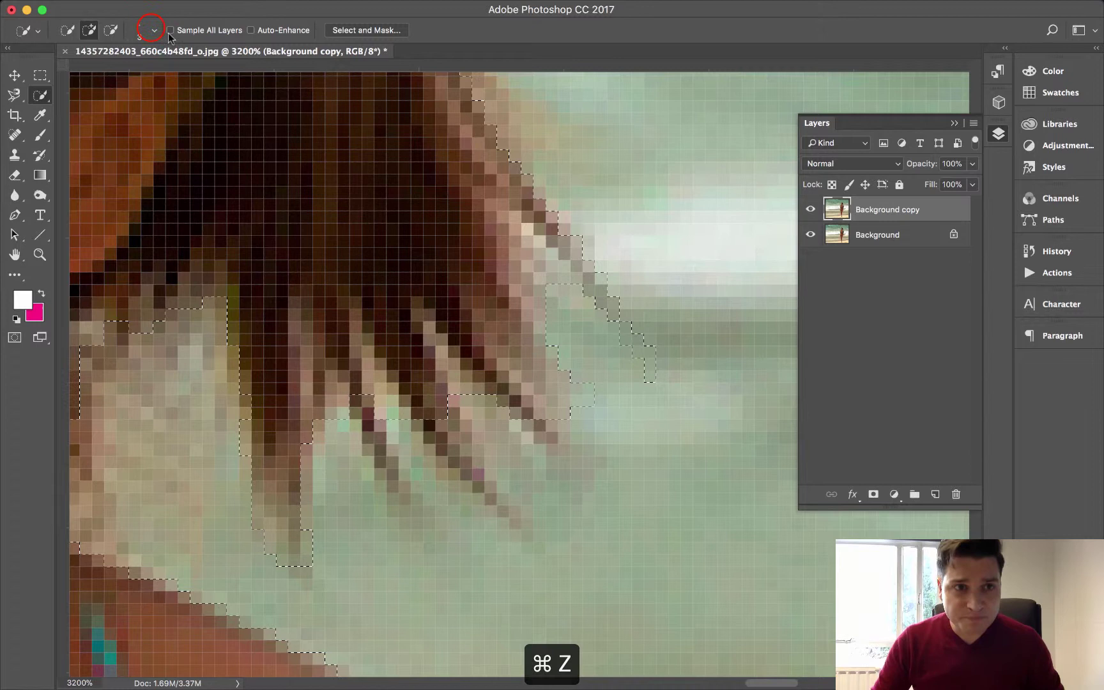
- Shrink the Quick Selection brush size to 1 px
click(152, 30)
click(191, 55)
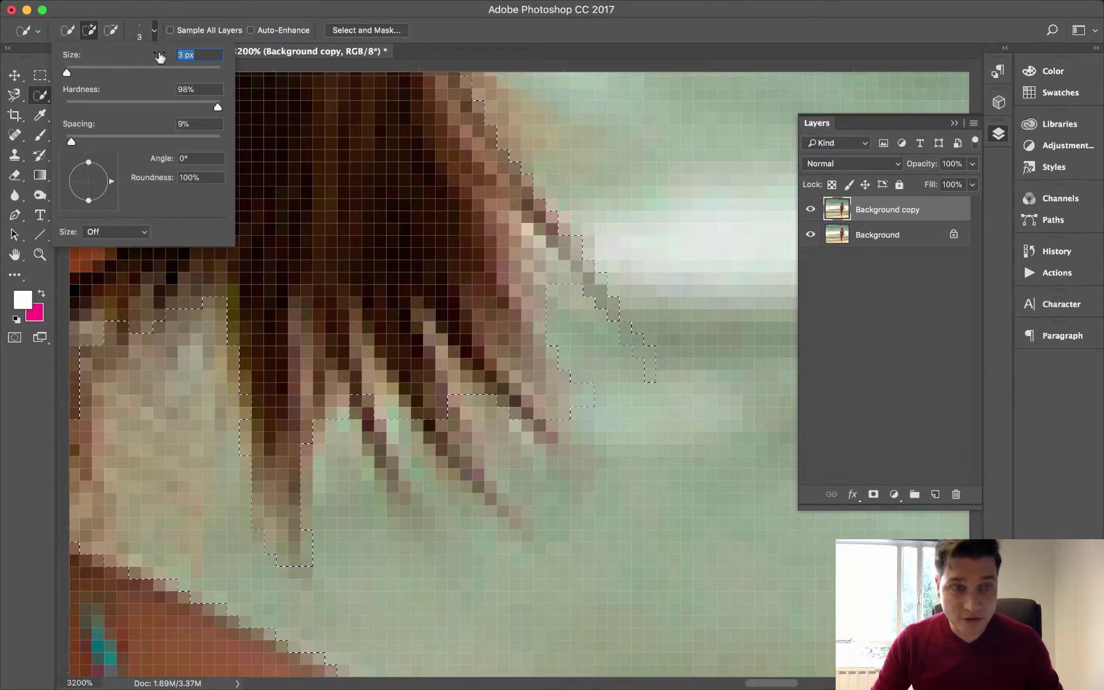
text(1)
key(Return)
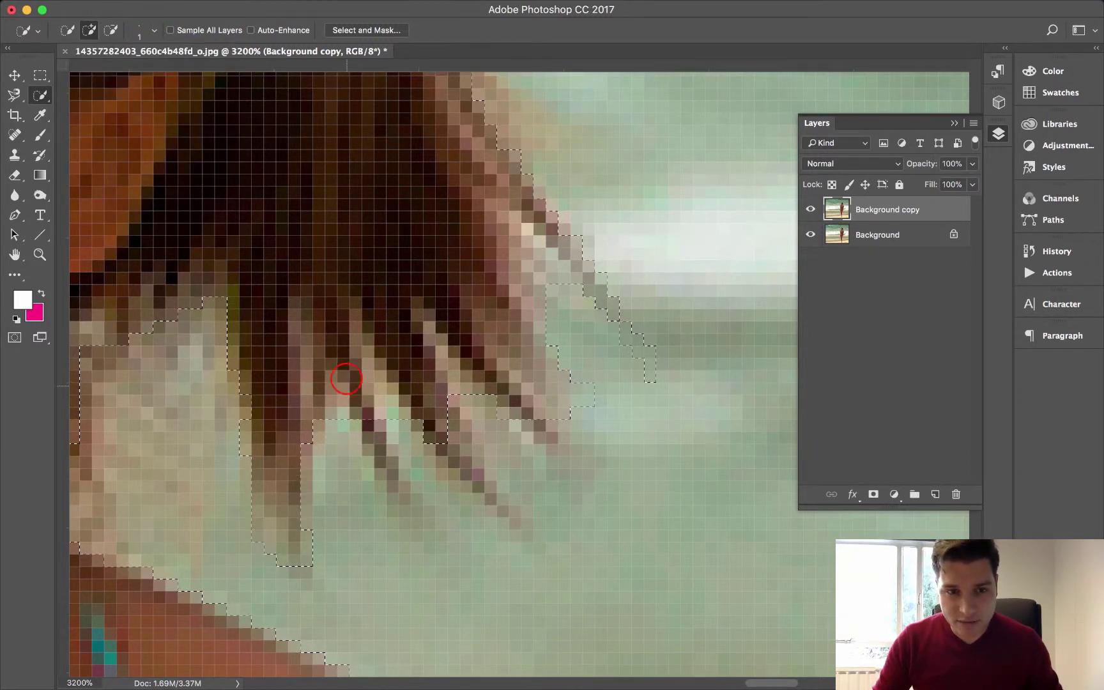
- Add individual hair strands and trim background beside the outer hair edge with Alt
click(437, 408)
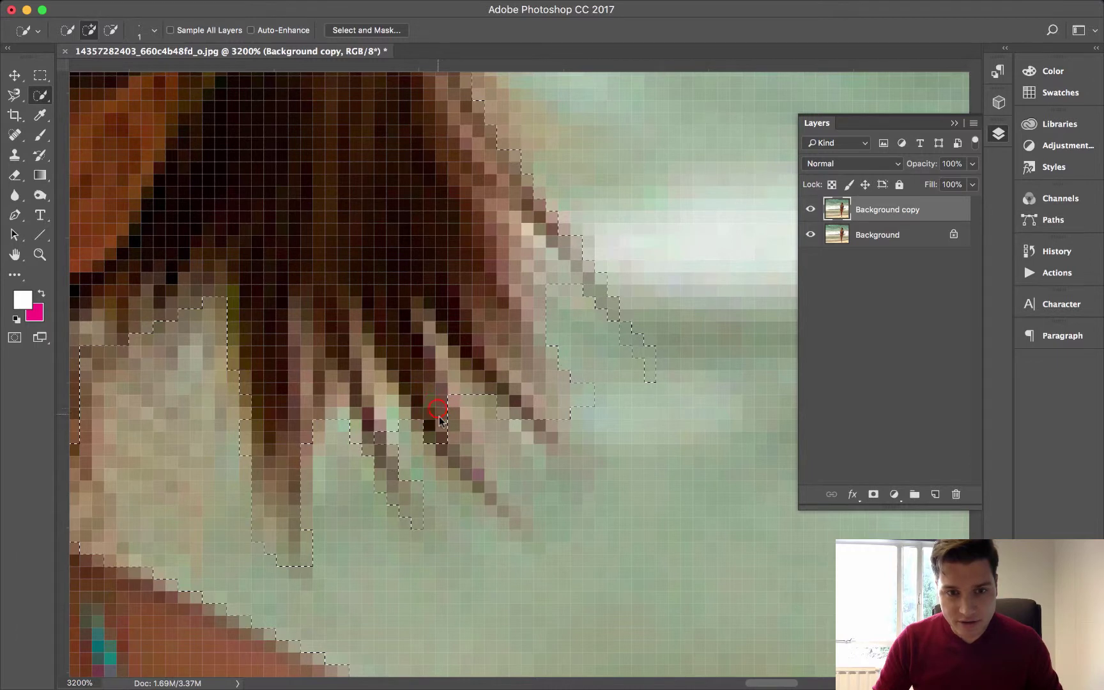
mouse_move(480, 494)
mouse_down()
mouse_move(515, 522)
mouse_move(525, 504)
mouse_up()
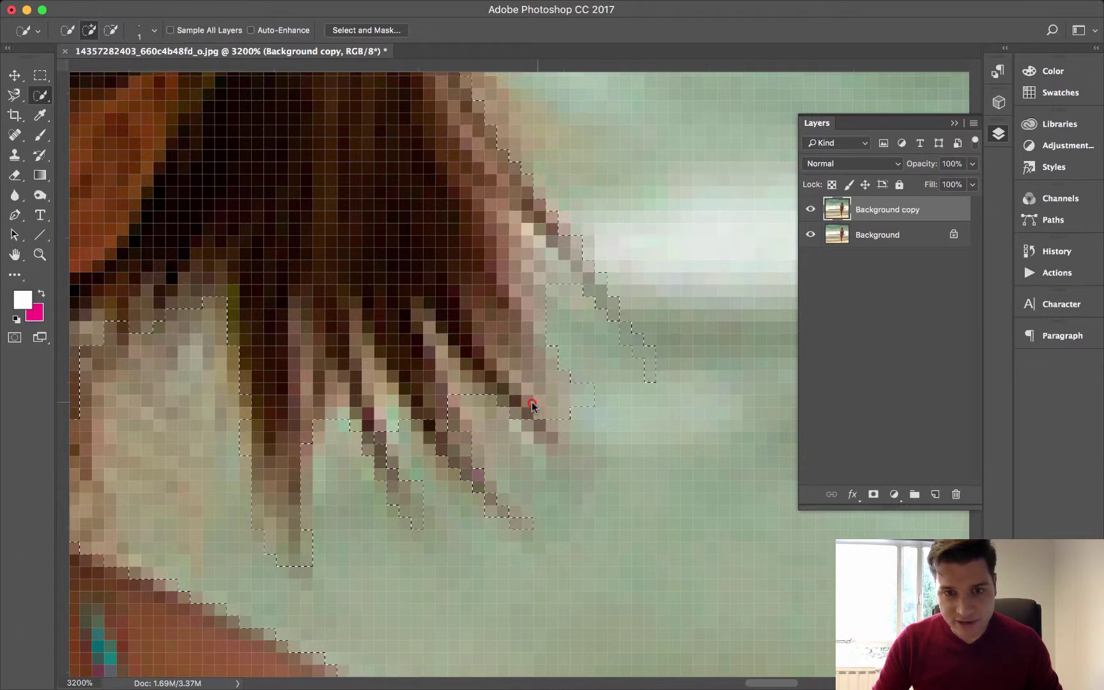
drag(532, 405, 550, 443)
key(alt)
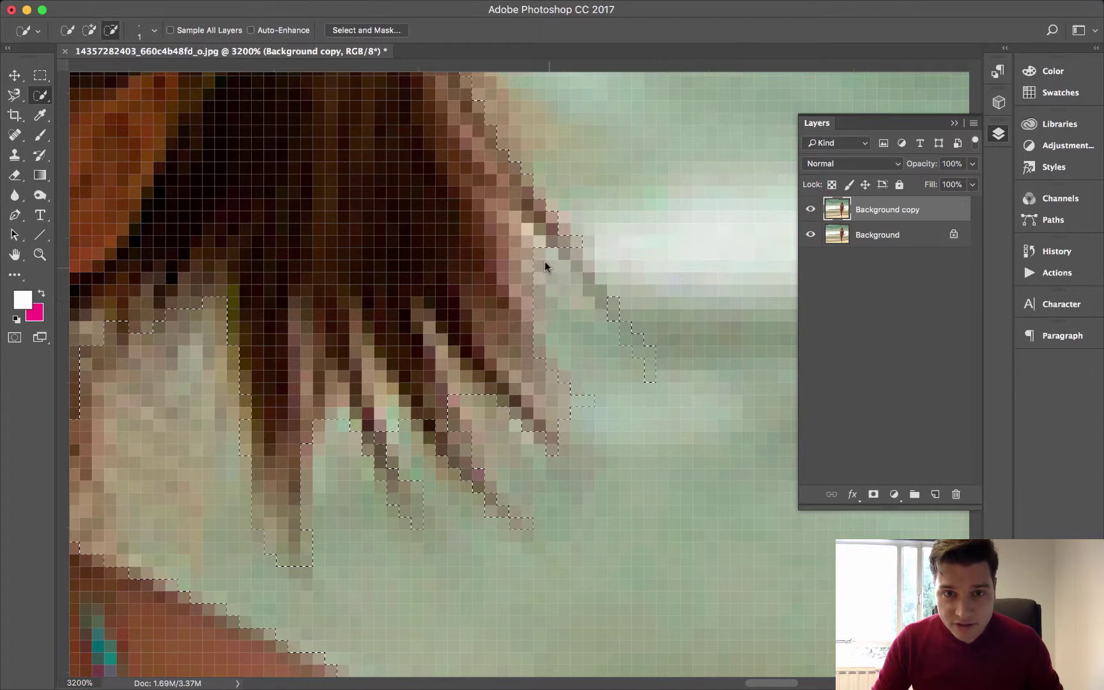
alt+click(567, 251)
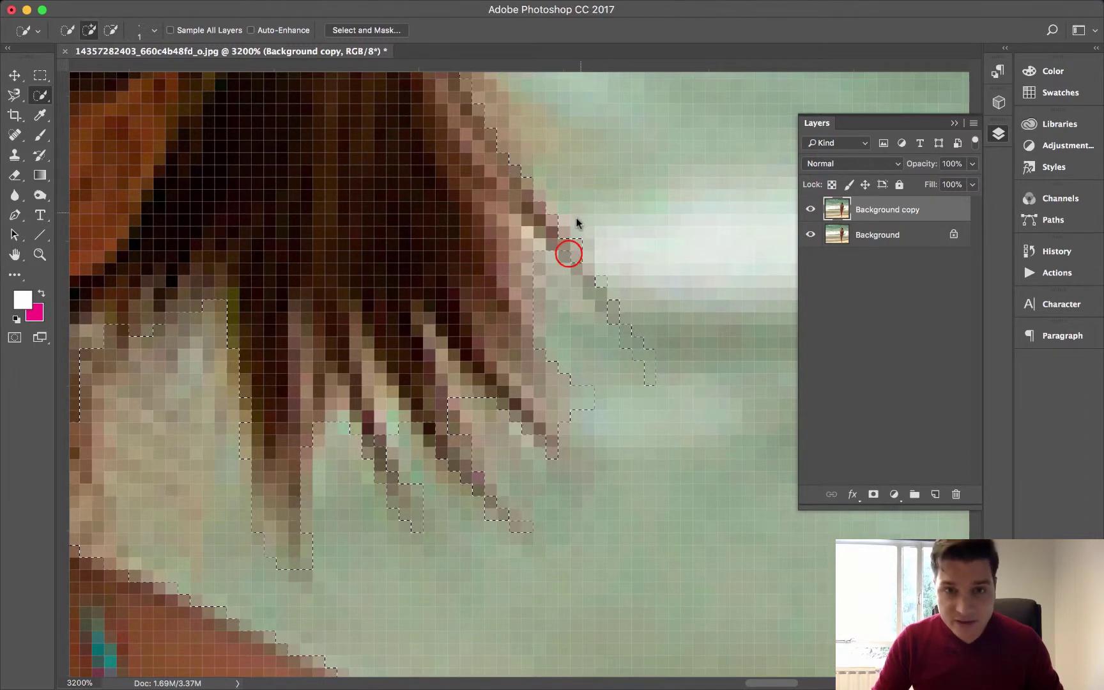
drag(569, 251, 618, 316)
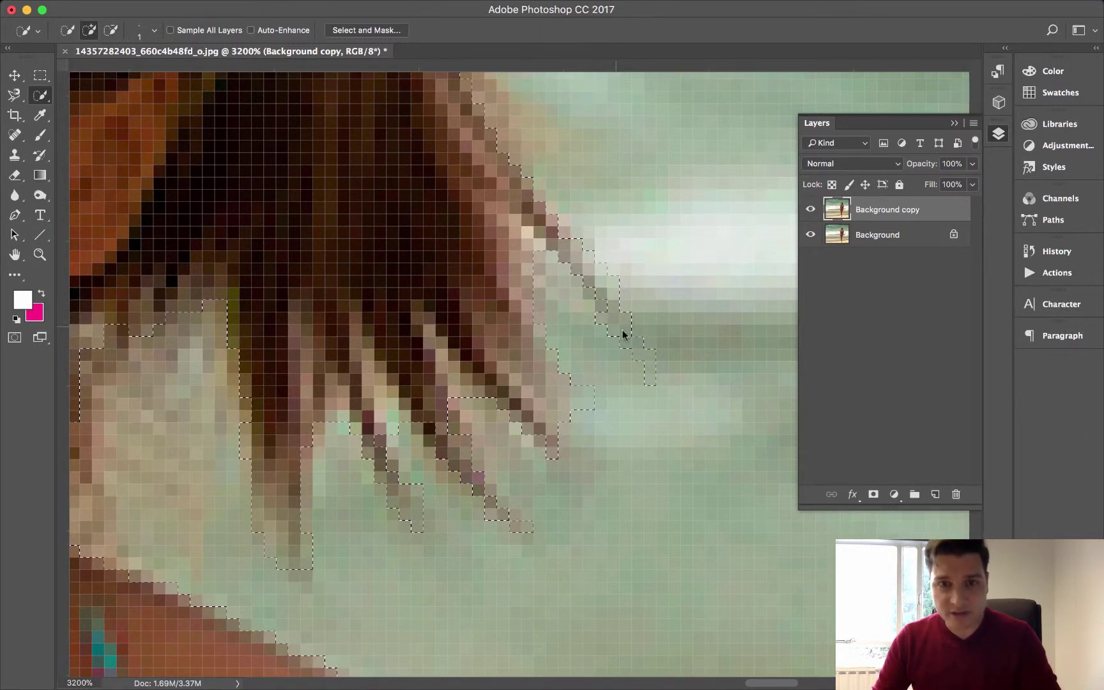
key(alt)
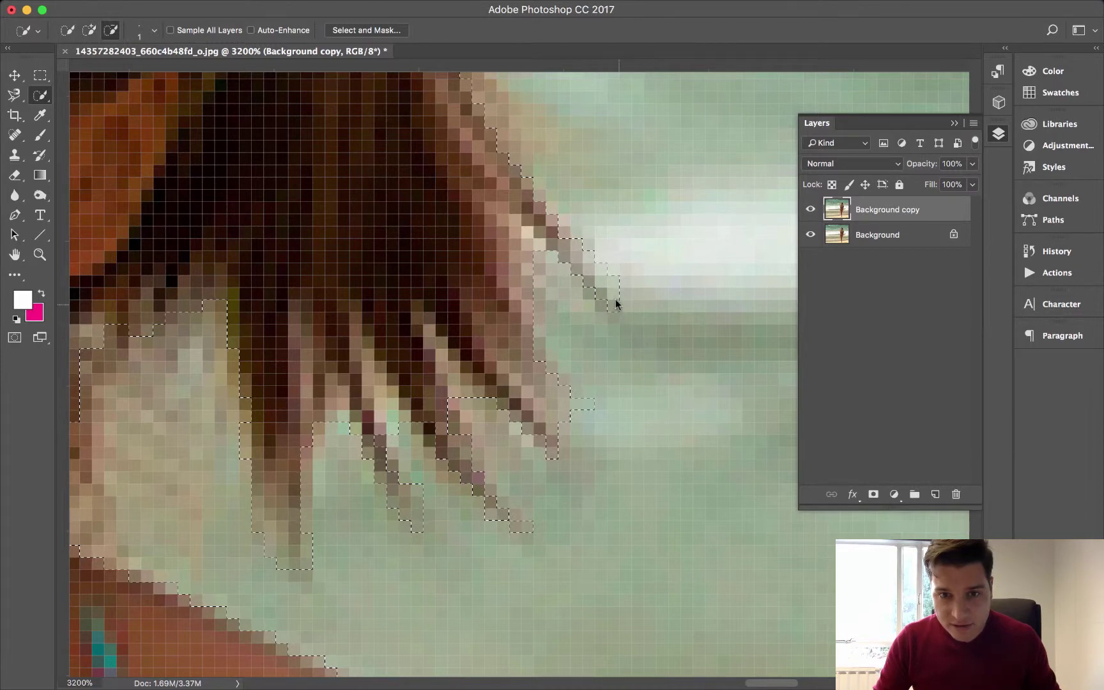
- Zoom and pan to bring the top of the woman's head into view
scroll(601, 309, up, 3)
drag(601, 310, 505, 426)
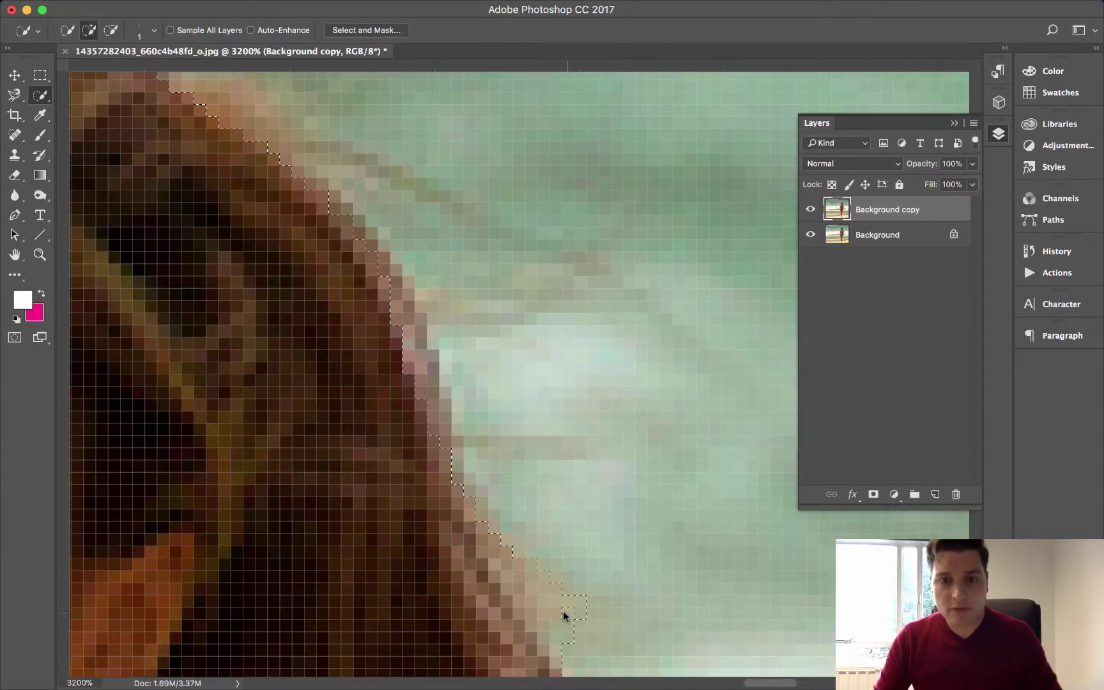
scroll(470, 313, up, 3)
scroll(471, 313, left, 5)
scroll(450, 187, up, 5)
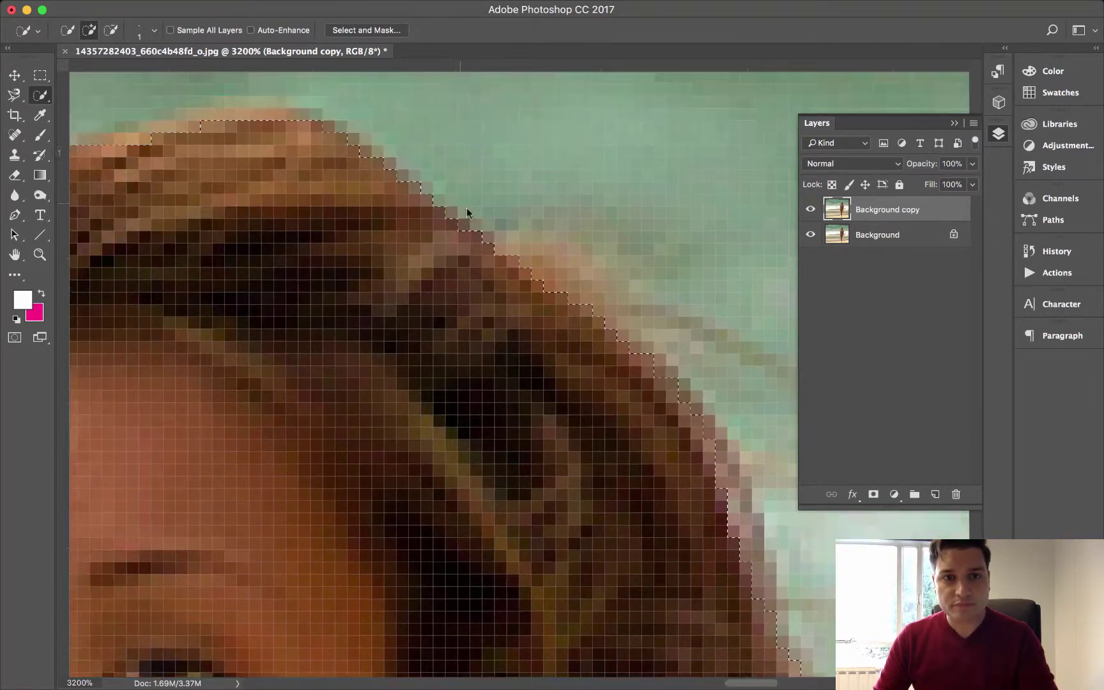
drag(602, 316, 441, 290)
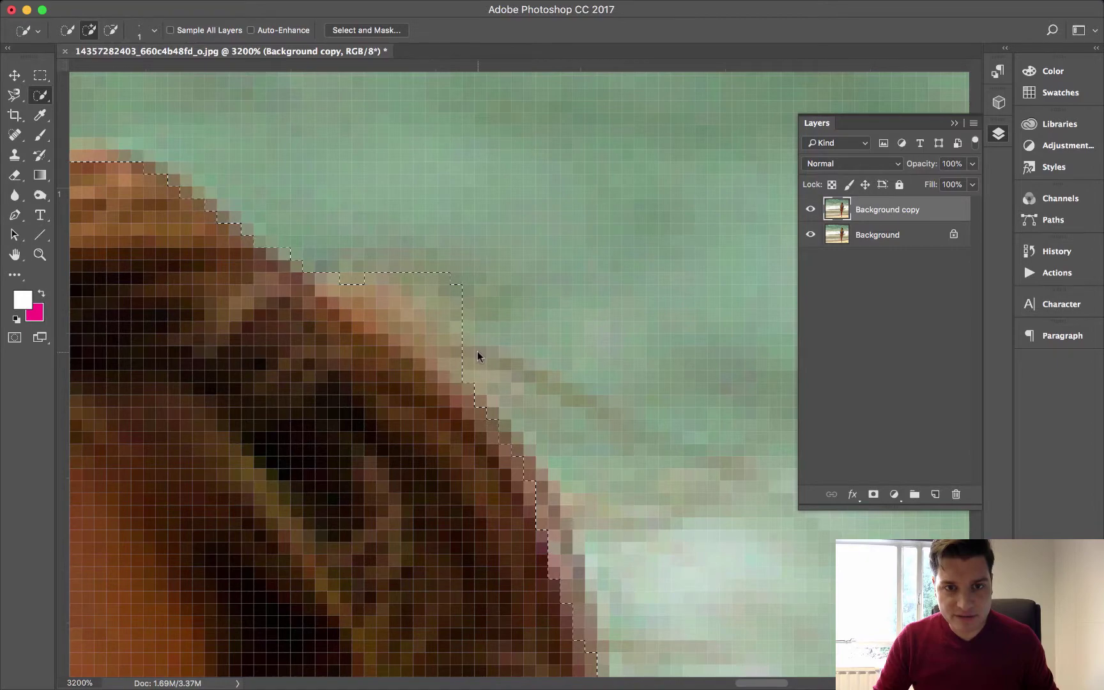
scroll(534, 288, down, 5)
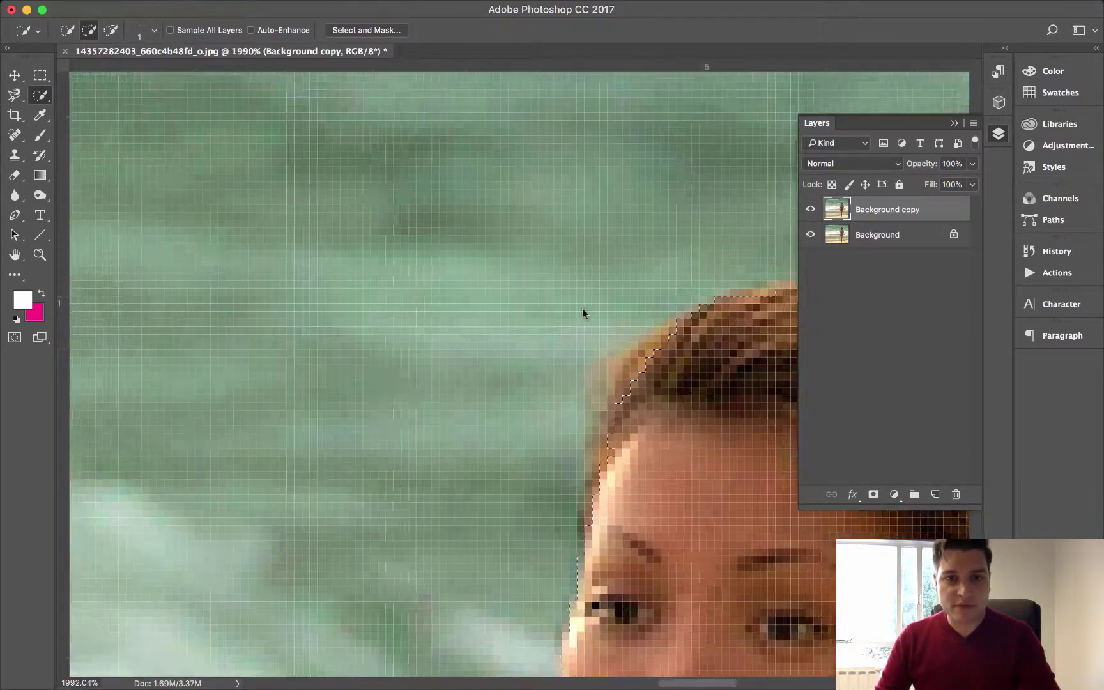
scroll(581, 313, right, 5)
scroll(480, 362, left, 1)
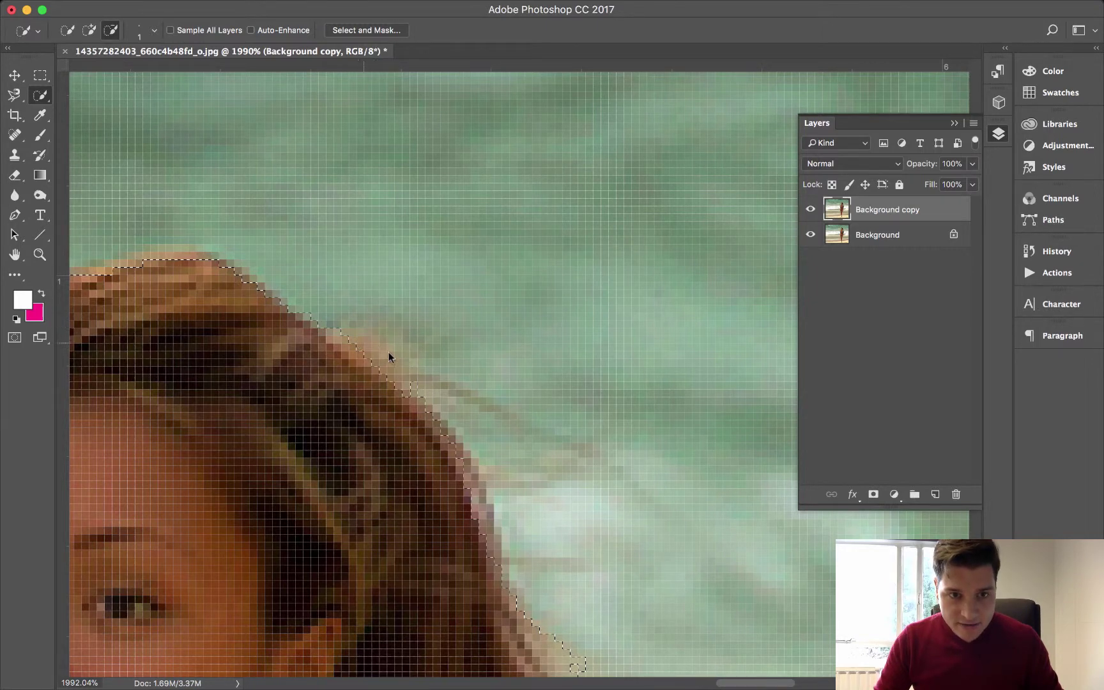
scroll(566, 351, down, 3)
- Navigate to the foot and brush along its edges to extend the selection
scroll(566, 351, left, 5)
scroll(569, 352, right, 2)
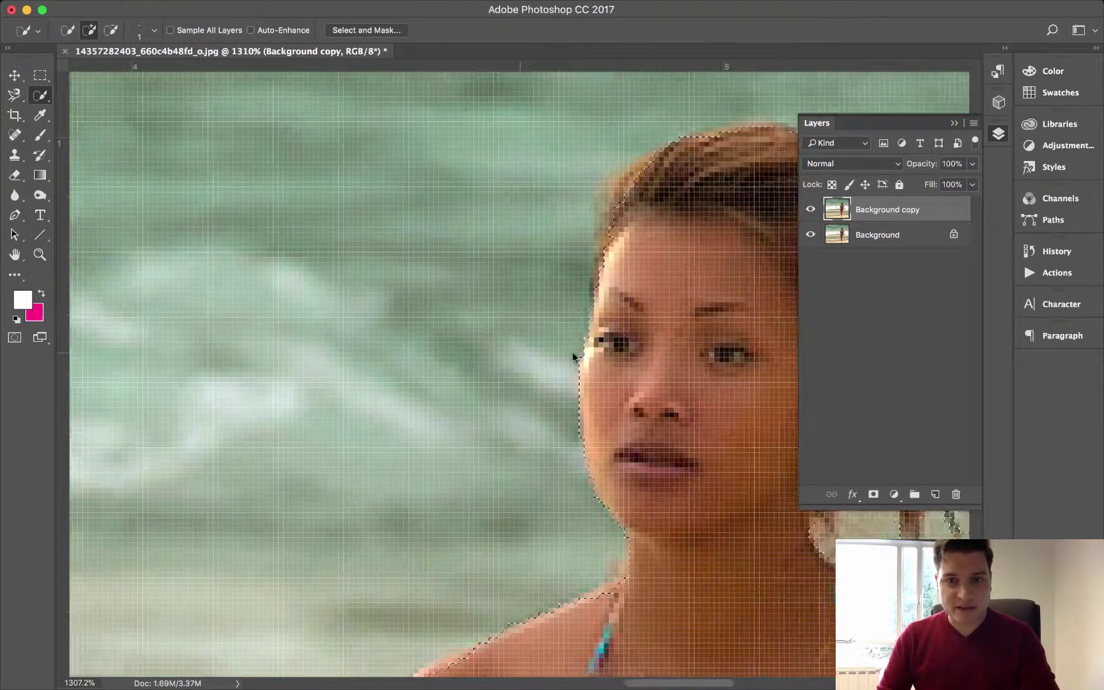
scroll(572, 355, right, 3)
scroll(573, 356, down, 10)
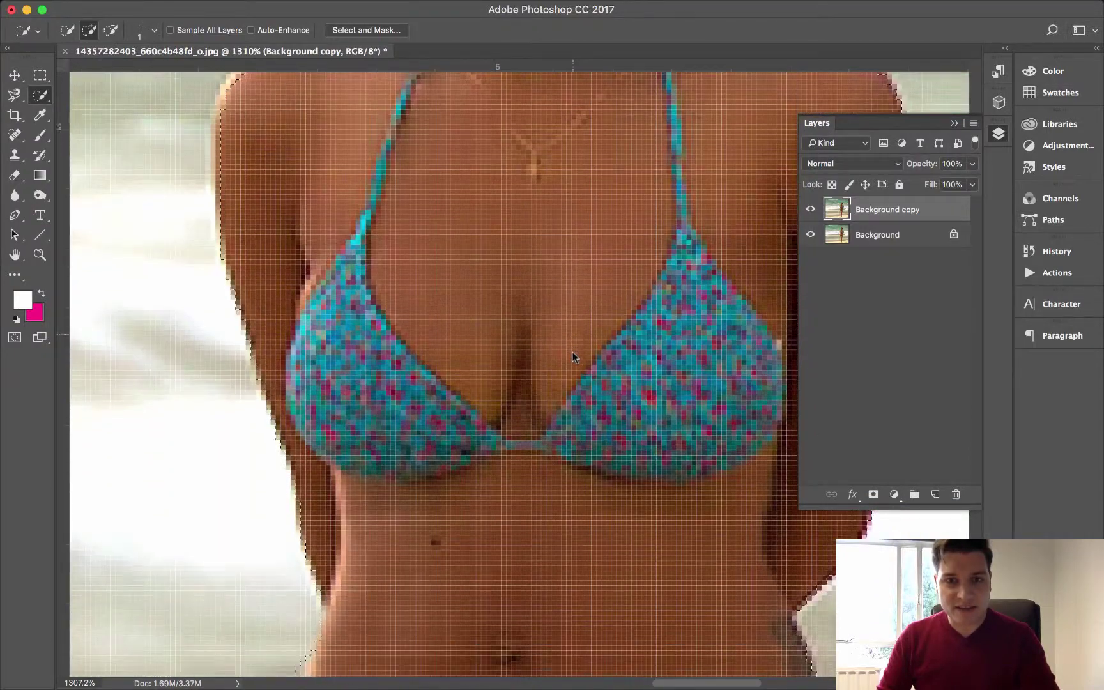
scroll(572, 350, down, 20)
scroll(572, 351, right, 1)
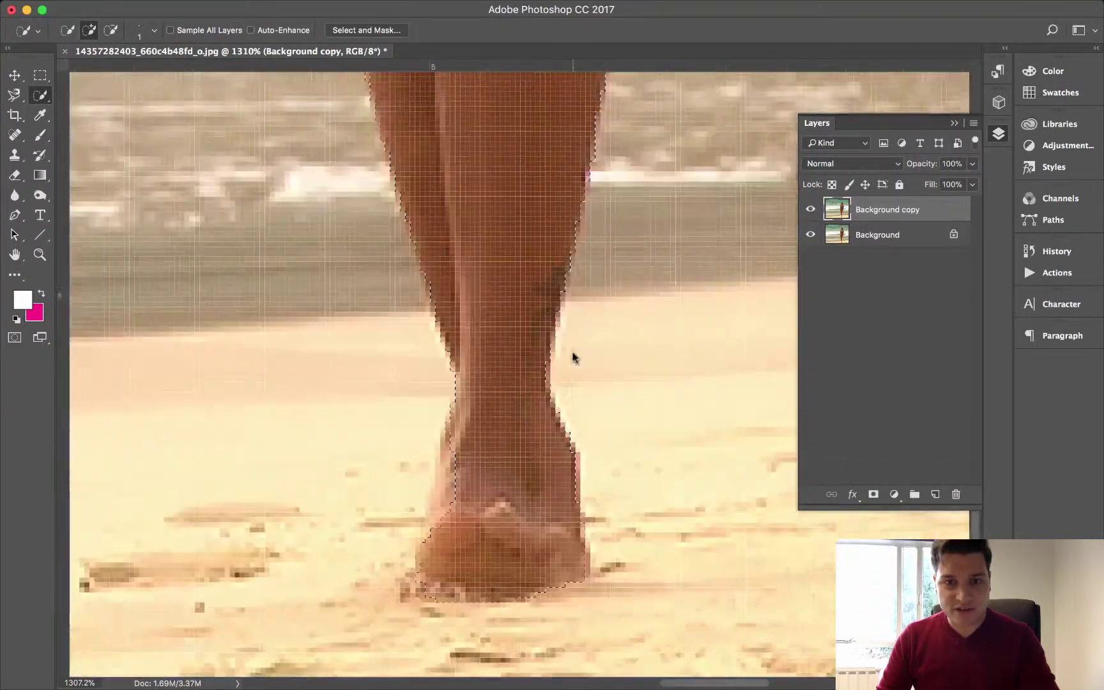
scroll(573, 358, up, 8)
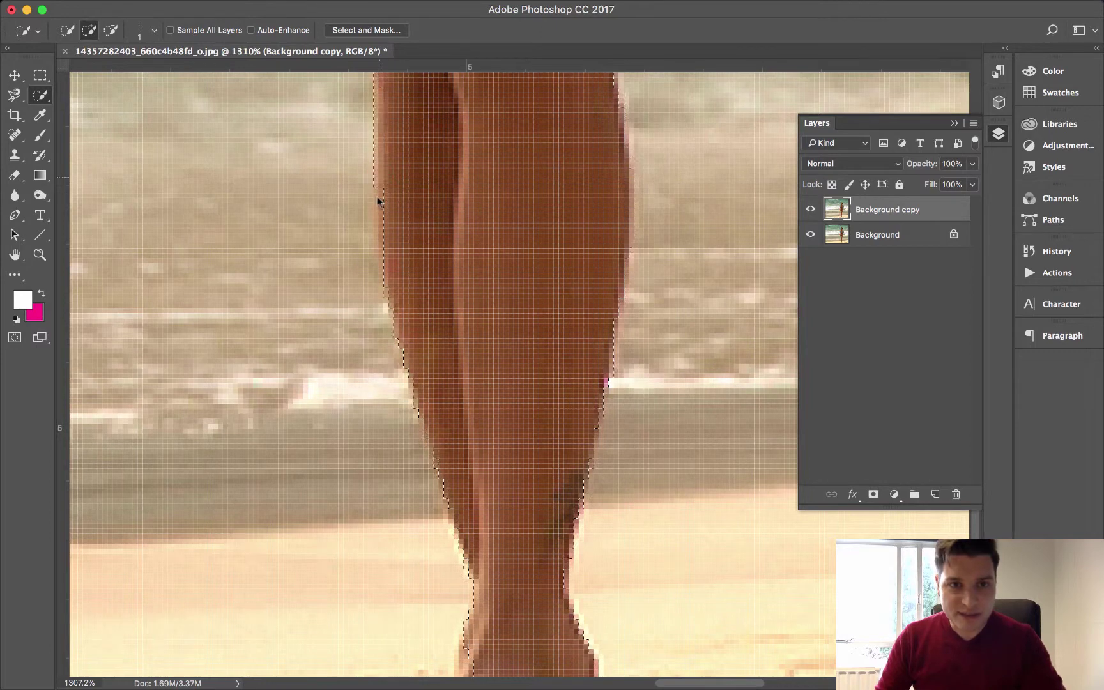
scroll(597, 216, down, 3)
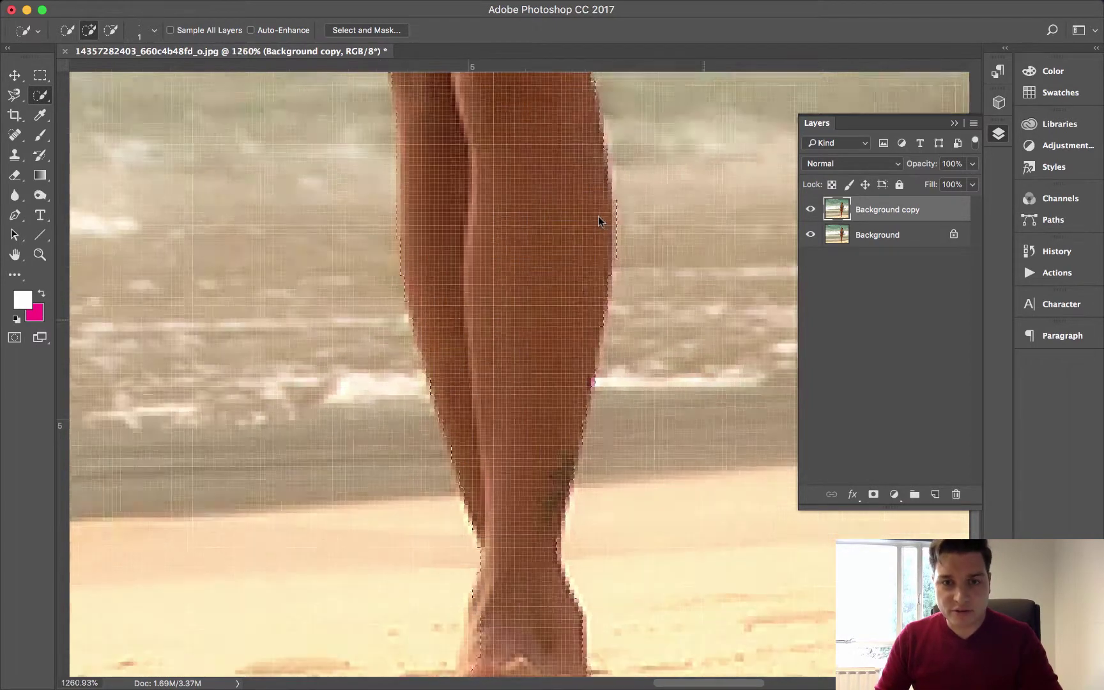
scroll(616, 554, down, 5)
scroll(505, 236, down, 3)
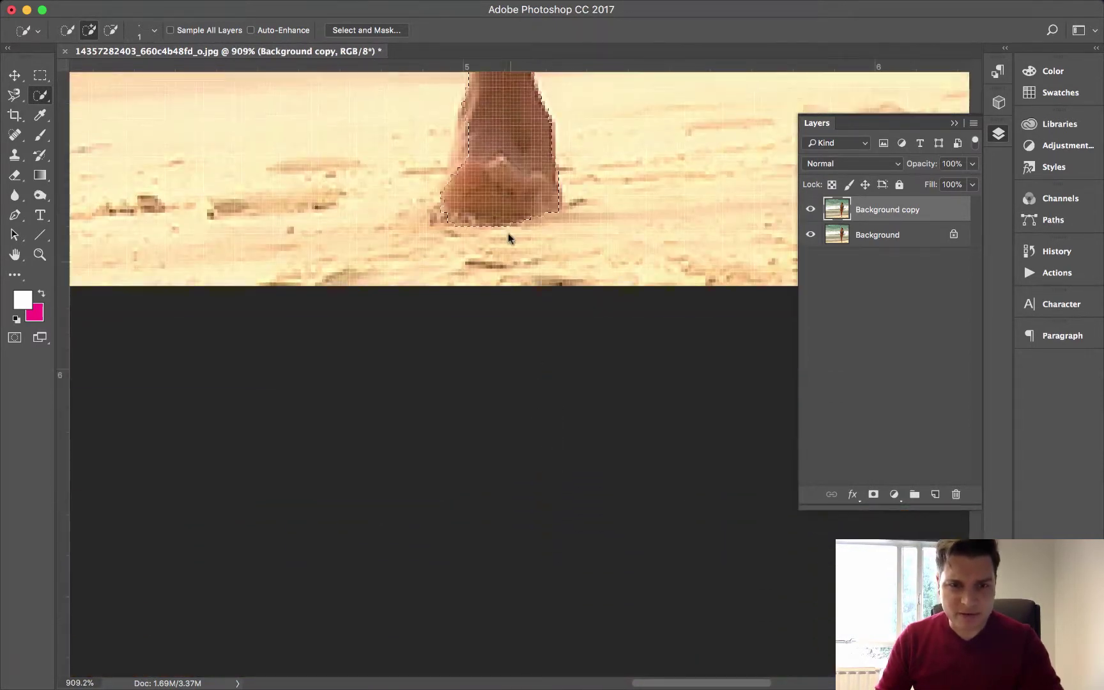
scroll(481, 118, up, 4)
scroll(481, 117, up, 3)
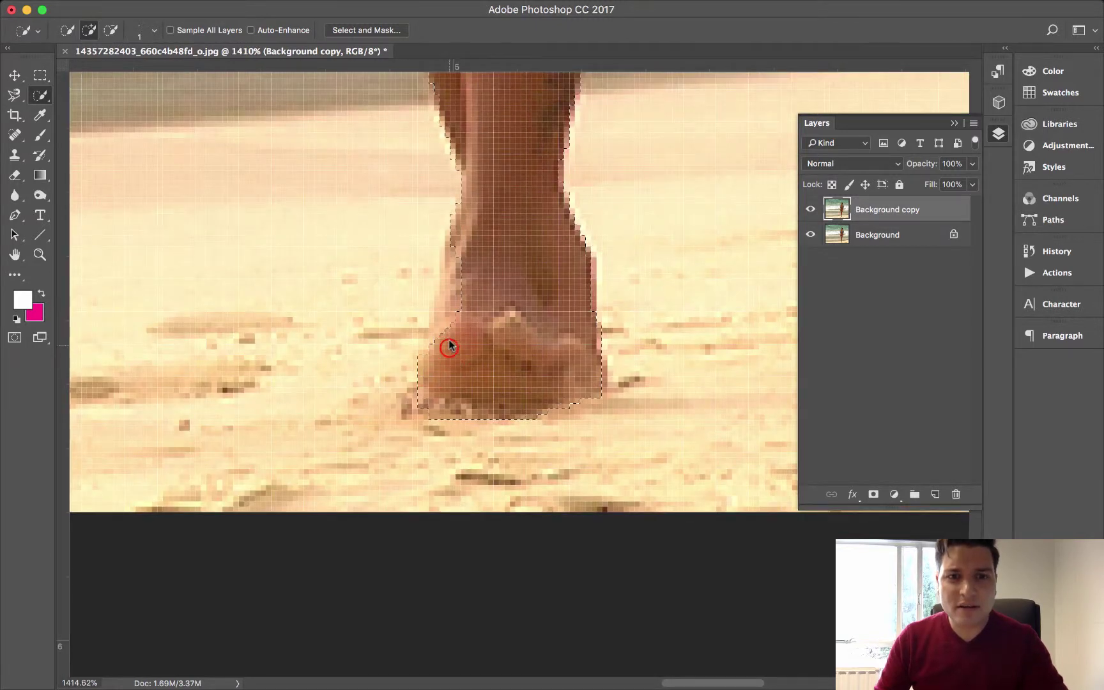
drag(451, 249, 456, 298)
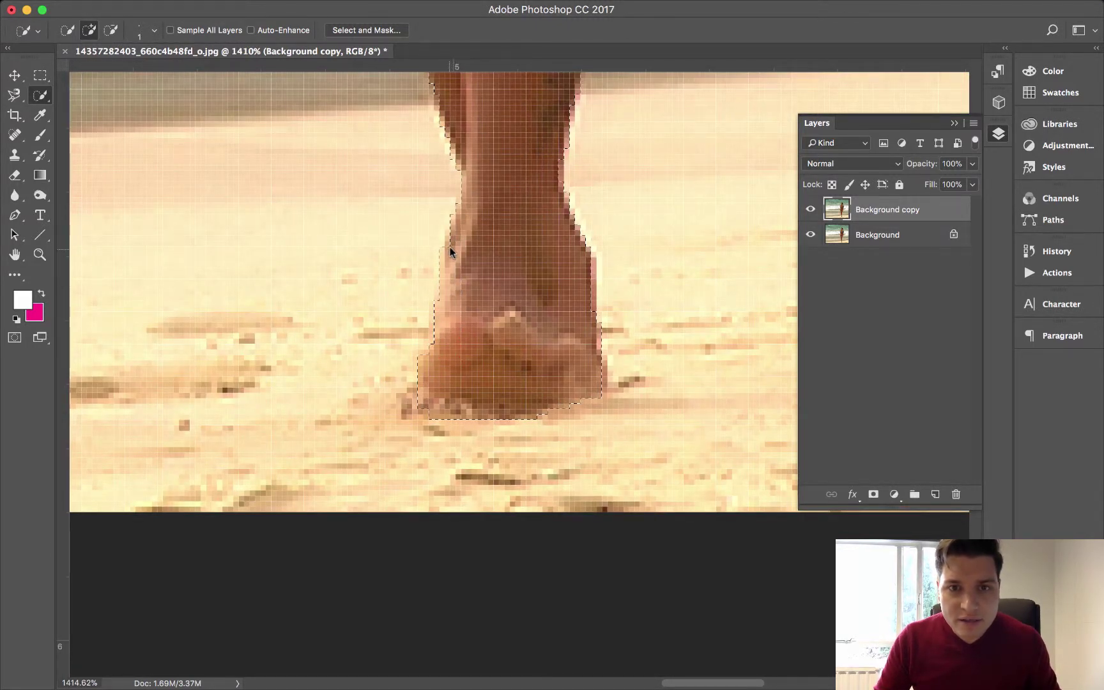
drag(449, 247, 569, 300)
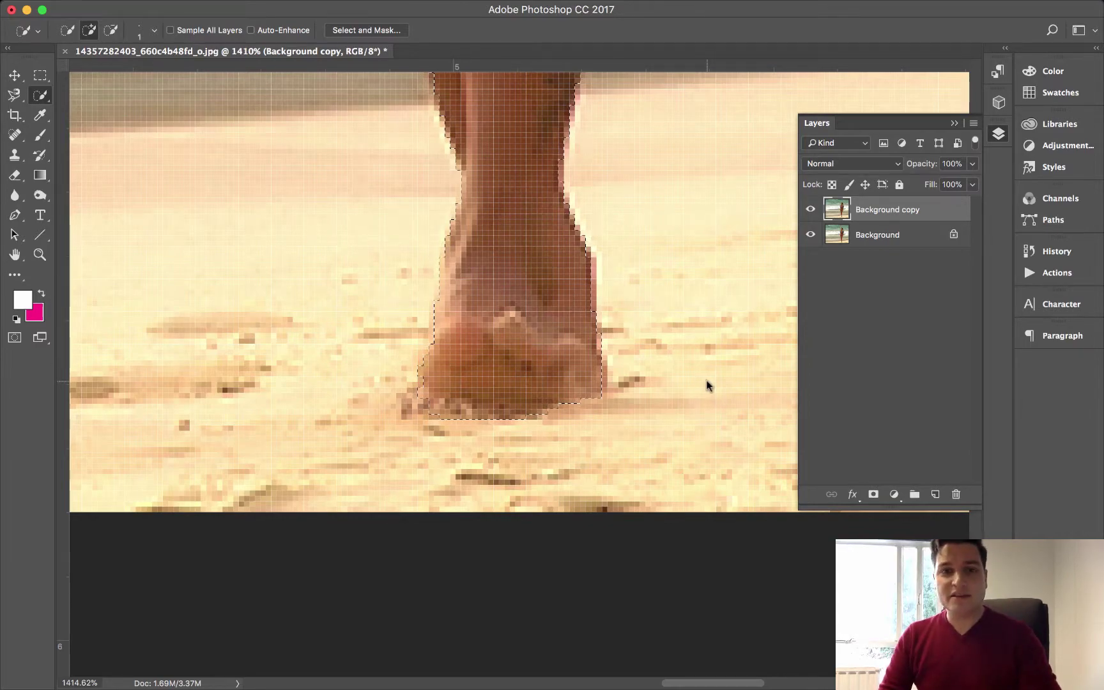
- Fix the selection edge at the woman's hairline and forehead
scroll(671, 362, up, 10)
scroll(699, 372, down, 5)
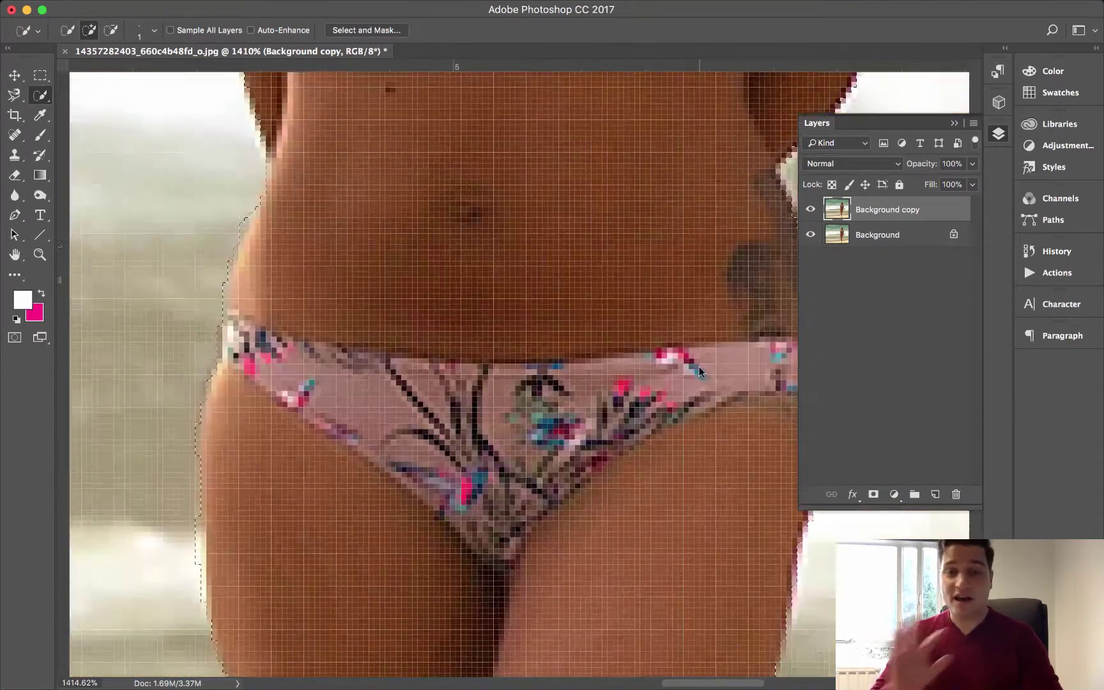
scroll(698, 365, up, 5)
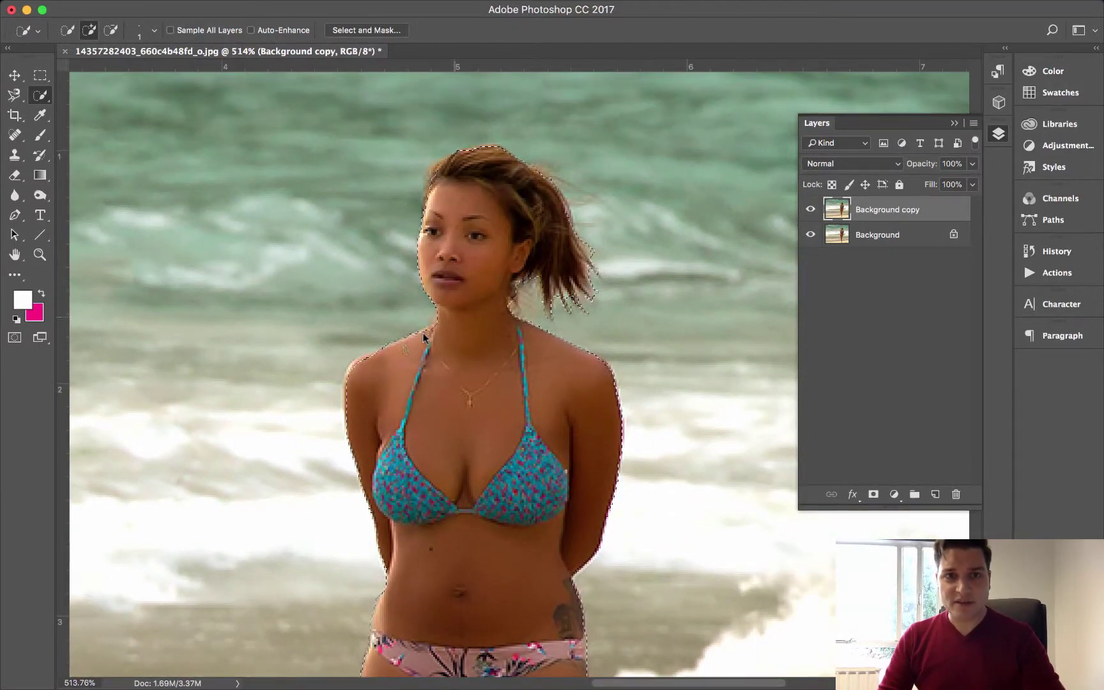
scroll(376, 236, up, 5)
scroll(376, 236, up, 5)
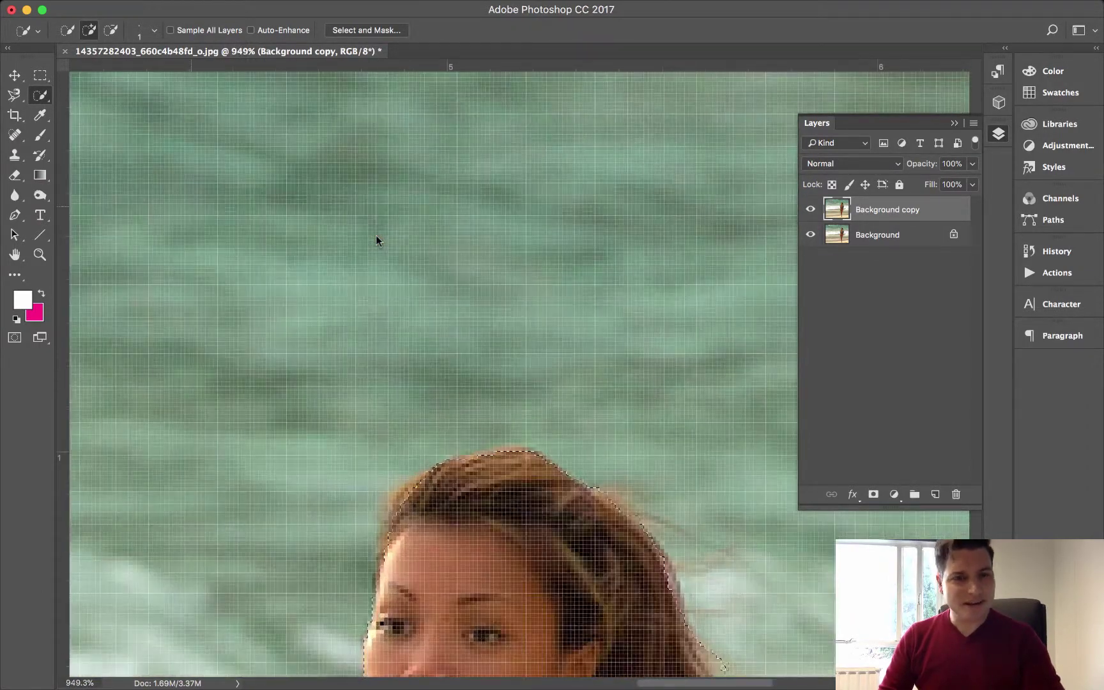
scroll(376, 235, down, 5)
click(368, 295)
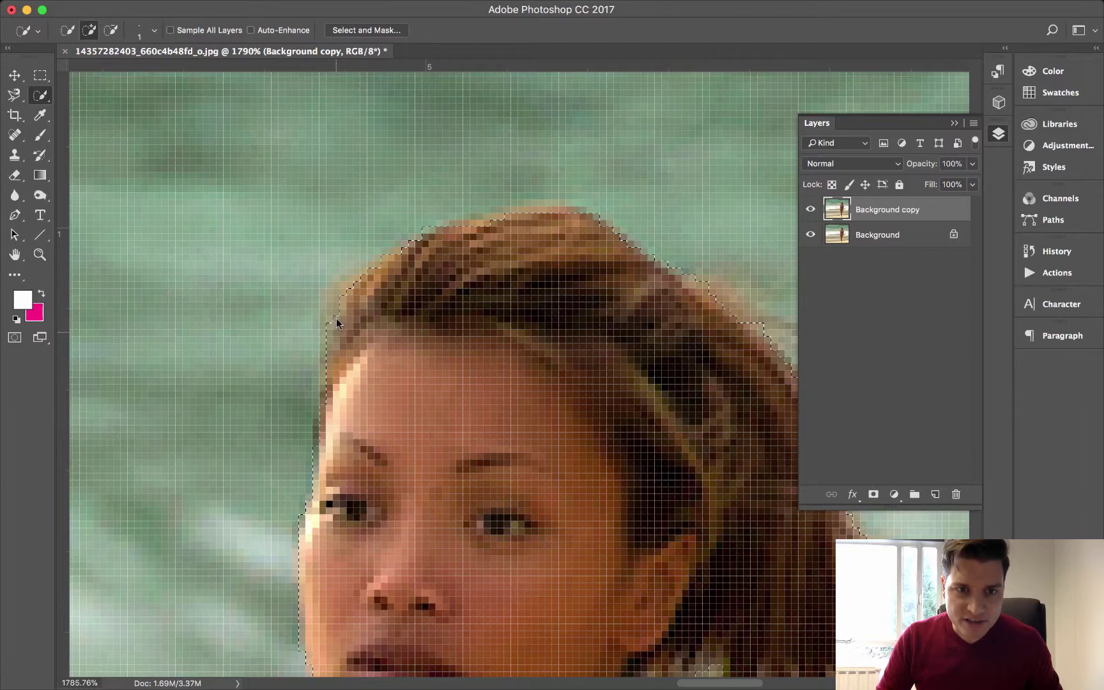
scroll(500, 339, down, 4)
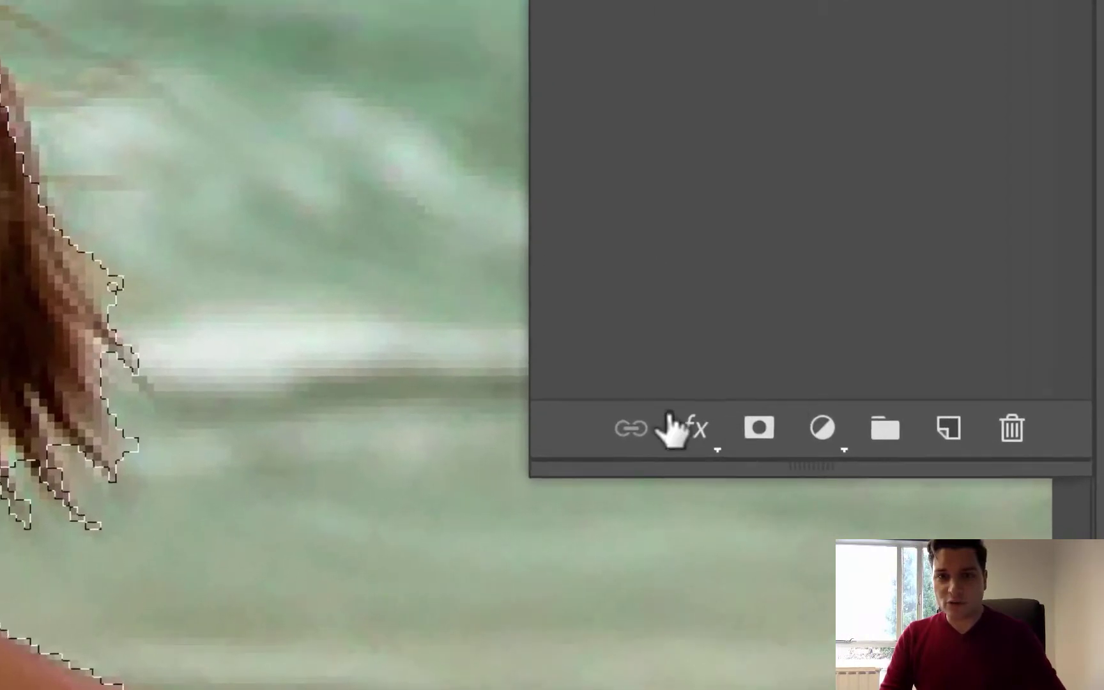
- Add a layer mask to Background copy, toggle Background's visibility to check the cutout, then select Background
click(759, 428)
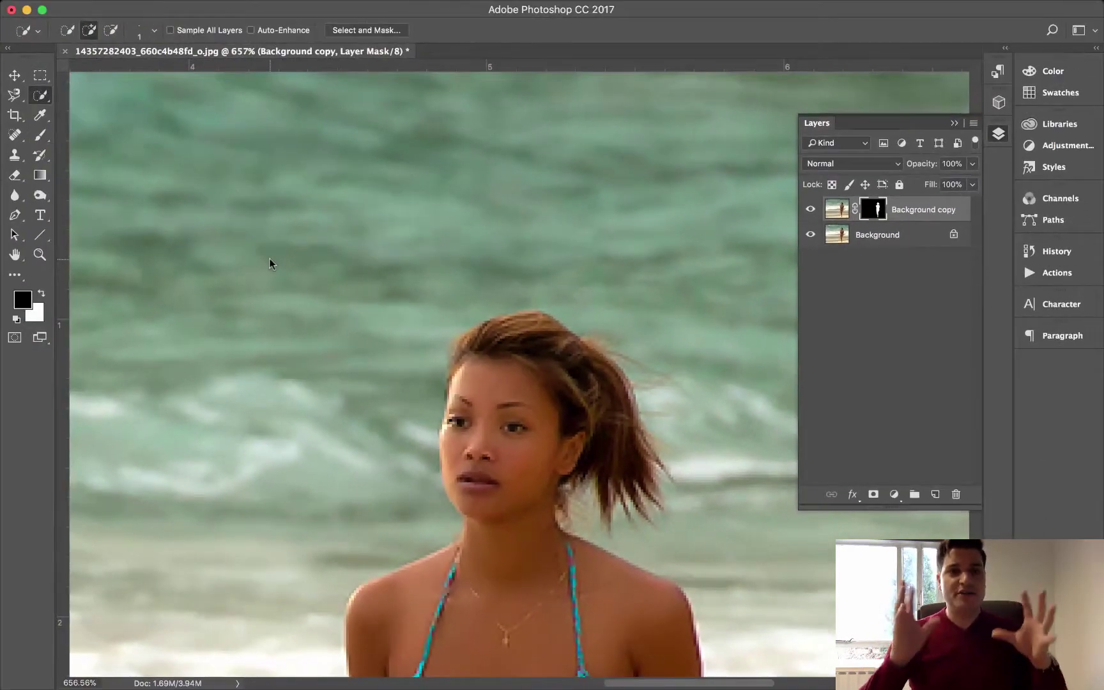
click(810, 234)
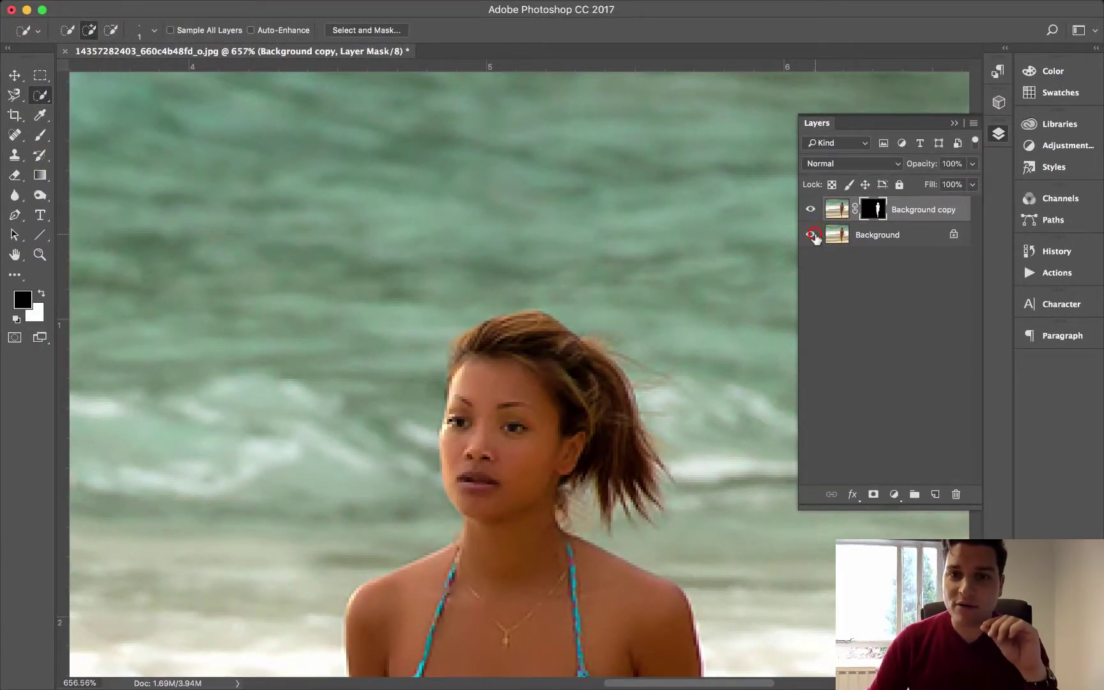
scroll(616, 323, down, 5)
scroll(615, 323, down, 4)
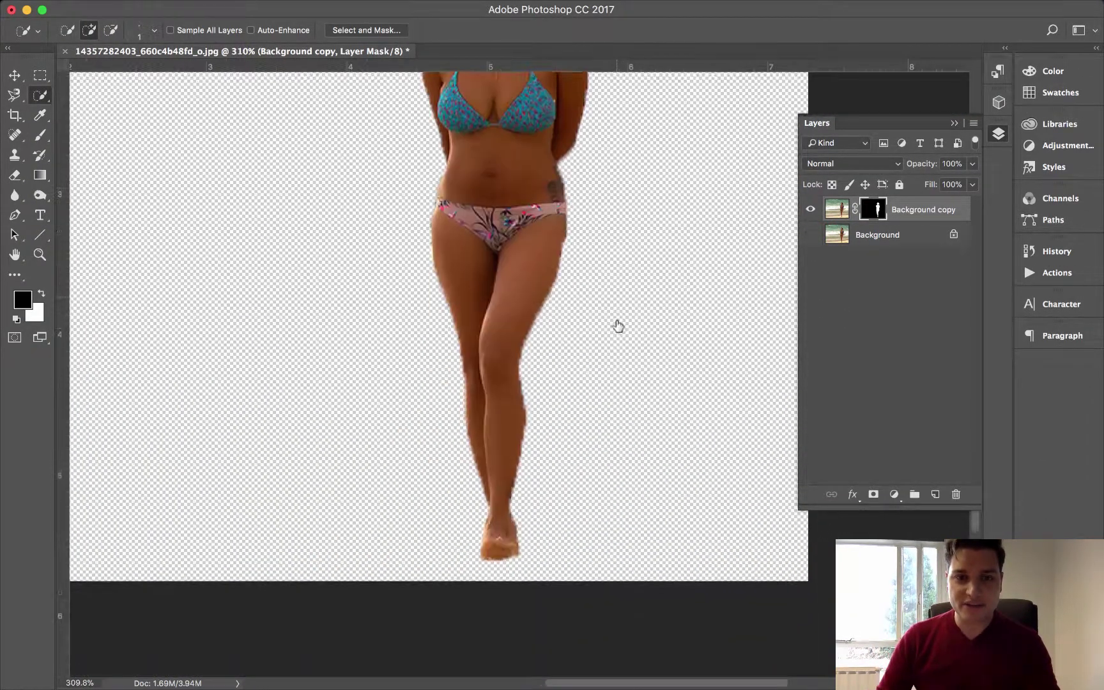
scroll(617, 326, up, 3)
click(810, 233)
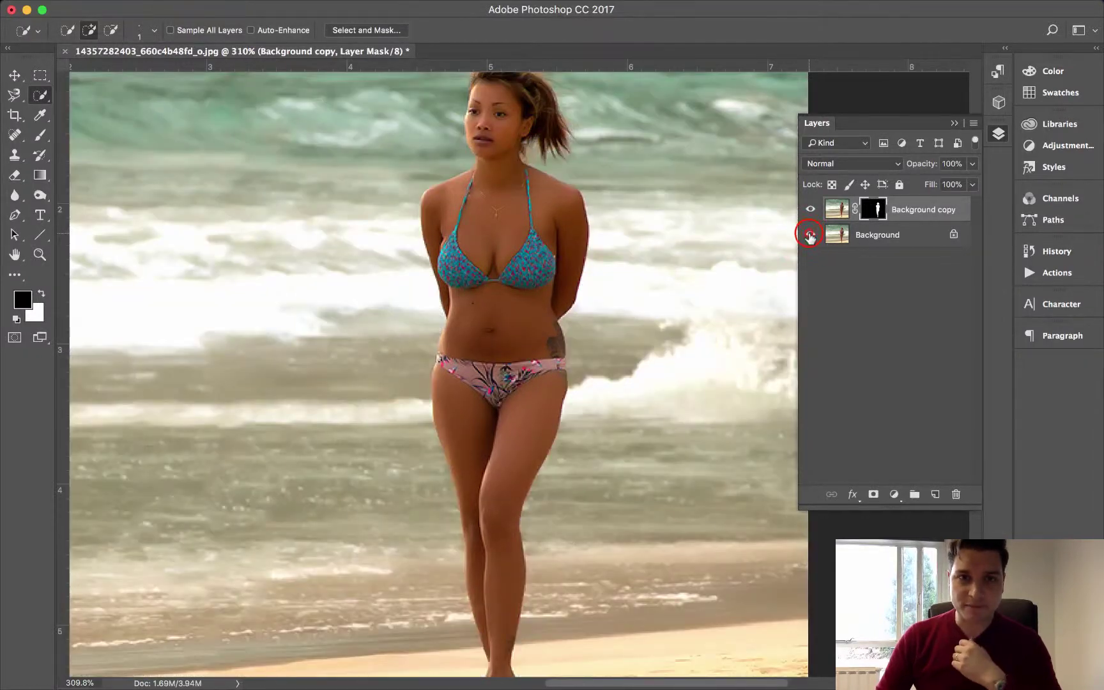
click(810, 233)
click(811, 231)
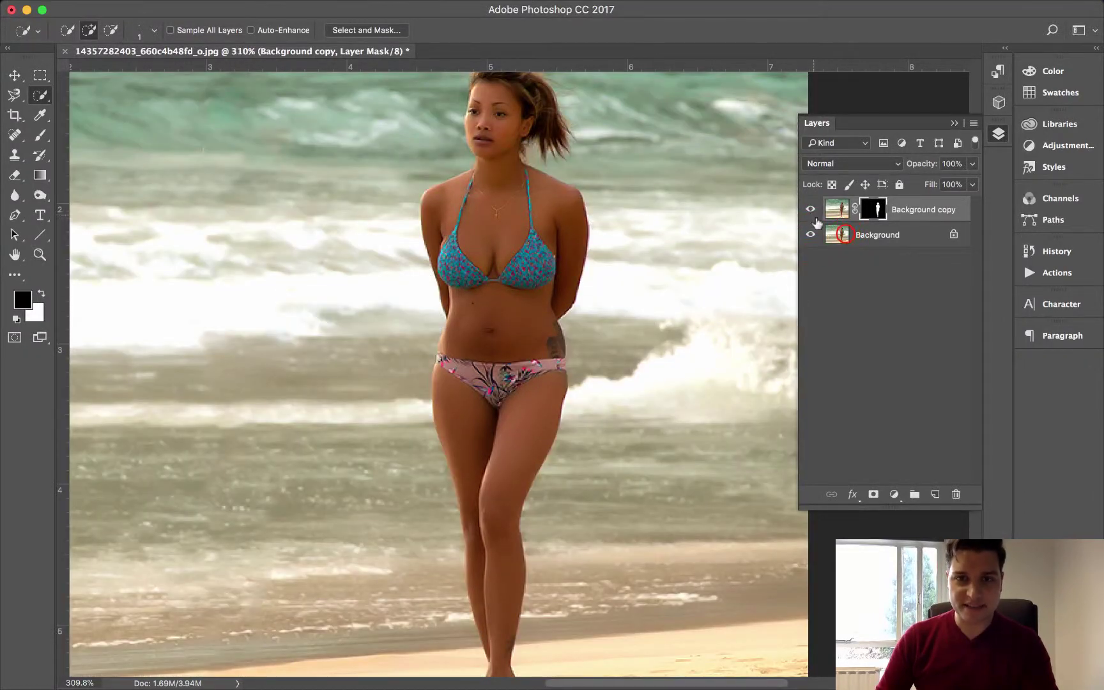
click(843, 234)
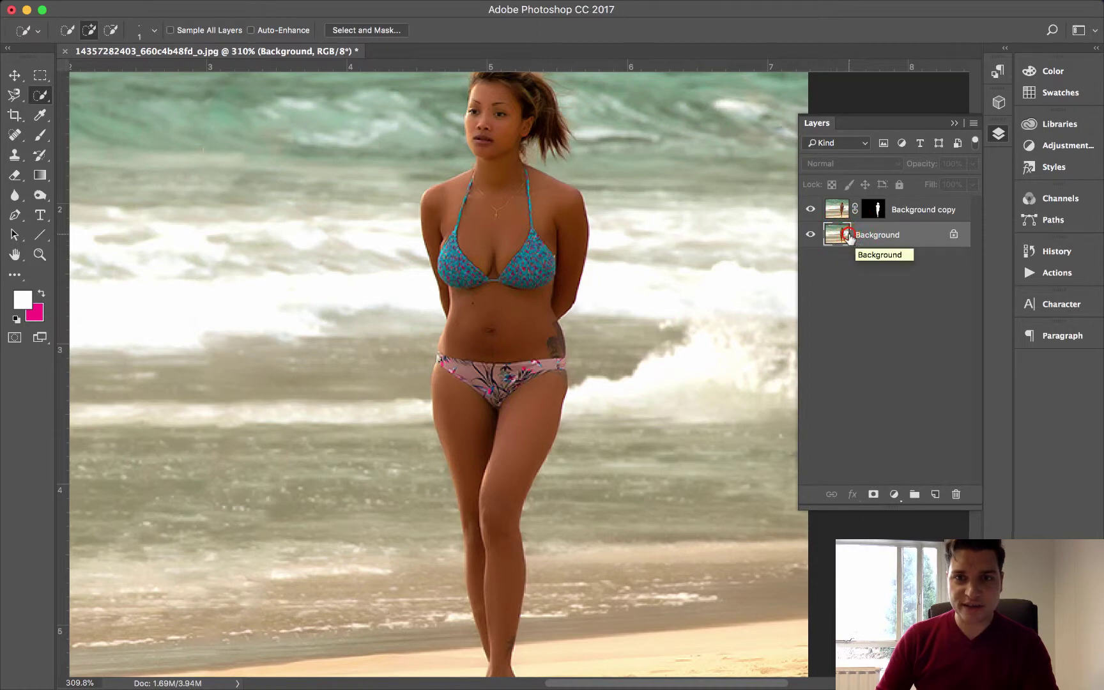
- Duplicate Background into Background copy 2 and desaturate it to greyscale
drag(857, 239, 935, 494)
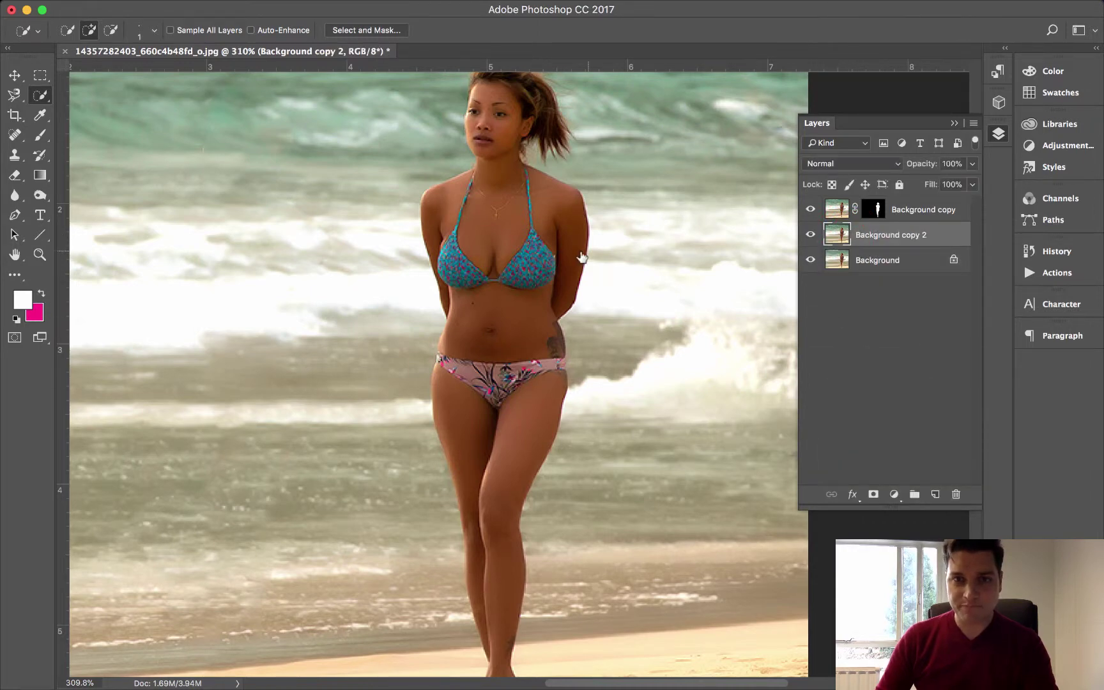
scroll(581, 257, down, 3)
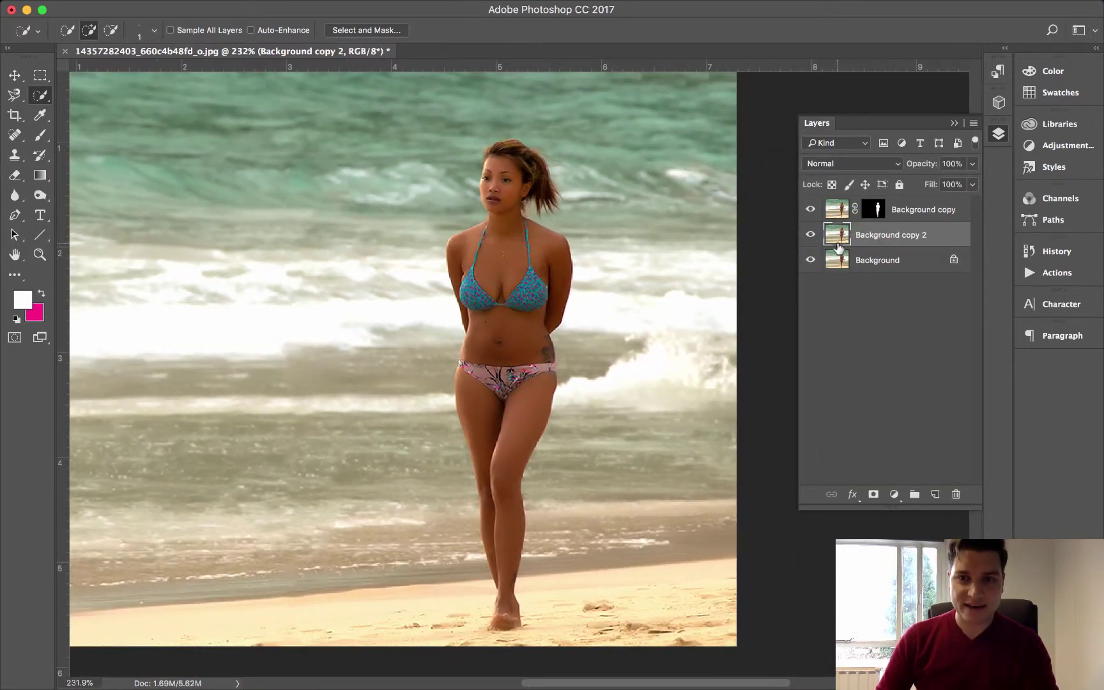
scroll(681, 235, down, 2)
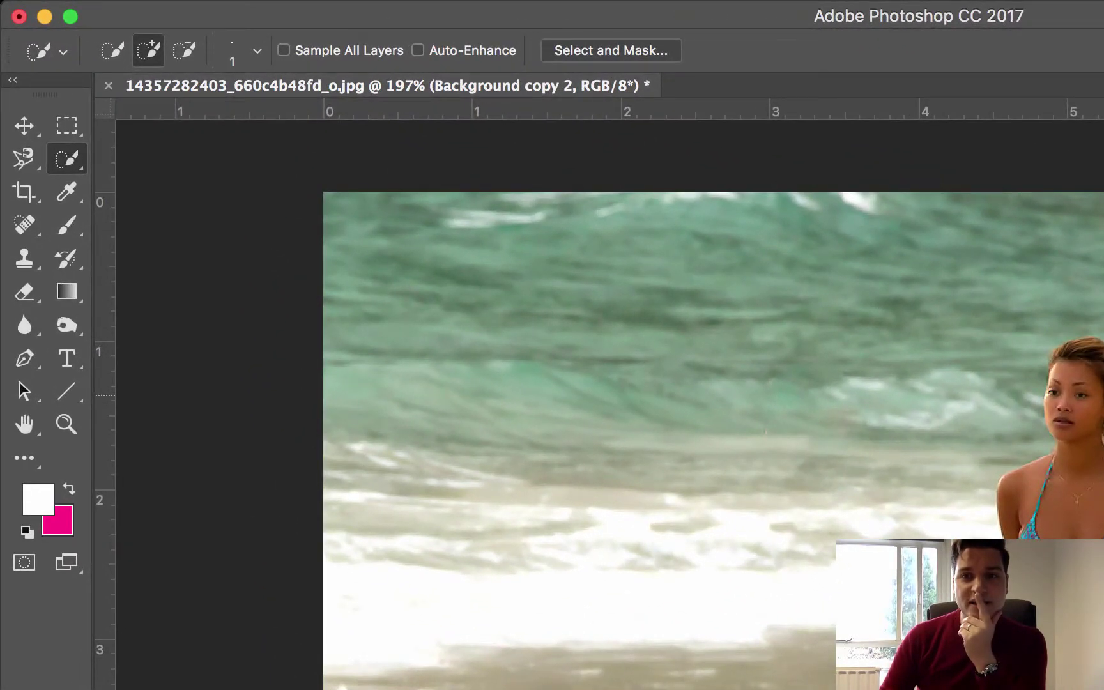
click(345, 13)
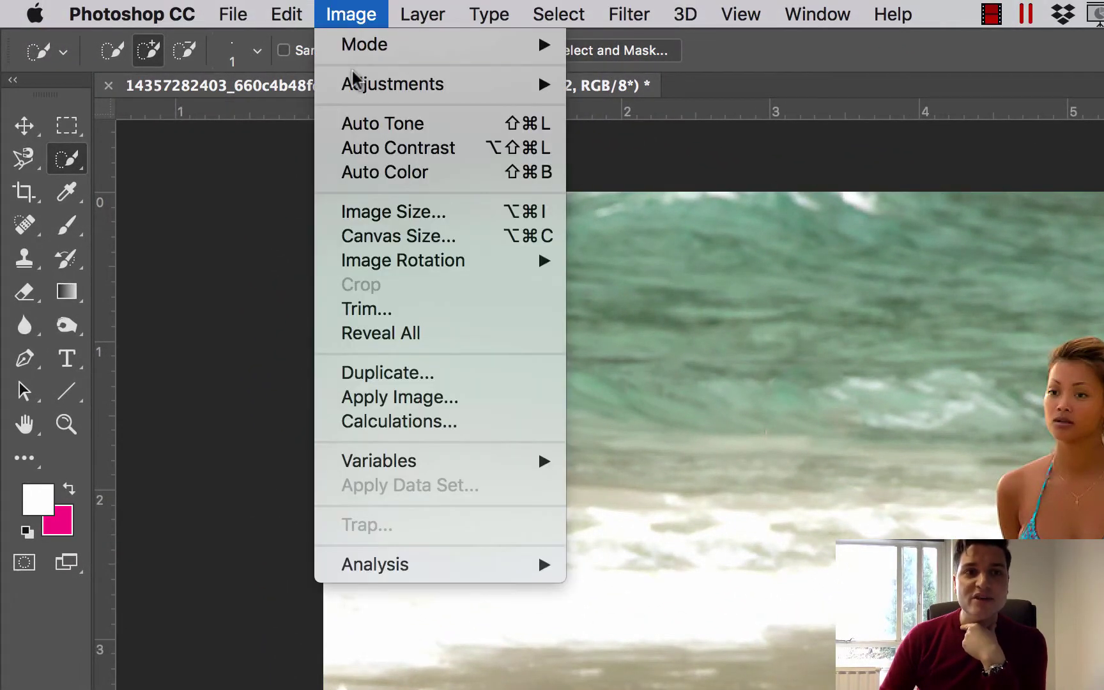
mouse_move(355, 83)
click(724, 581)
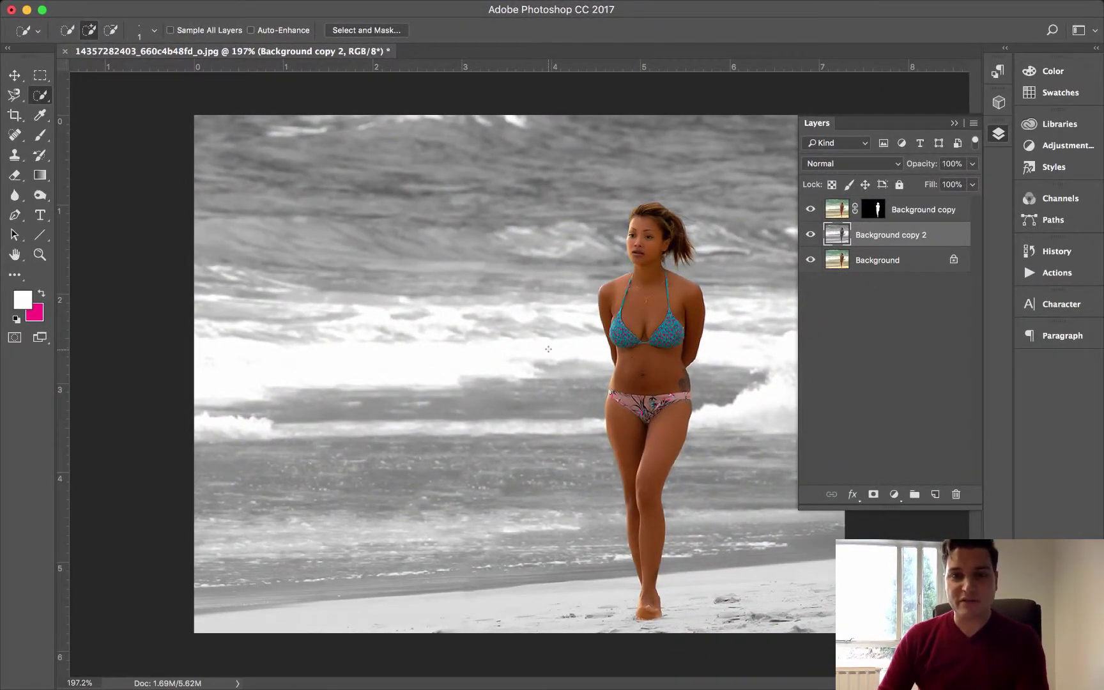
- Set Background copy 2's blend mode to Overlay after briefly trying Darken
scroll(548, 349, down, 2)
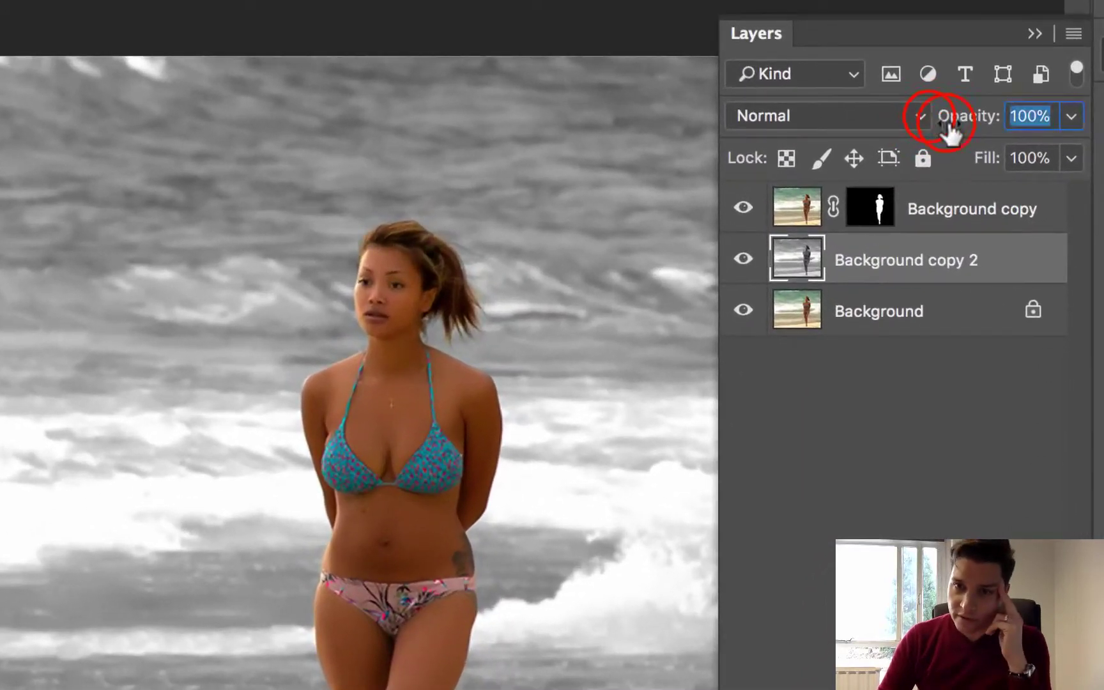
click(897, 163)
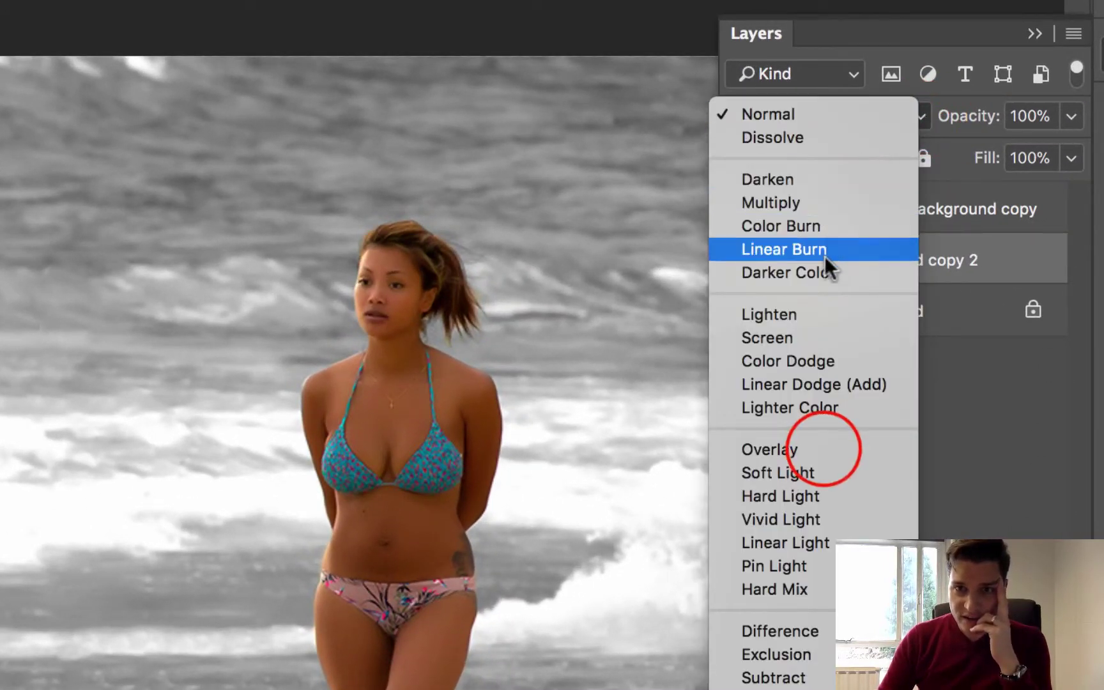
click(823, 449)
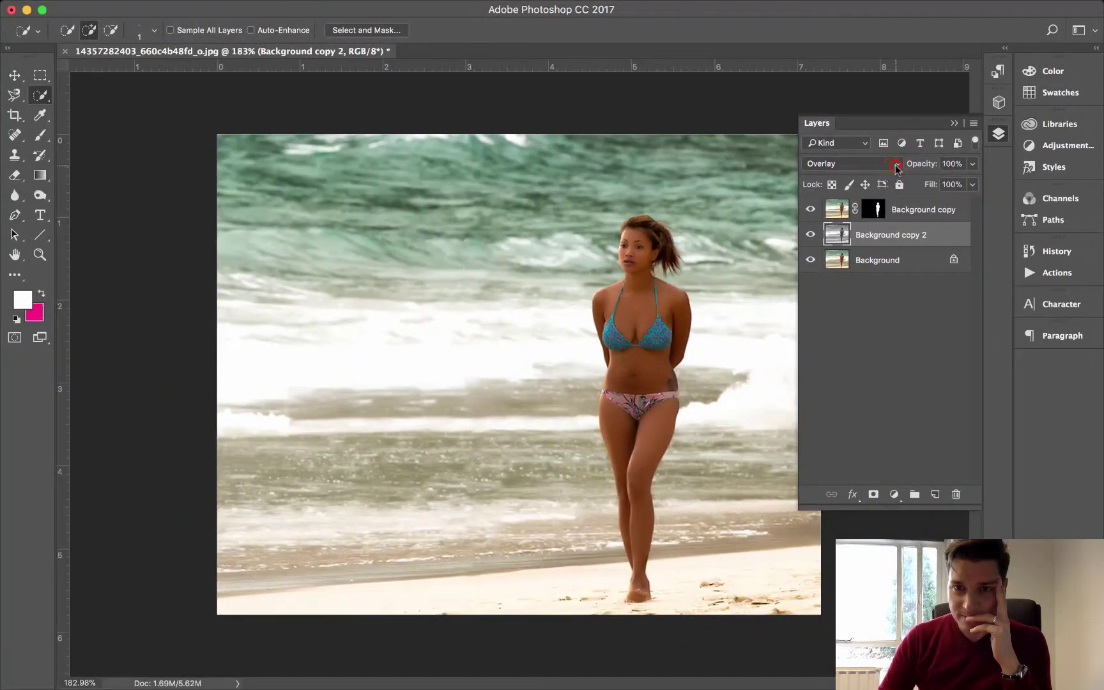
click(921, 116)
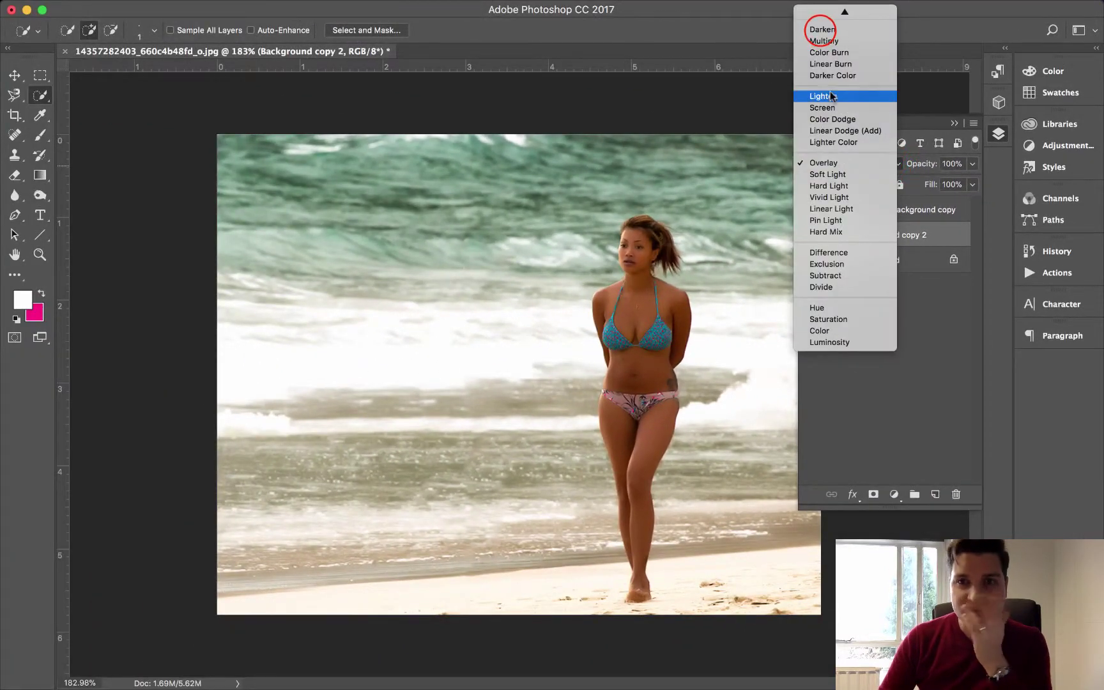
click(823, 30)
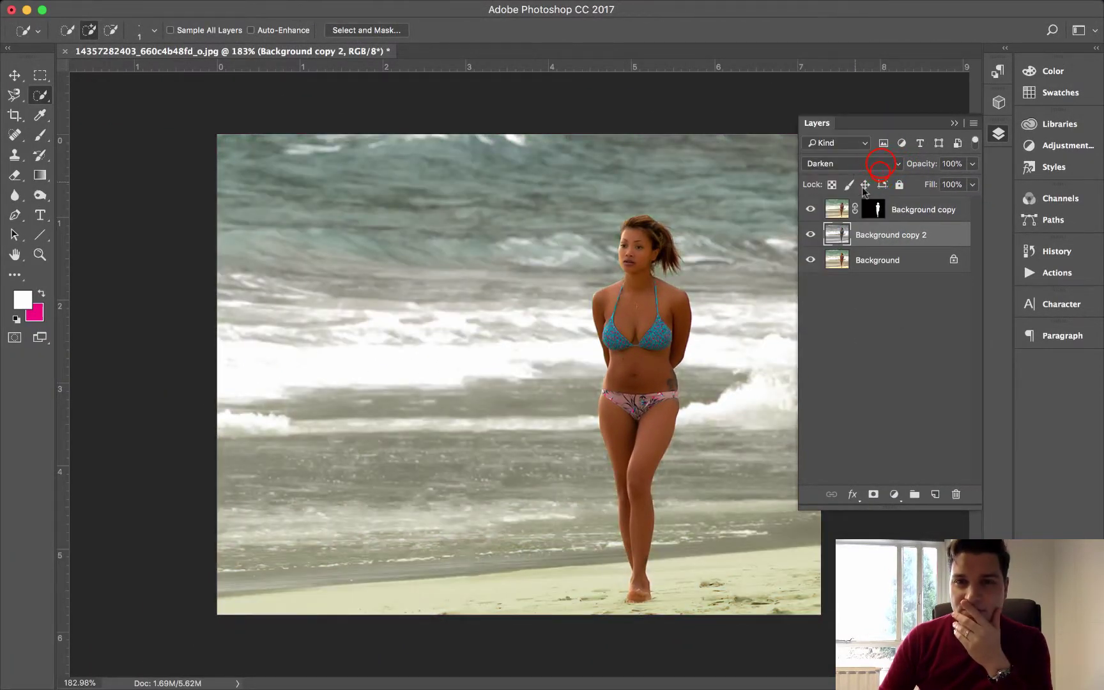
click(881, 166)
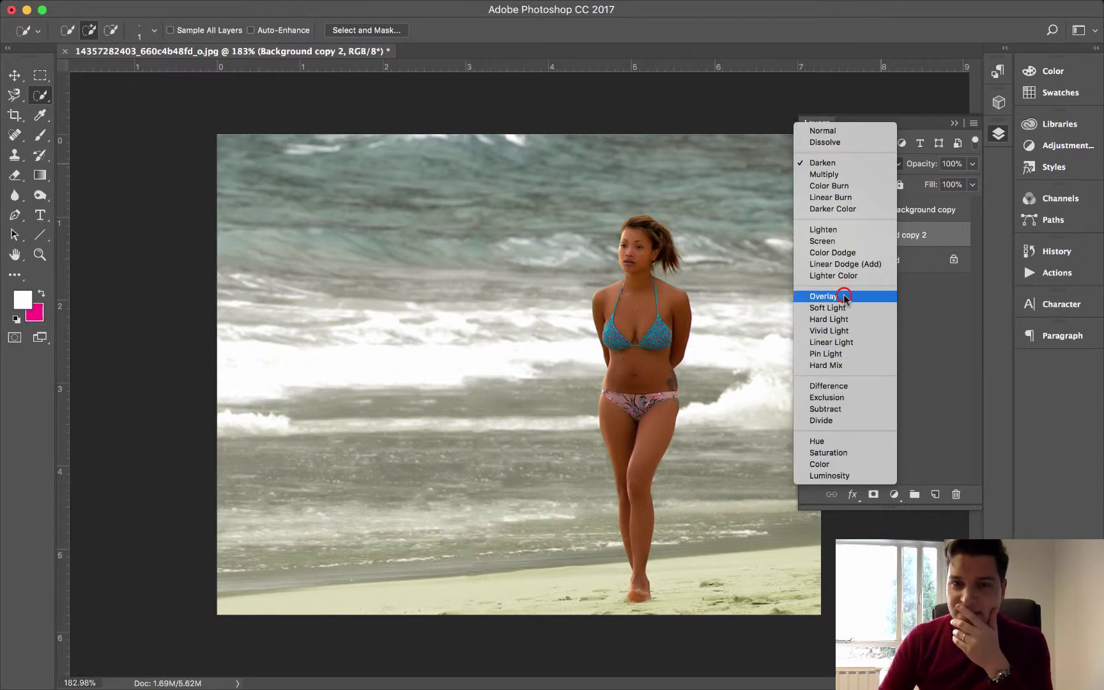
click(823, 219)
- Lower Background copy 2's opacity to 60% and toggle its visibility to compare
click(972, 163)
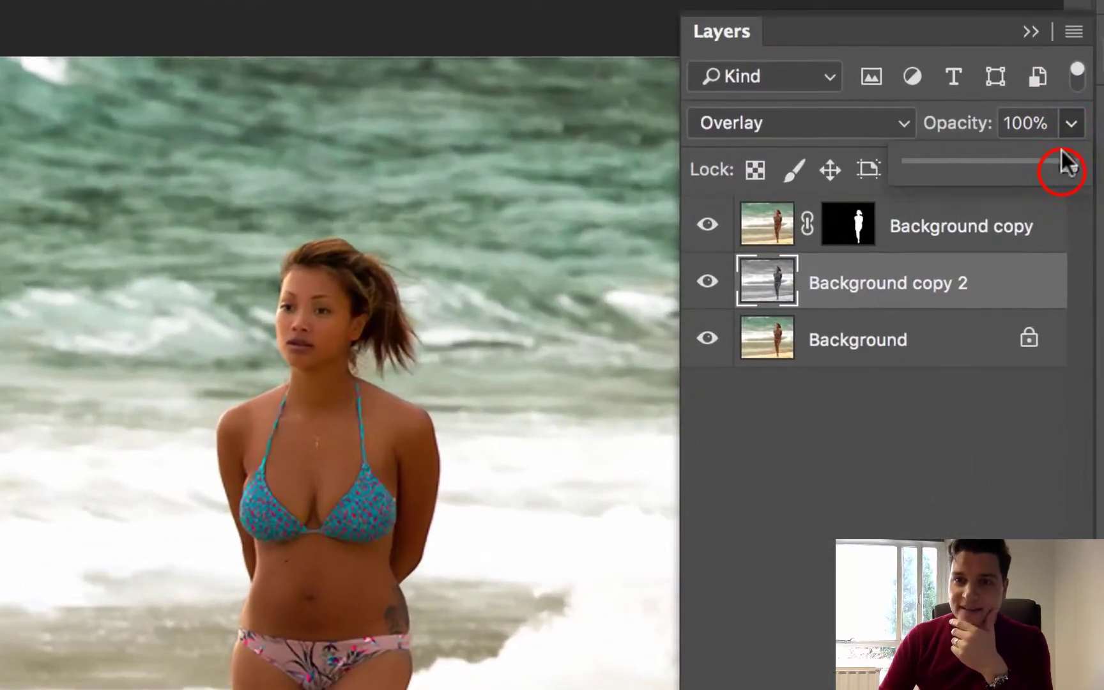
drag(967, 181, 962, 185)
drag(1047, 168, 1003, 160)
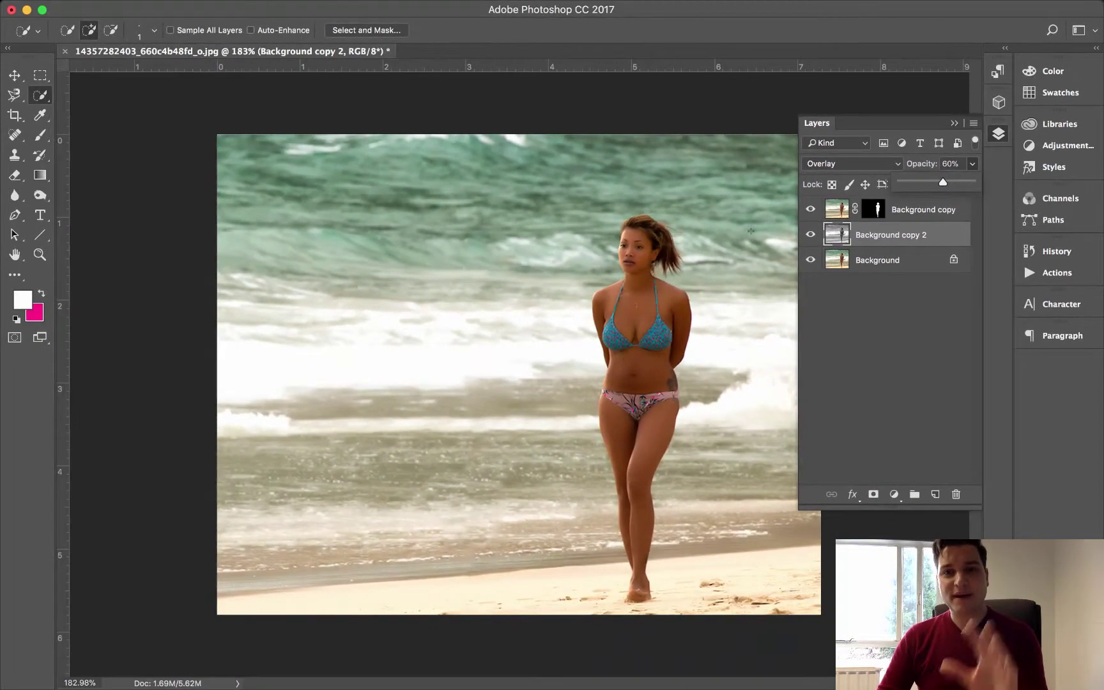
click(810, 235)
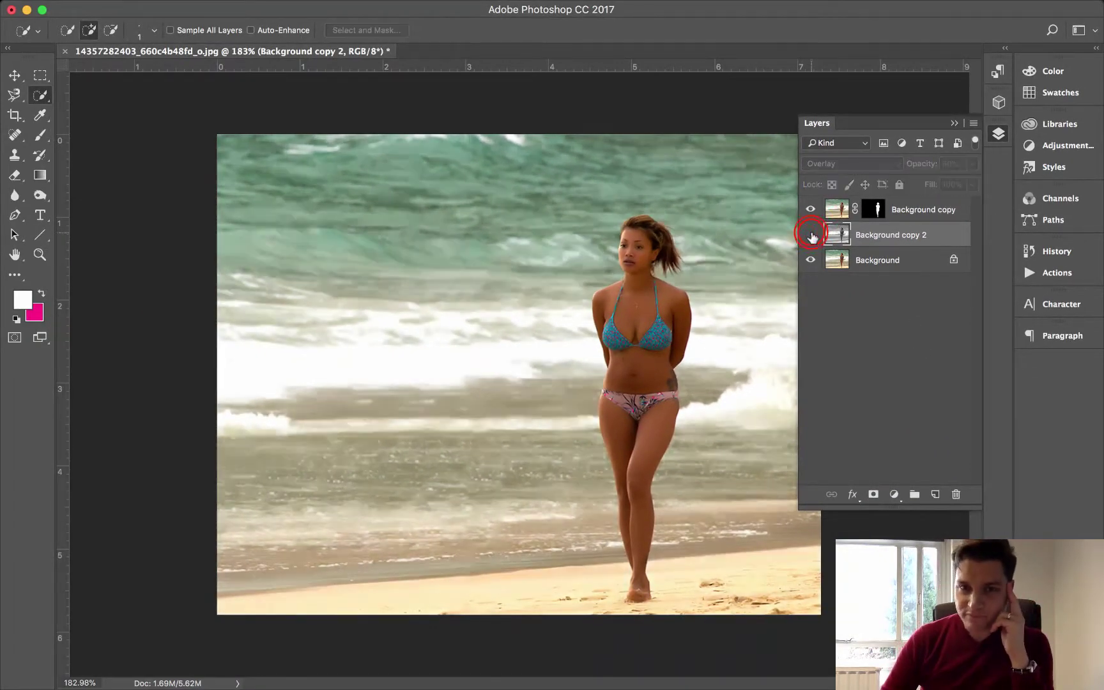
click(811, 235)
click(810, 235)
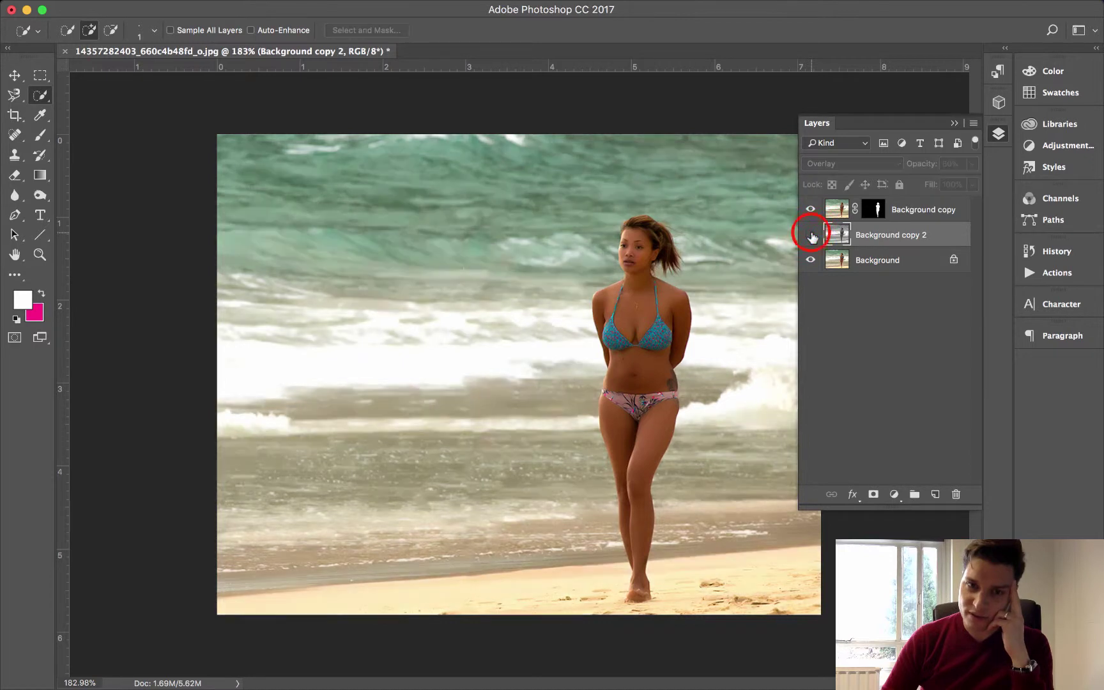
click(811, 235)
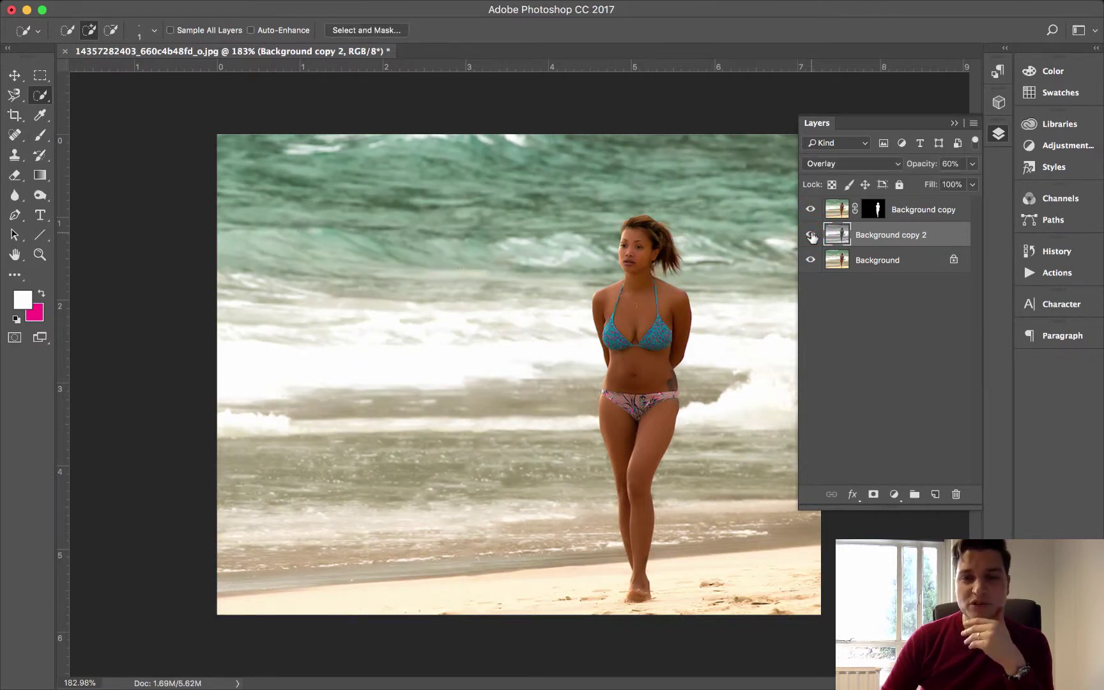
- Delete Background copy 2, add a new Layer 1, and fill it with magenta e6007e
click(956, 494)
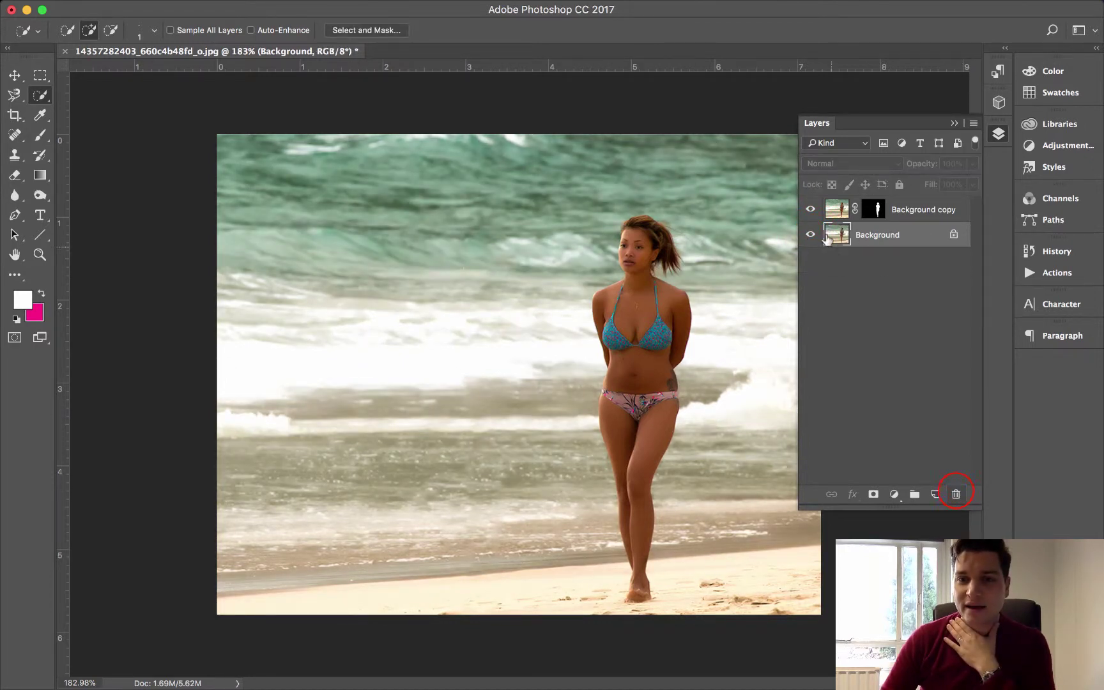
click(934, 495)
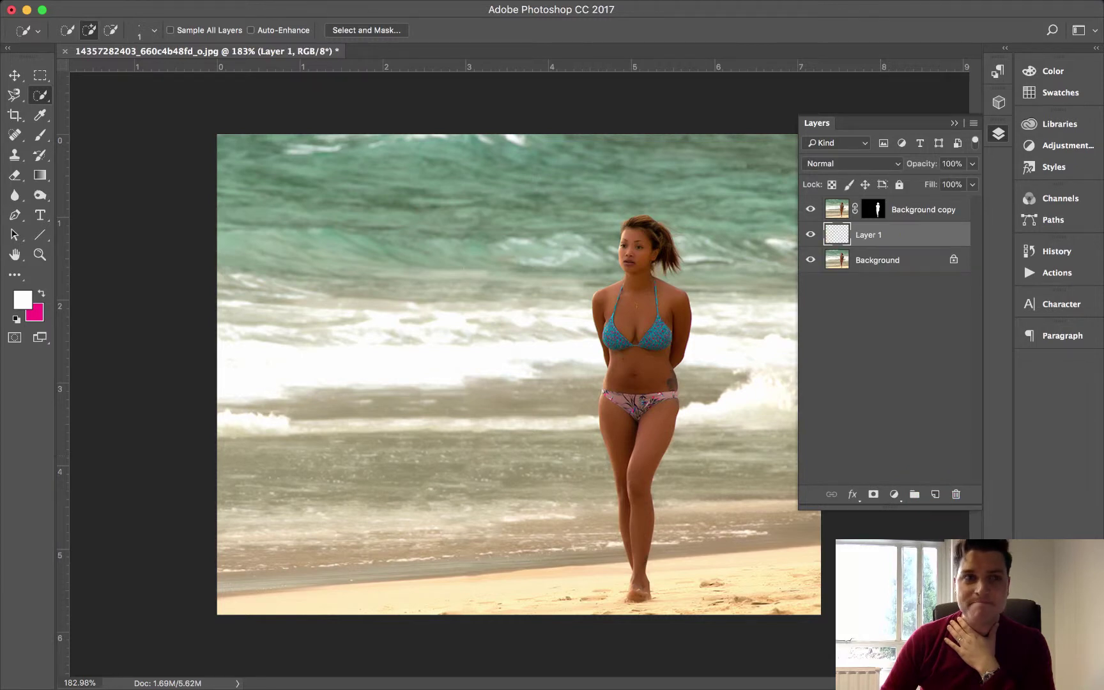
click(210, 9)
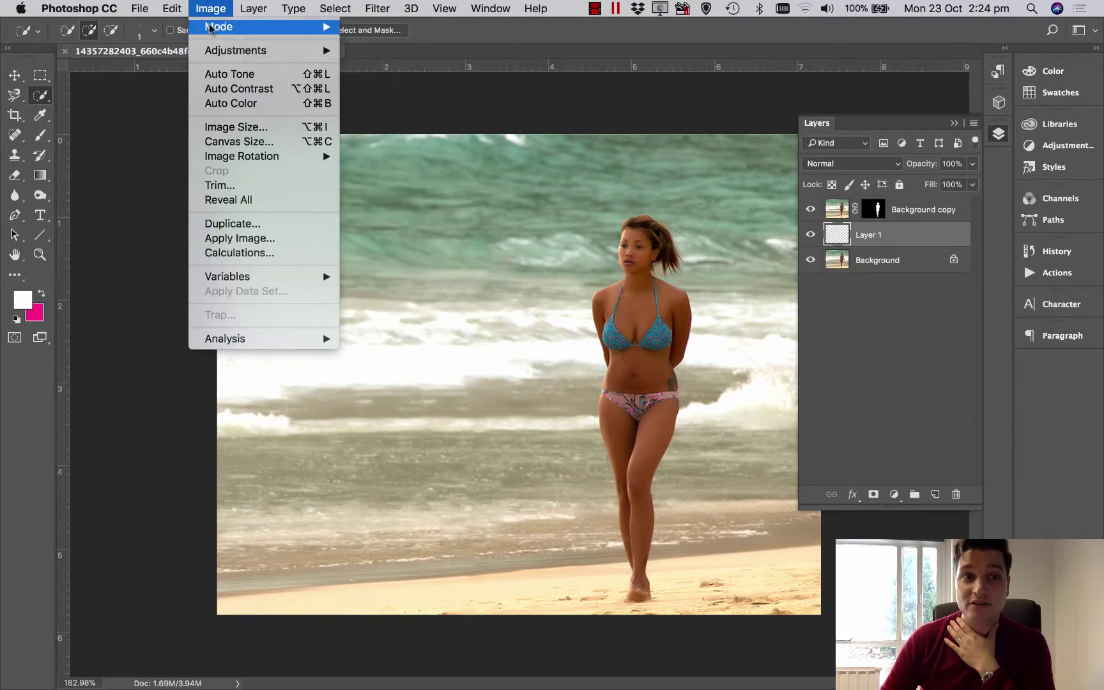
mouse_move(172, 9)
click(183, 253)
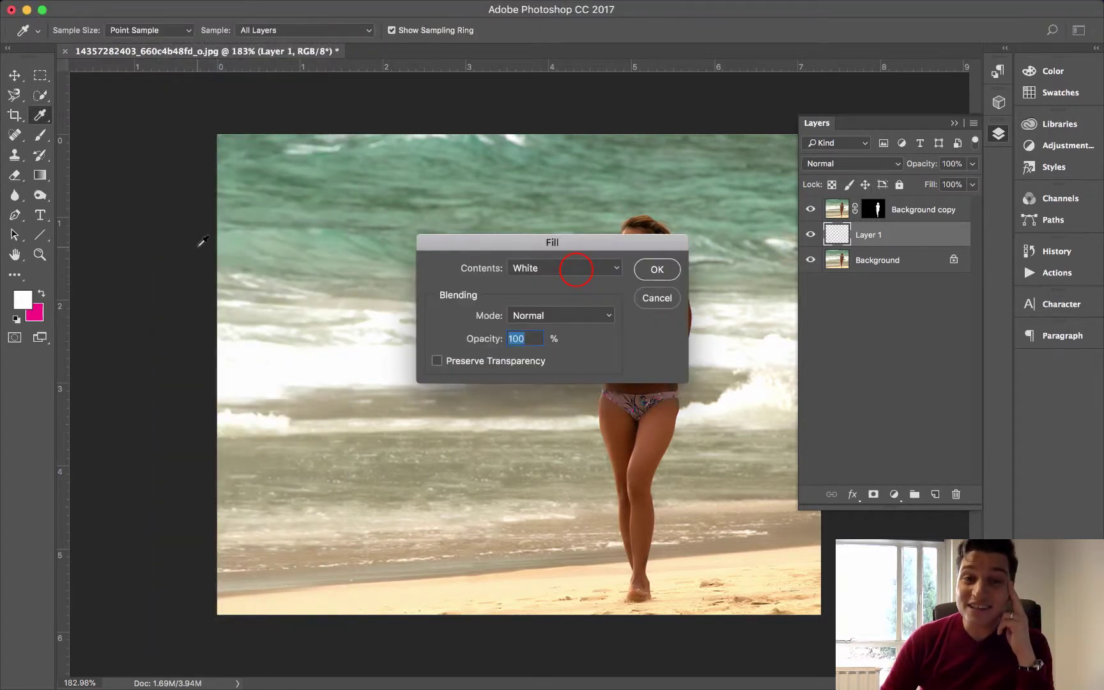
click(574, 269)
click(571, 170)
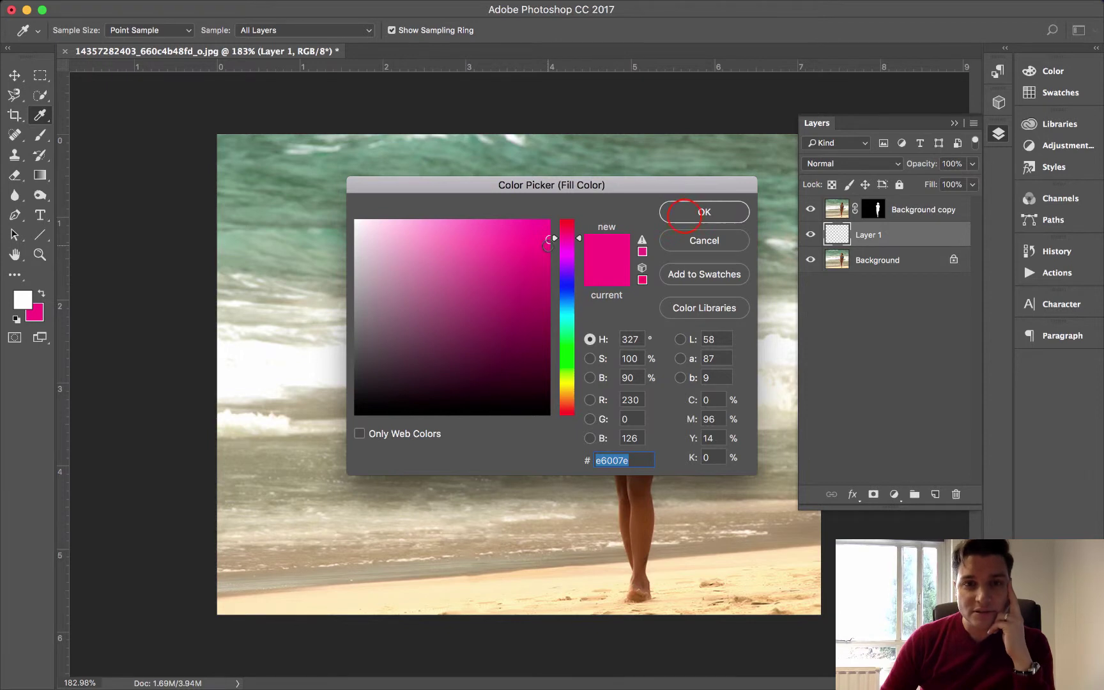
click(684, 216)
click(653, 268)
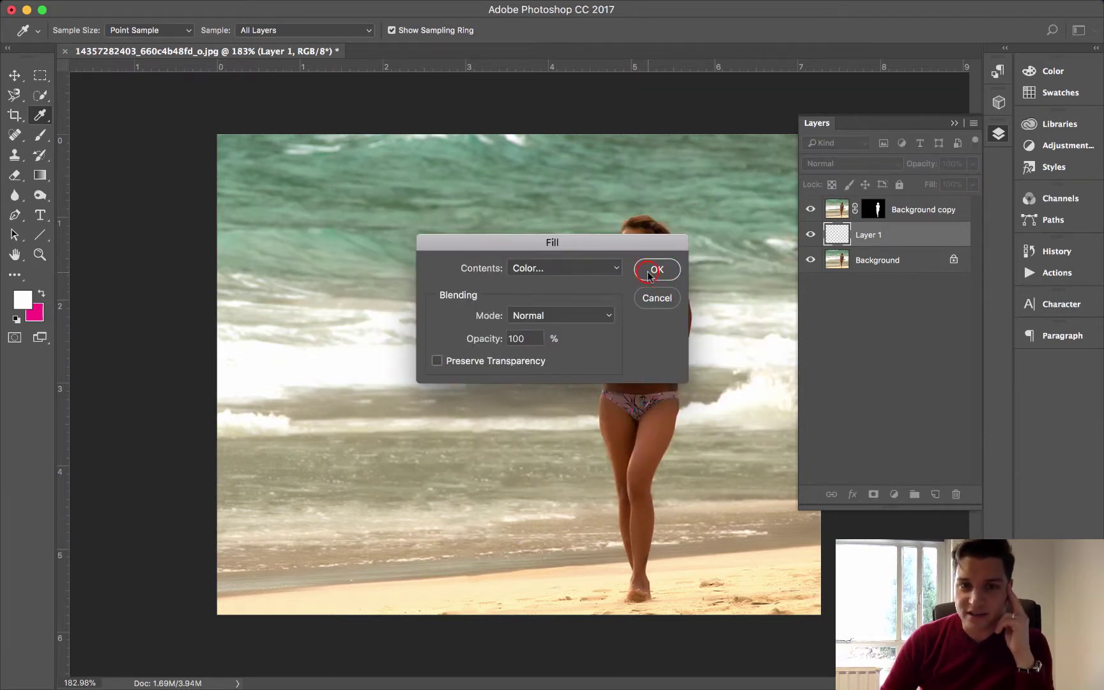
- Preview magenta Layer 1 as a low-opacity Overlay, then delete the layer
key(w)
click(822, 164)
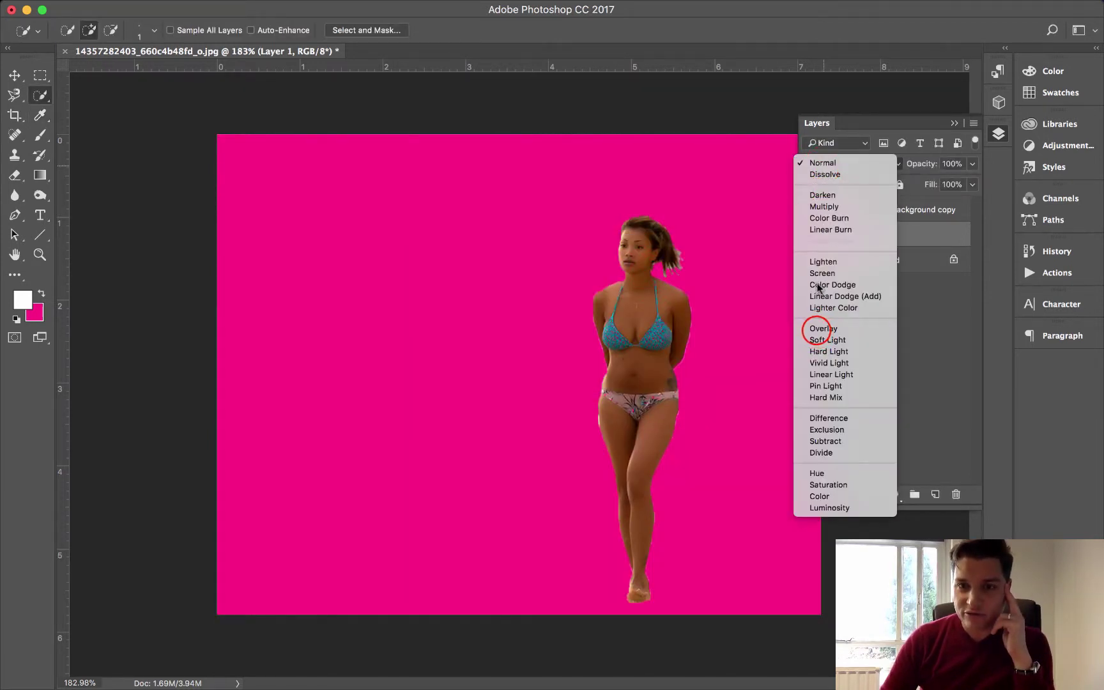
click(816, 320)
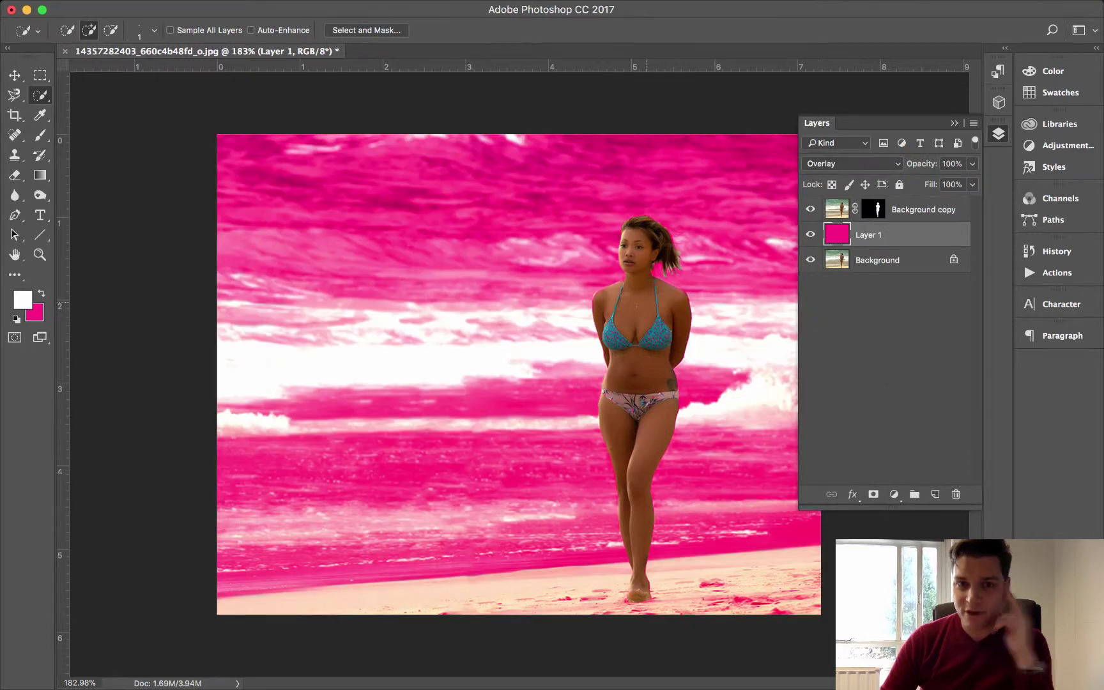
click(972, 164)
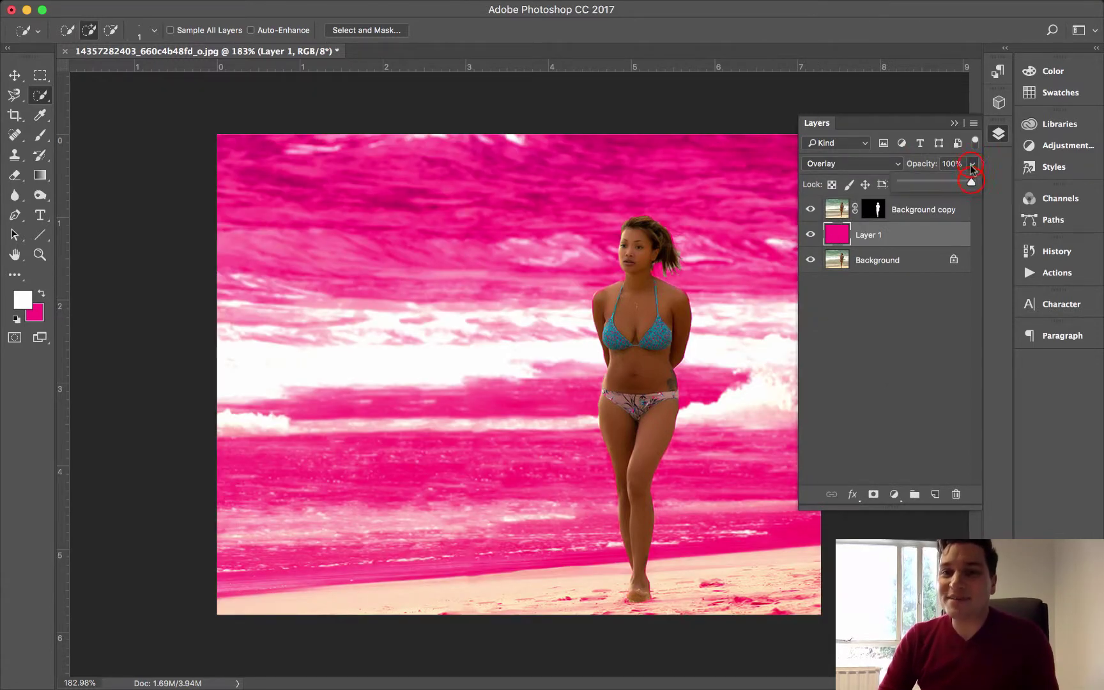
drag(969, 183, 910, 184)
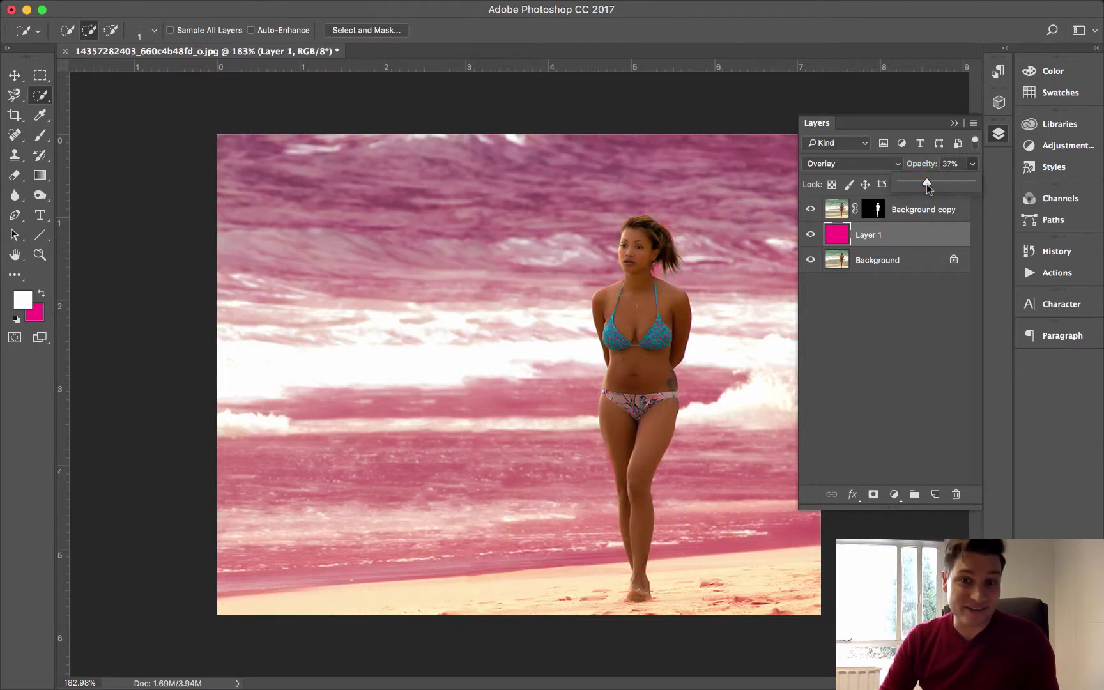
click(961, 490)
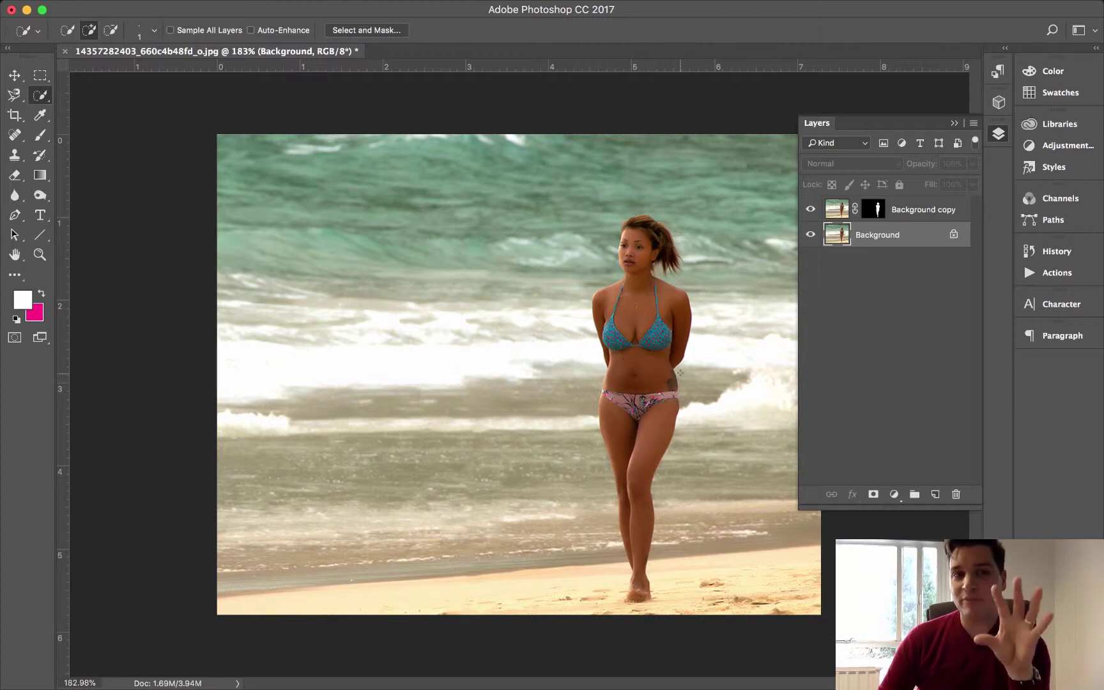
- Apply Sharpen More to the masked Background copy layer, comparing with undo and redo
click(830, 214)
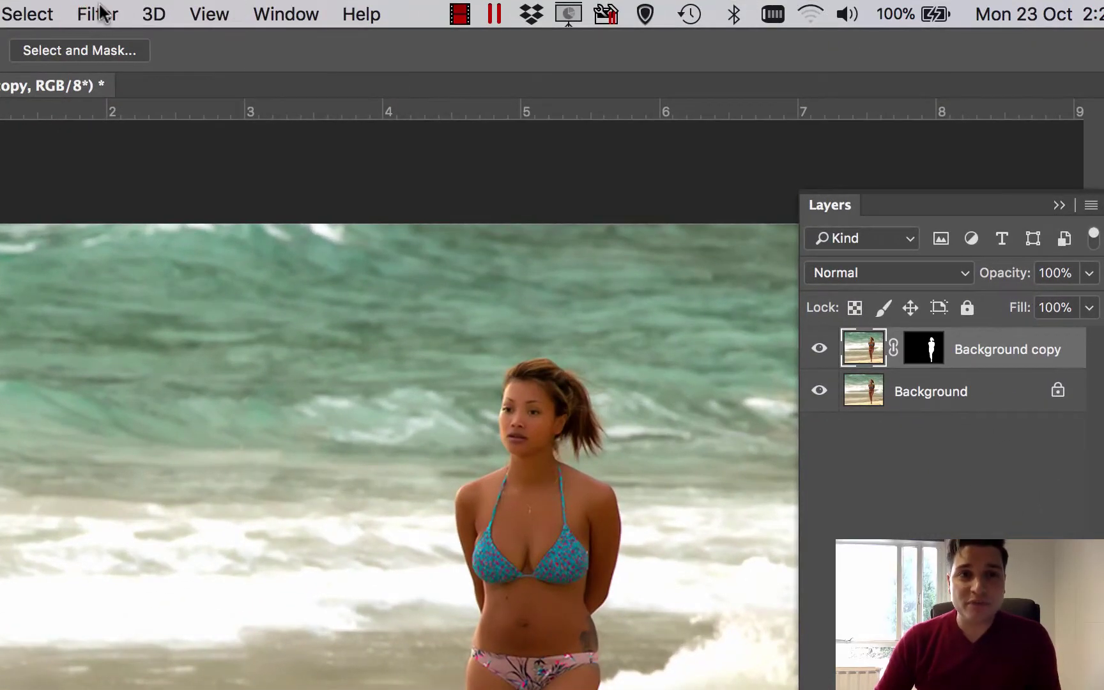
click(99, 14)
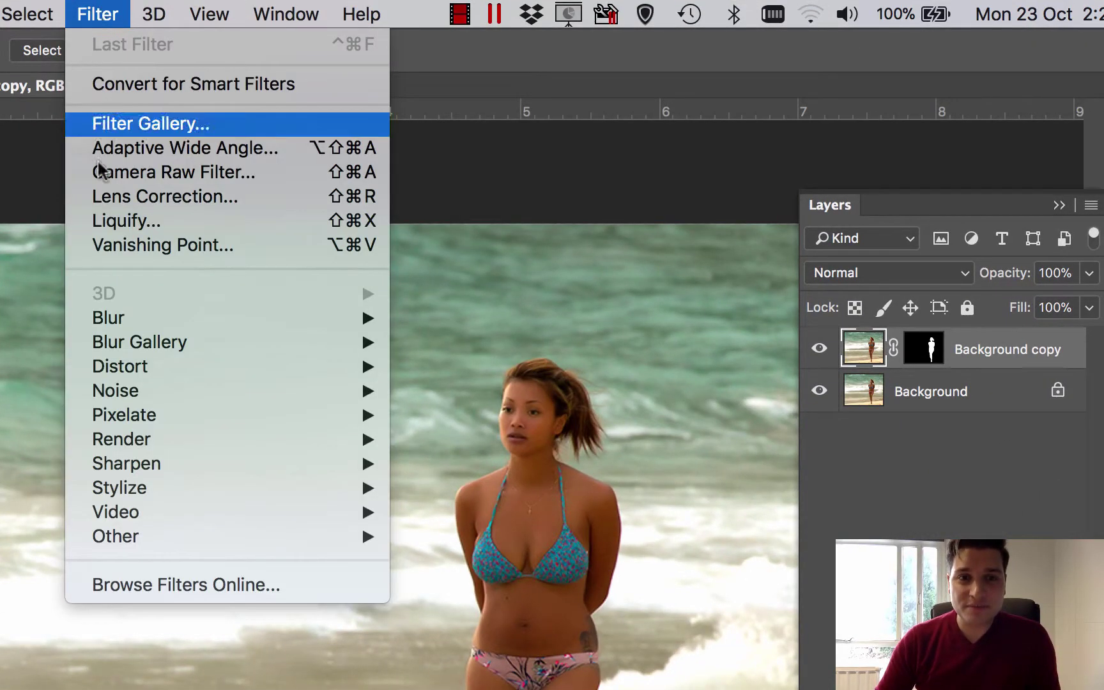
mouse_move(198, 466)
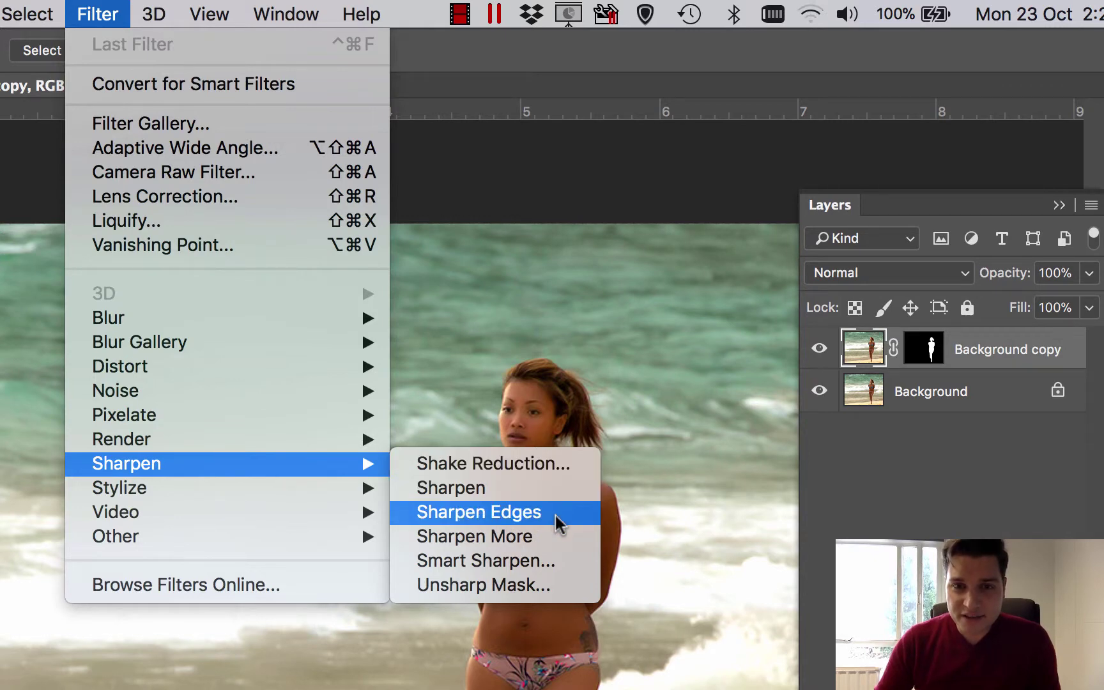
click(551, 540)
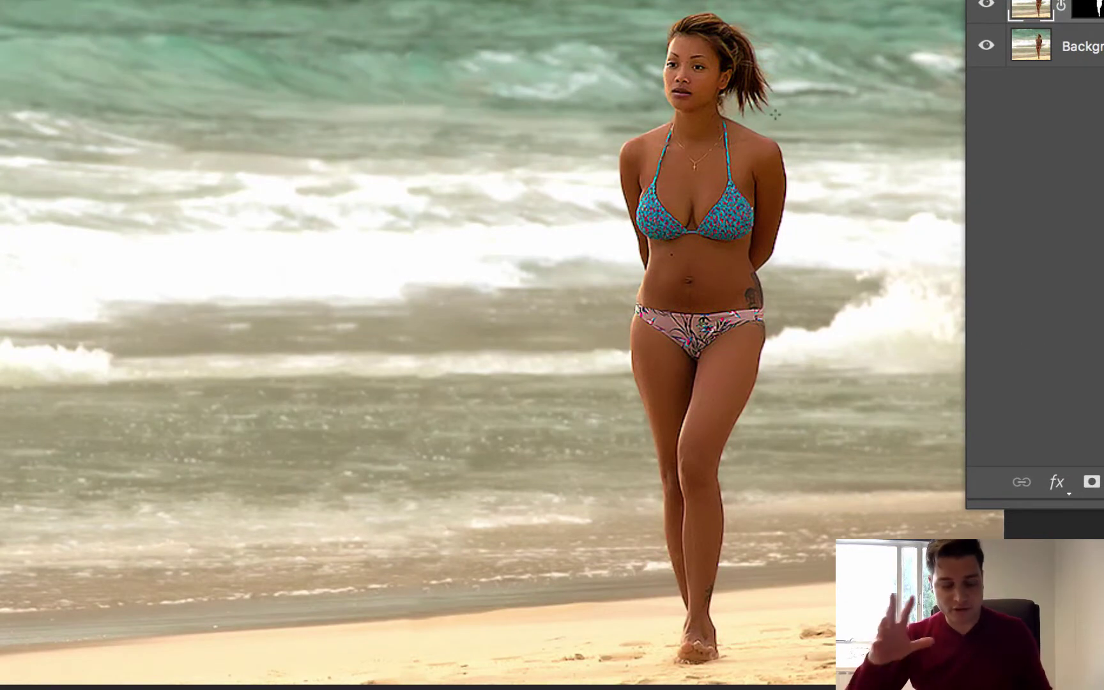
key(super+z)
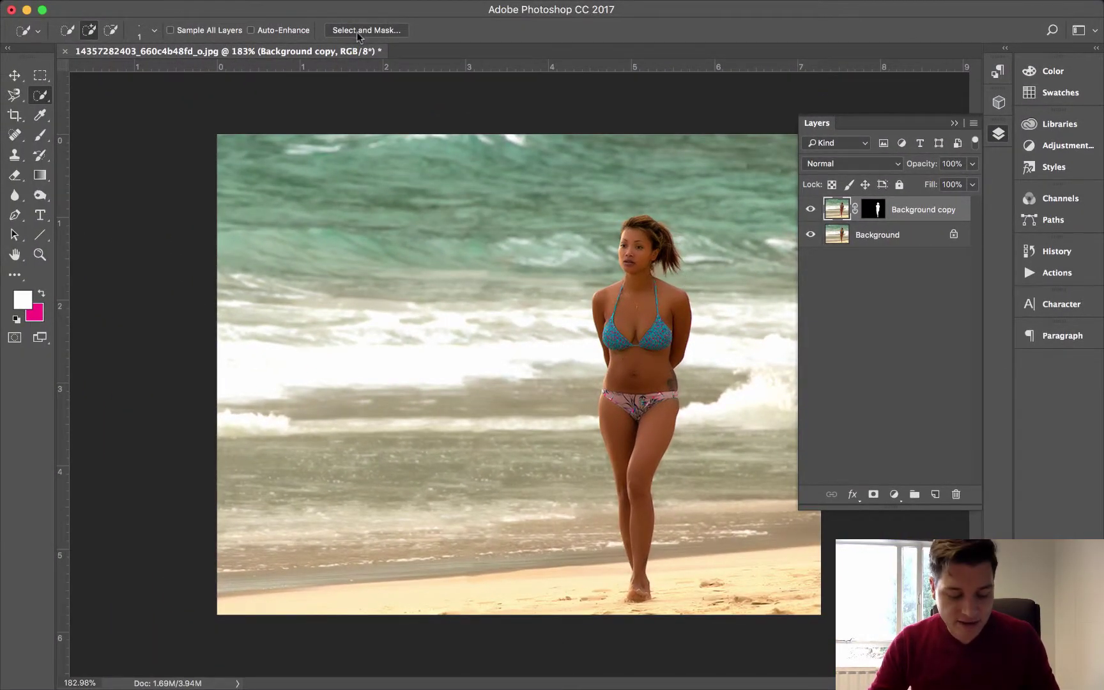
key(shift+super+z)
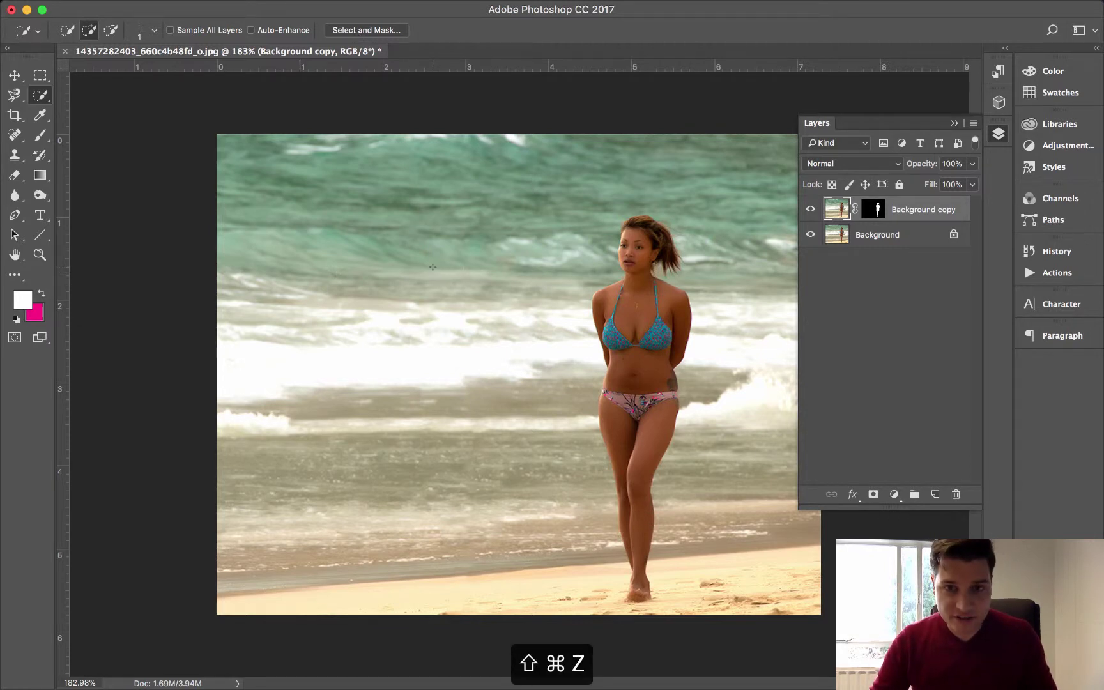
- Apply Sharpen More again, then Sharpen Edges, to the woman's layer
click(335, 8)
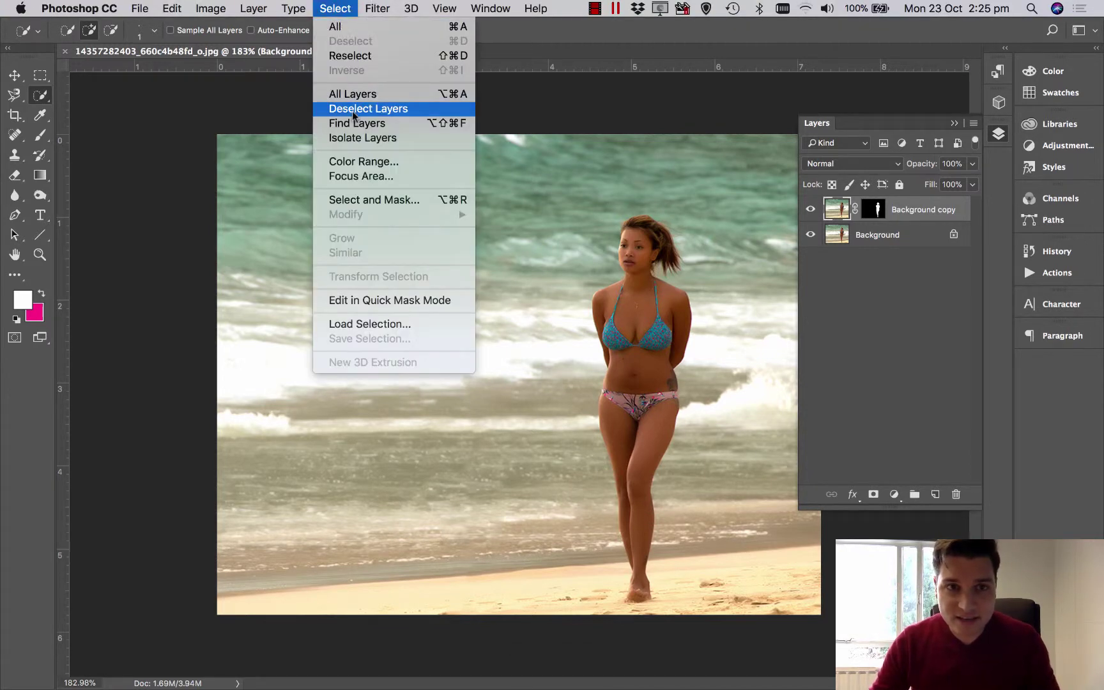
mouse_move(377, 8)
mouse_move(416, 213)
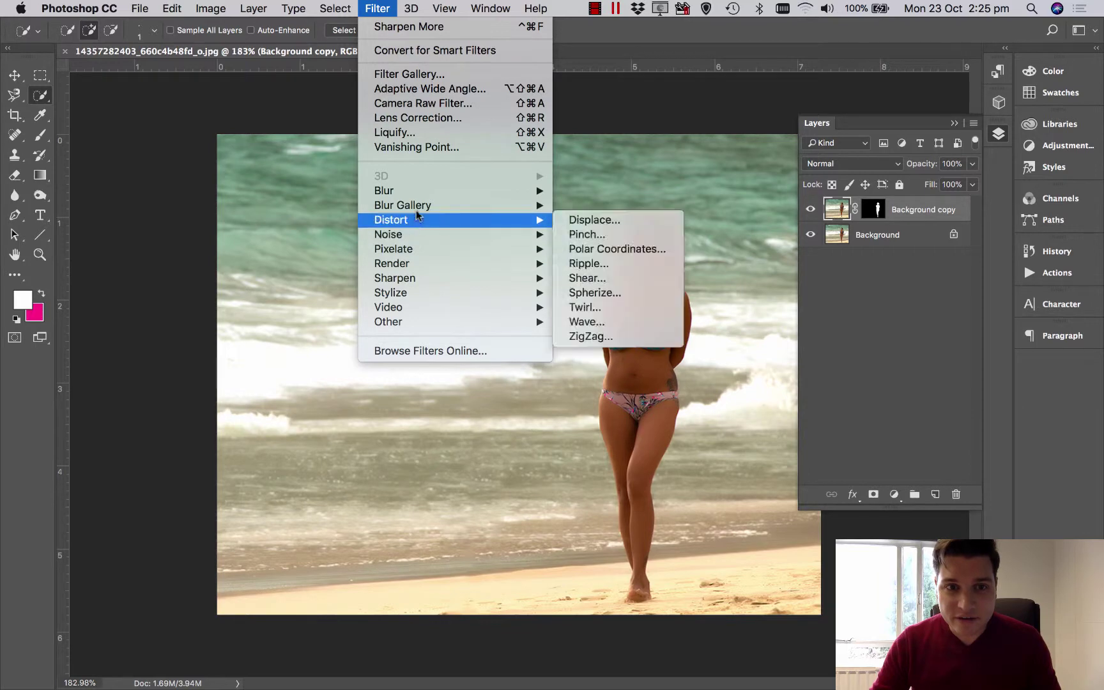
mouse_move(412, 279)
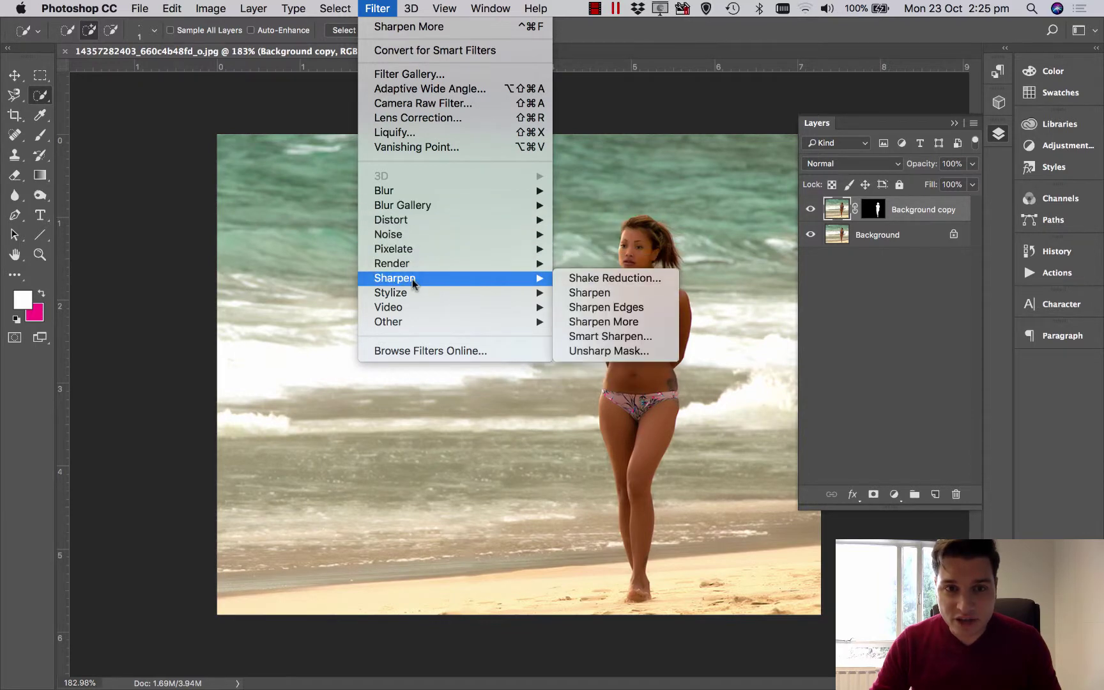
click(651, 322)
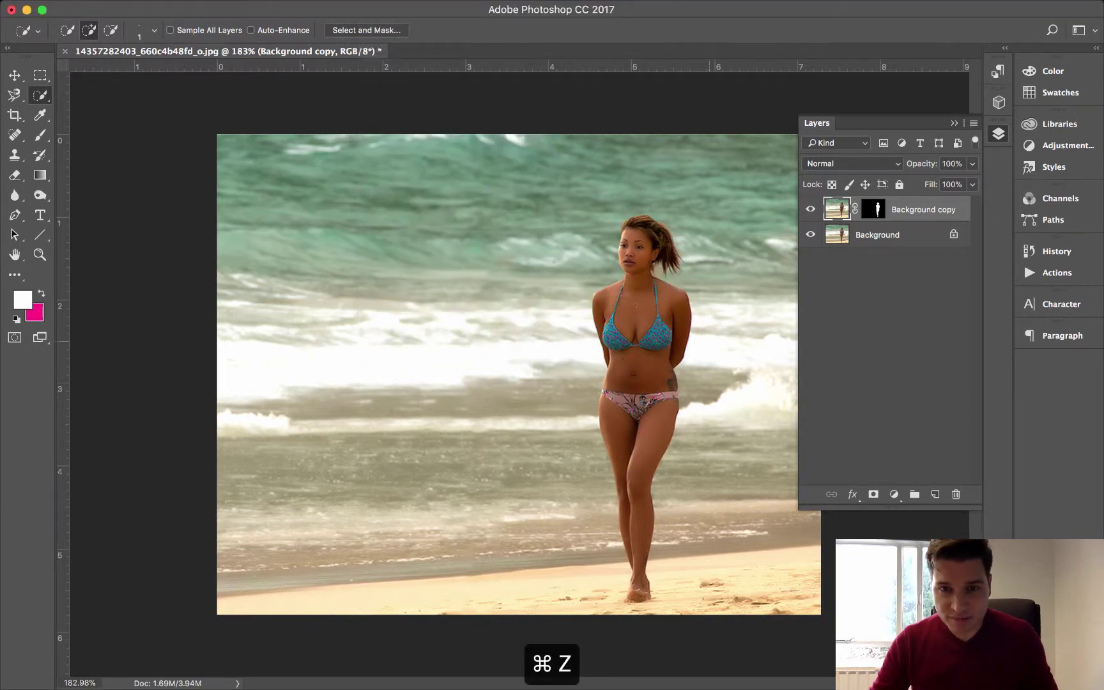
click(375, 8)
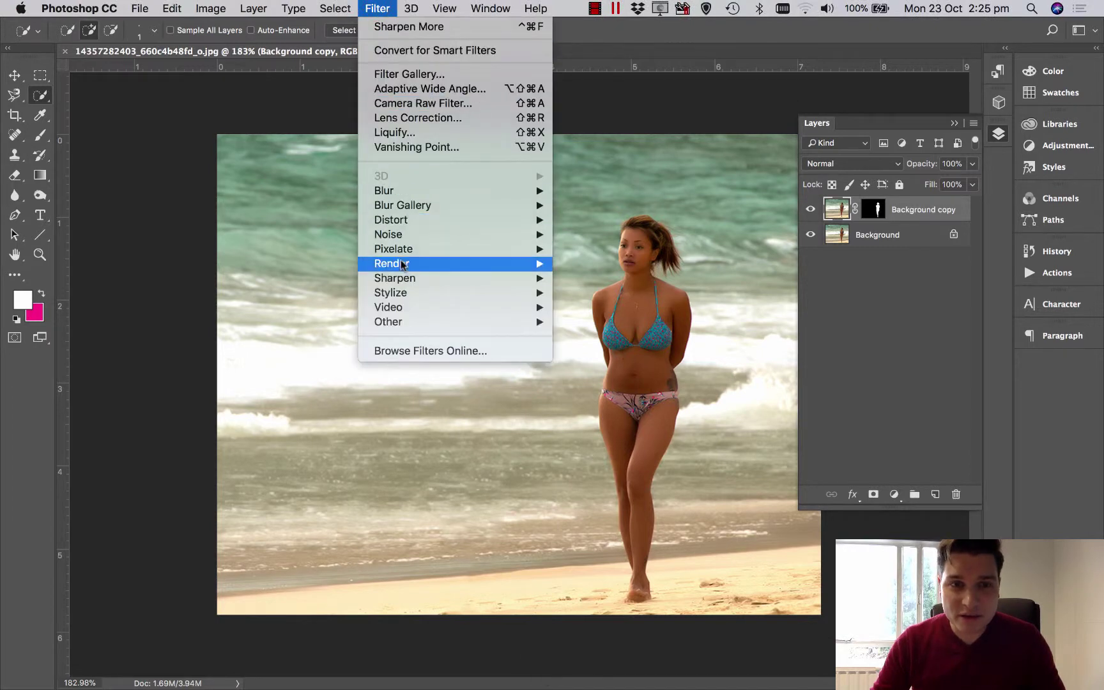
mouse_move(422, 278)
click(610, 308)
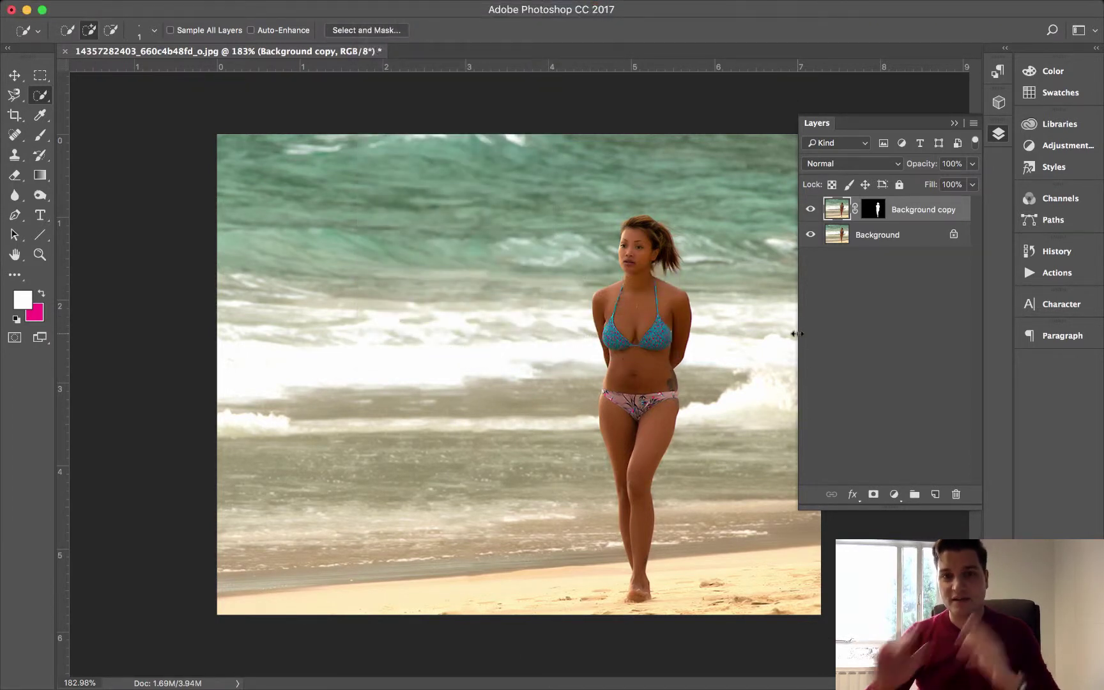
- Add an empty Layer 1 above Background and duplicate Background into Background copy 2
scroll(711, 248, up, 5)
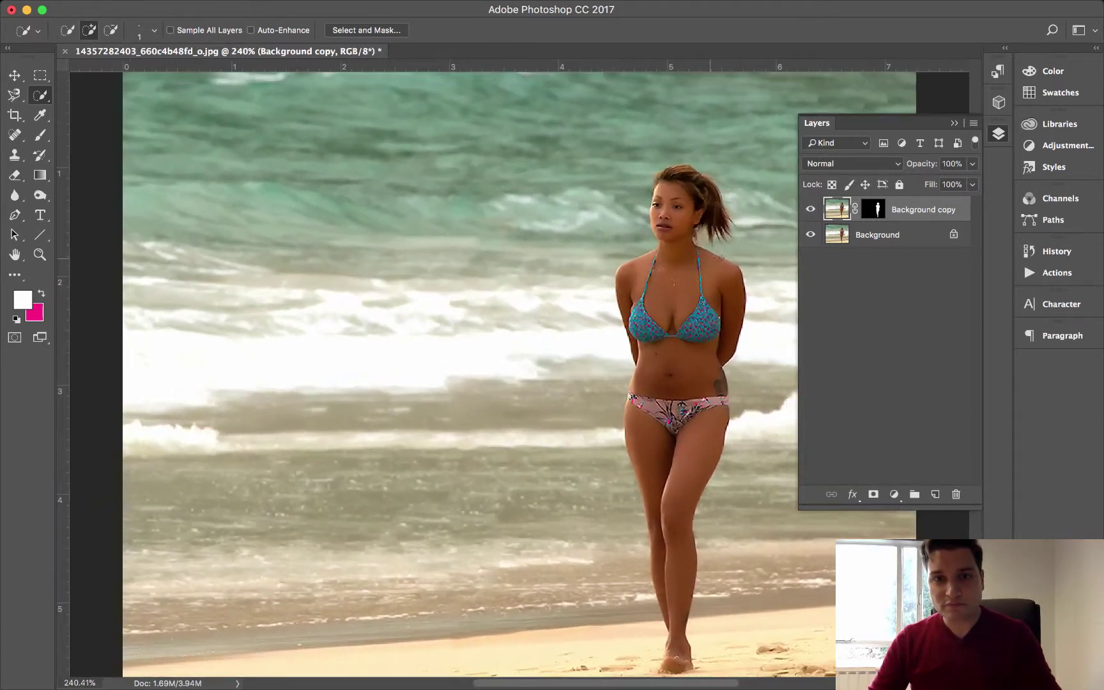
scroll(710, 248, right, 5)
click(861, 241)
click(936, 495)
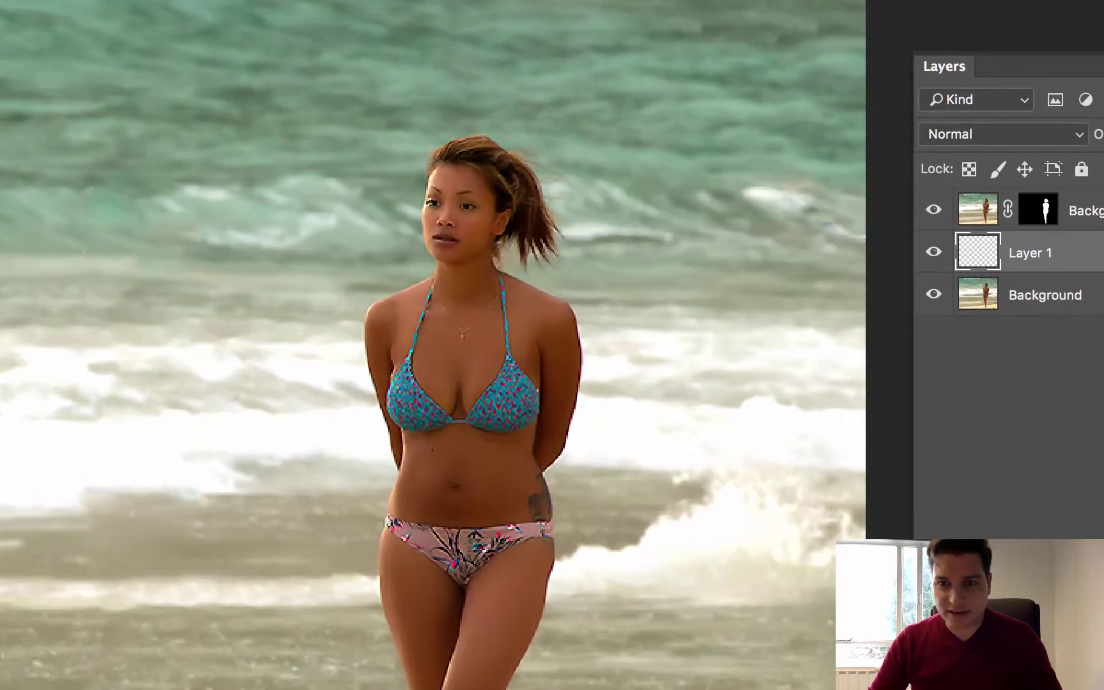
click(843, 259)
key(ctrl+j)
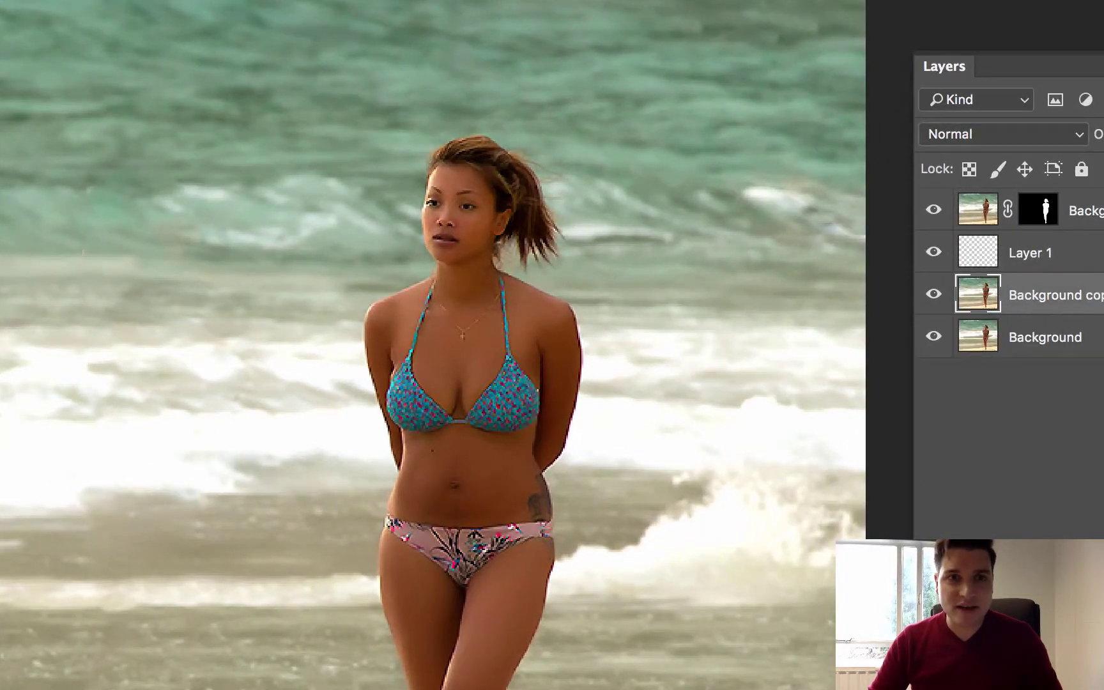
- Apply a Gaussian Blur of about 1.3 px to Background copy 2
click(198, 0)
mouse_move(278, 185)
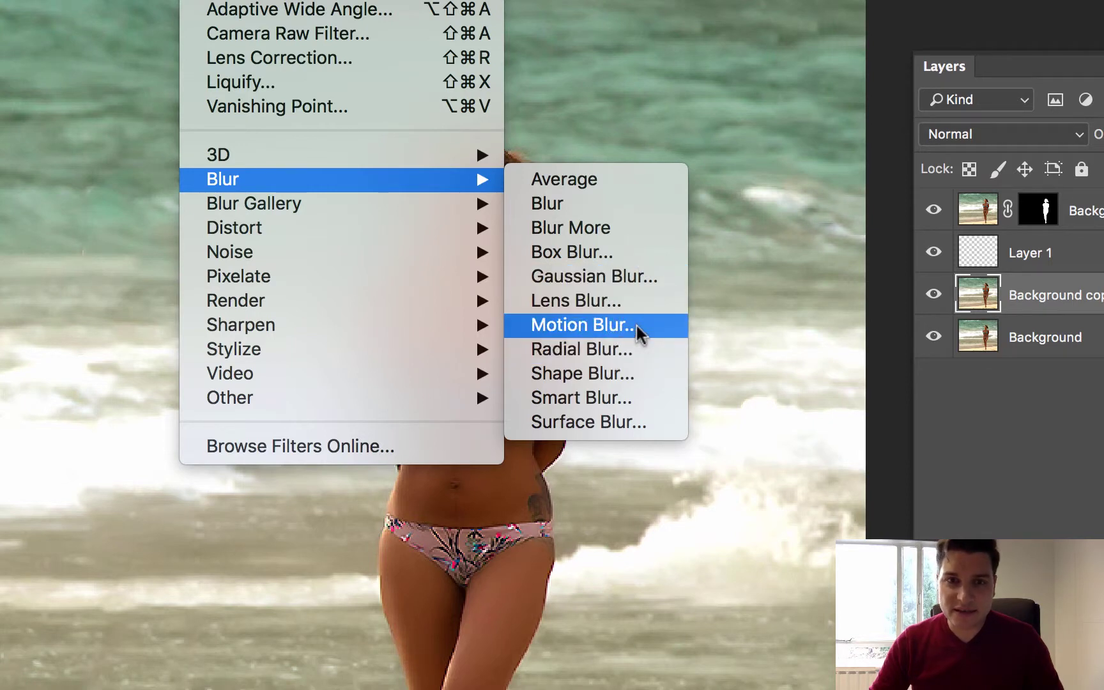
click(636, 279)
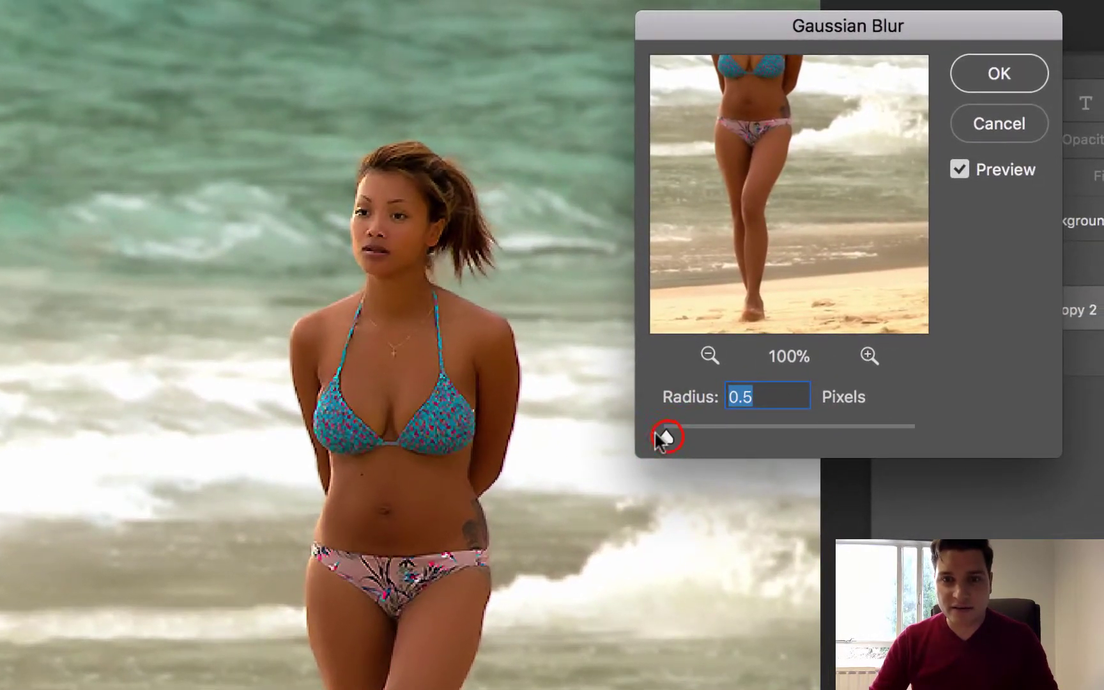
mouse_move(667, 438)
mouse_down()
mouse_move(688, 442)
mouse_move(664, 437)
mouse_up()
click(984, 76)
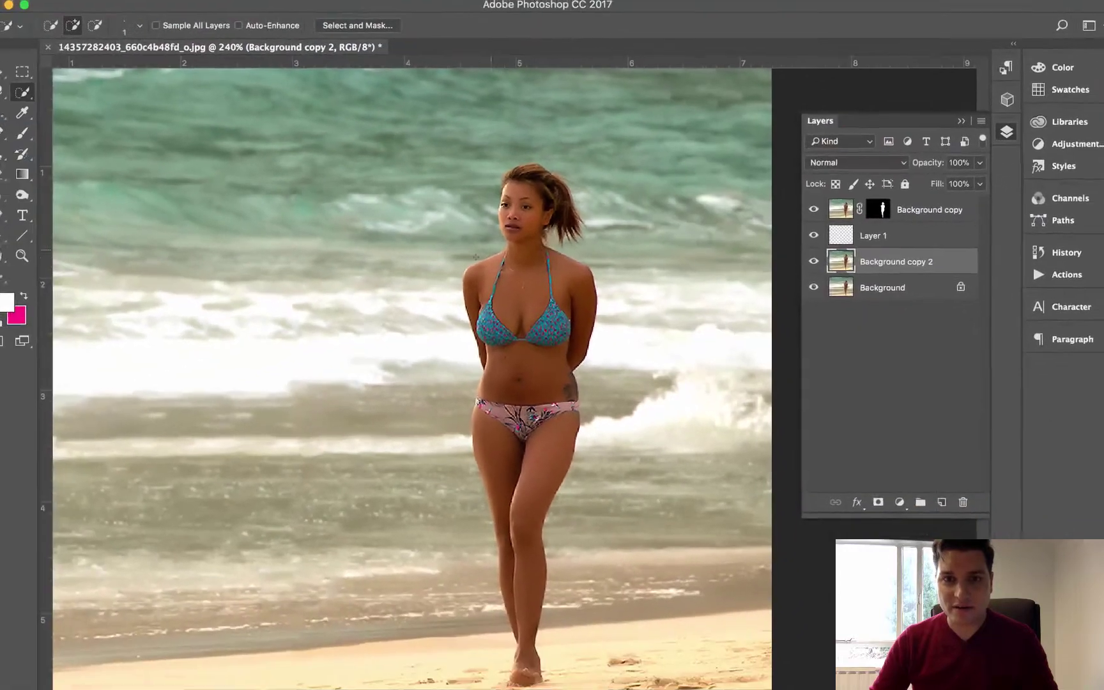
scroll(518, 374, down, 3)
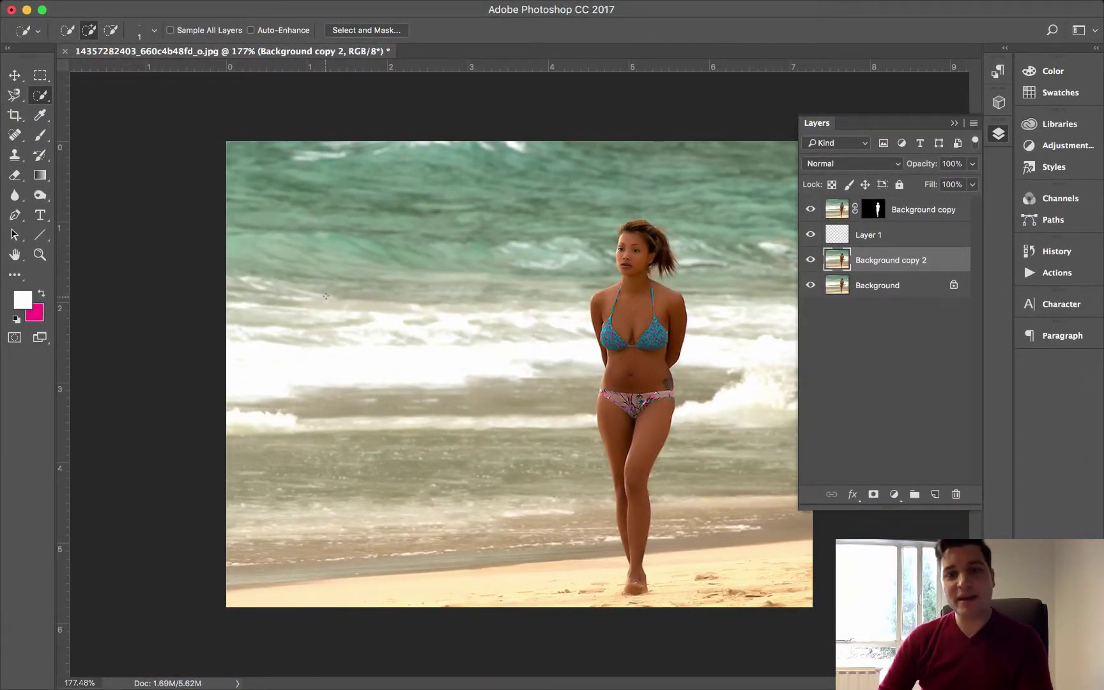
click(954, 122)
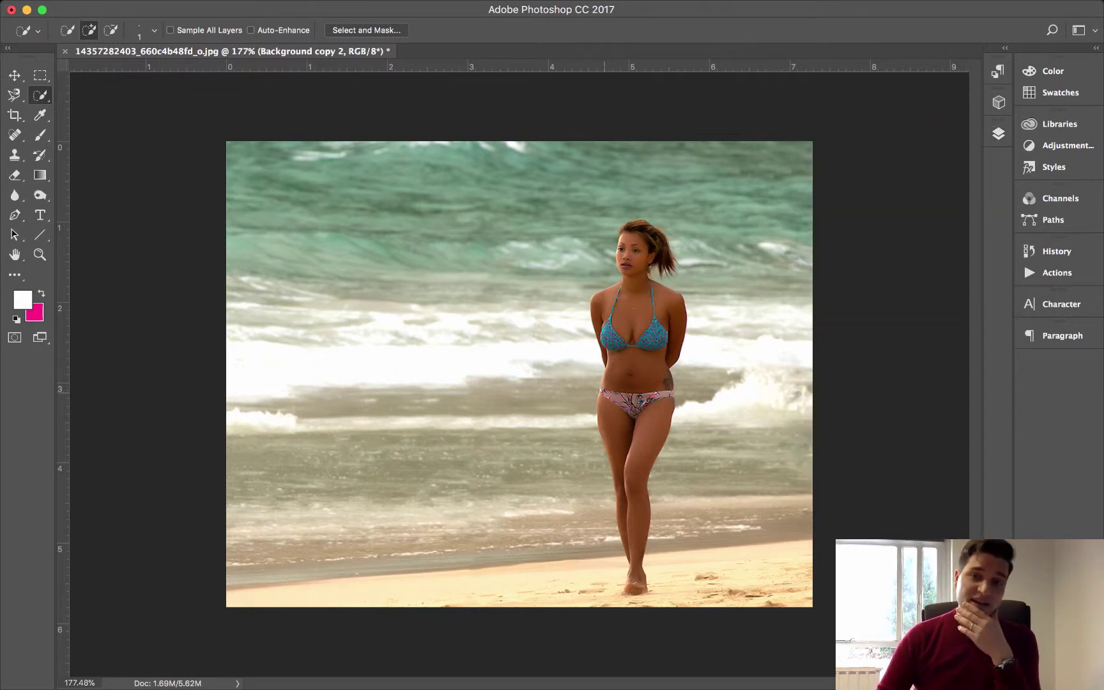
click(16, 76)
drag(648, 332, 482, 323)
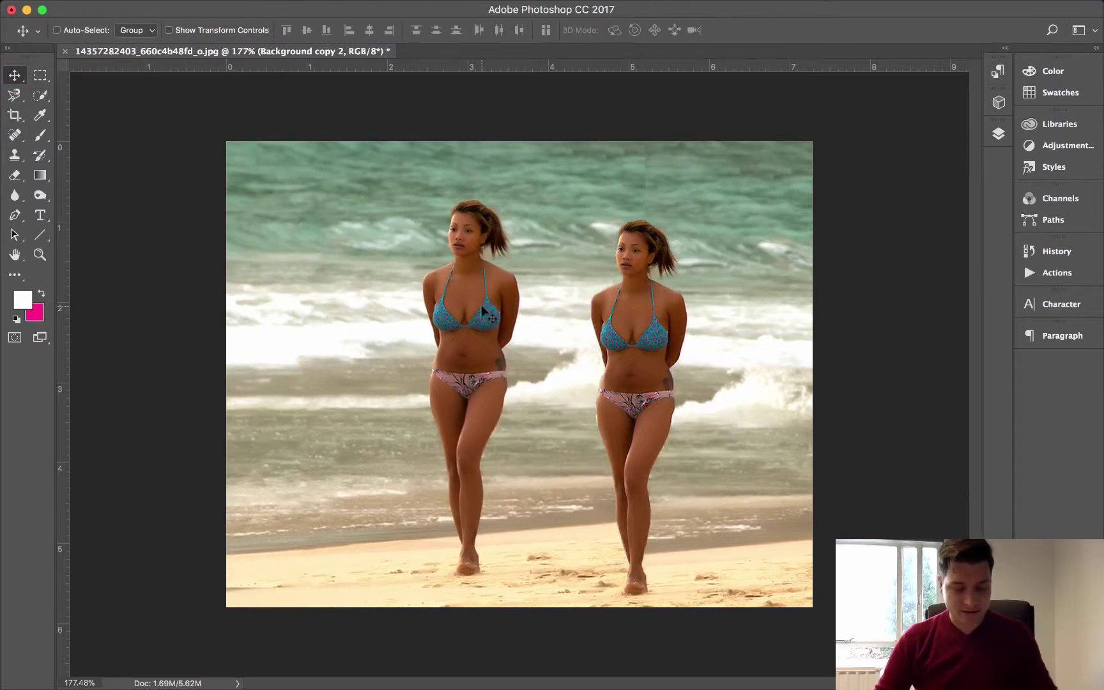
key(super+z)
click(998, 134)
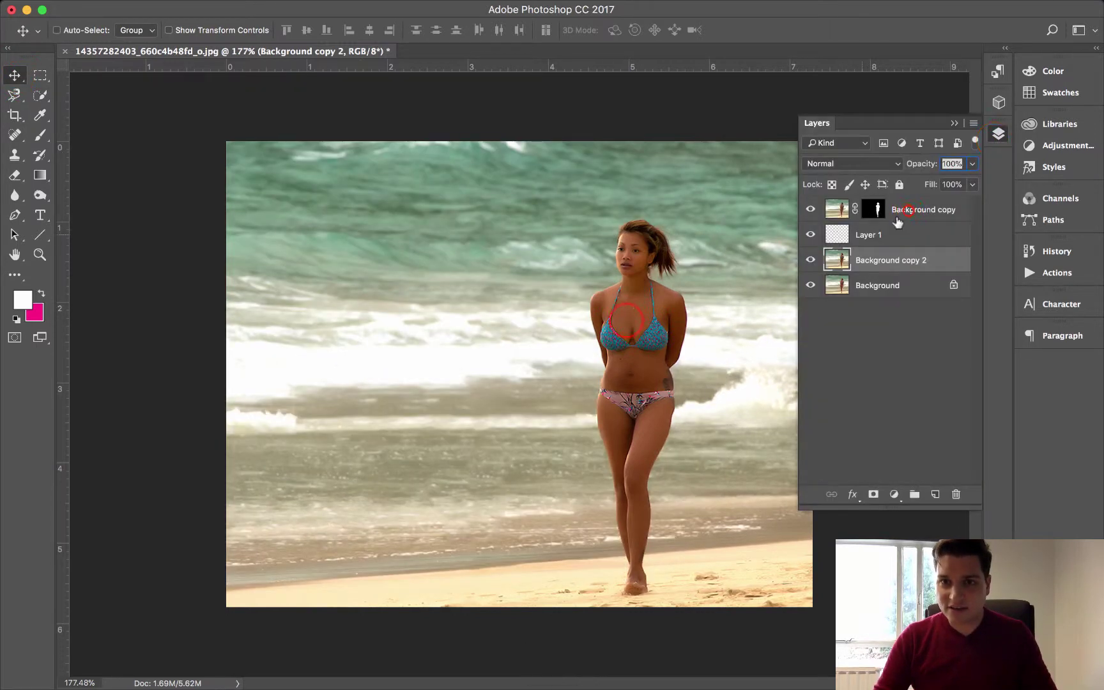
click(907, 211)
drag(626, 319, 729, 313)
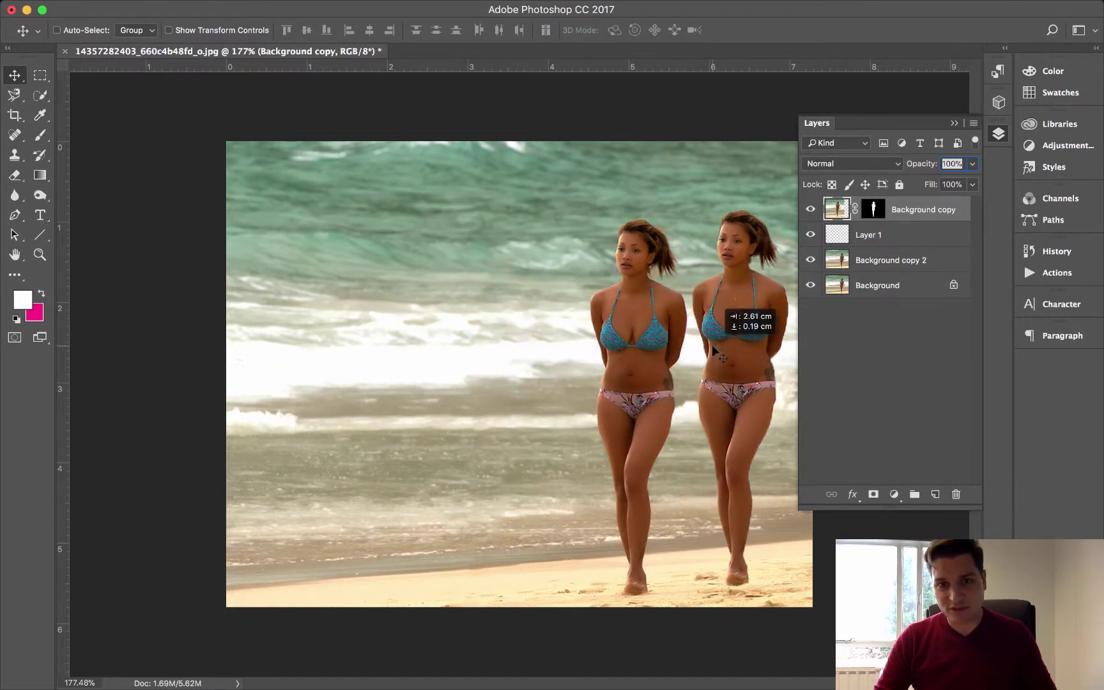
key(super+z)
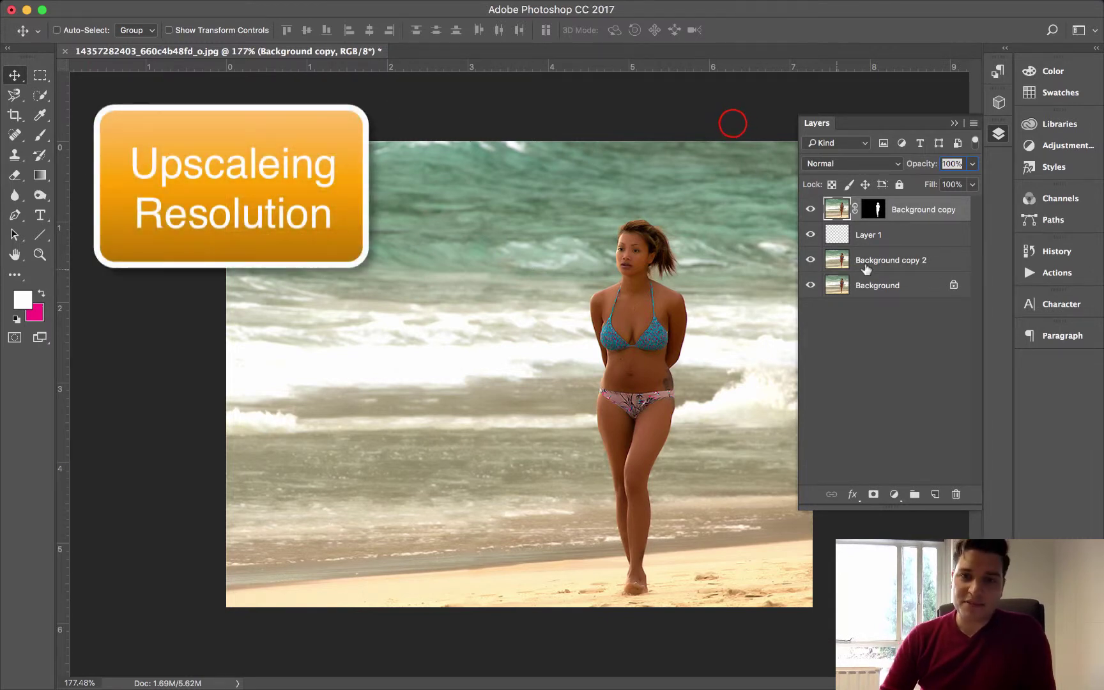
- Collapse the Layers panel and open the Image Size dialog from the Image menu
click(953, 122)
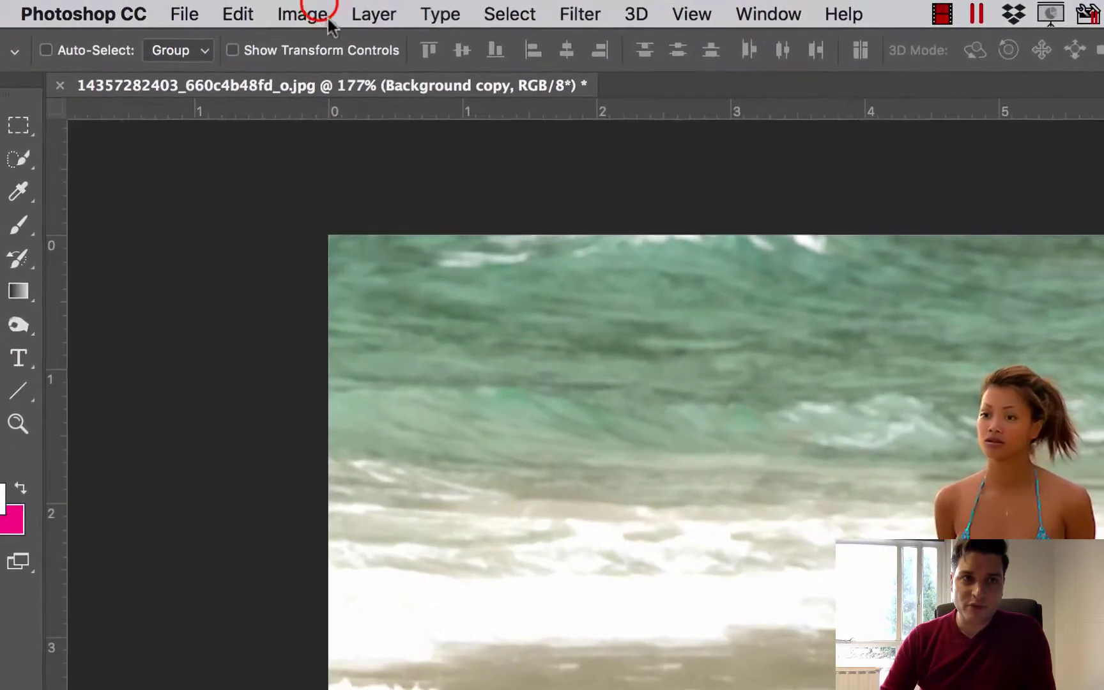
click(210, 8)
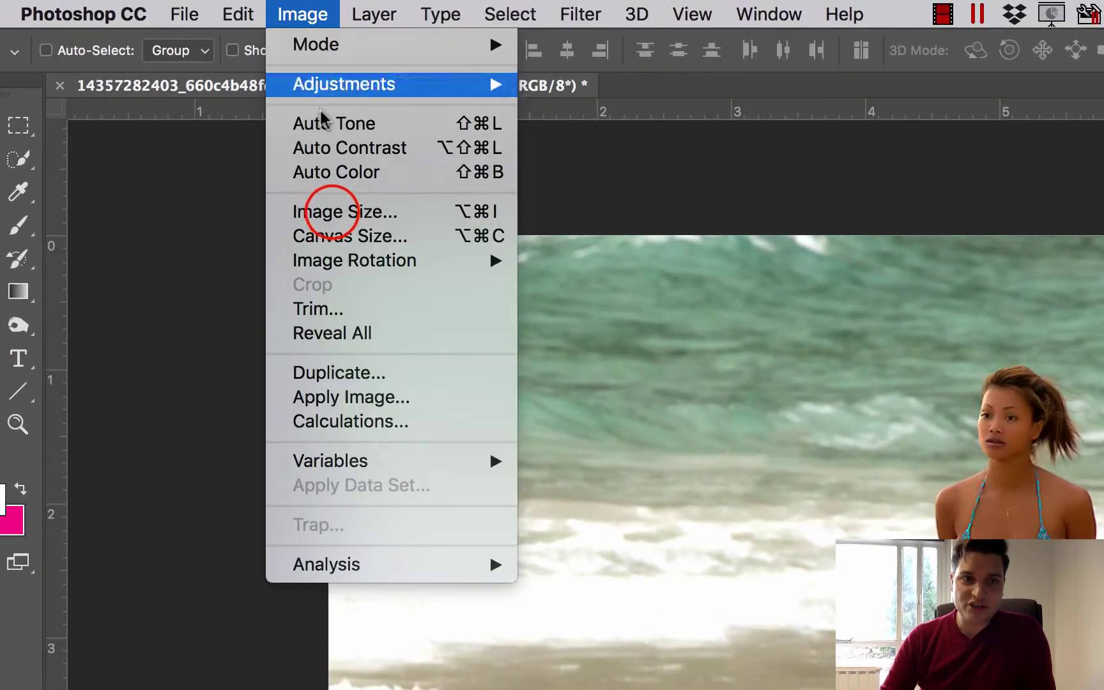
click(330, 212)
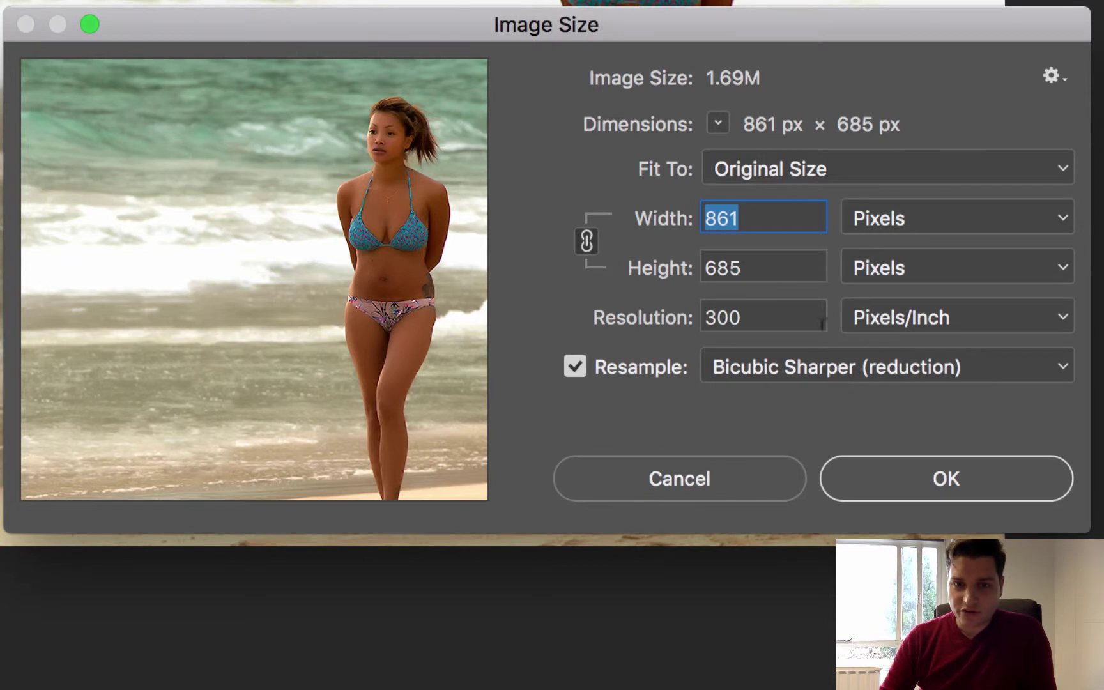
click(755, 318)
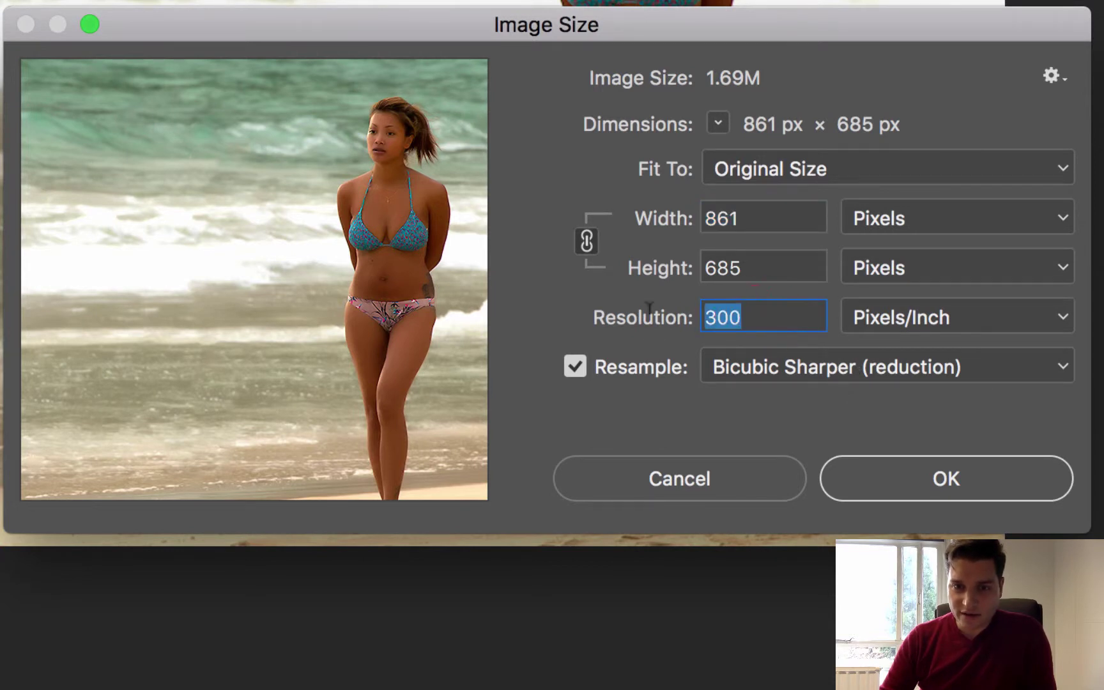
click(765, 218)
click(775, 315)
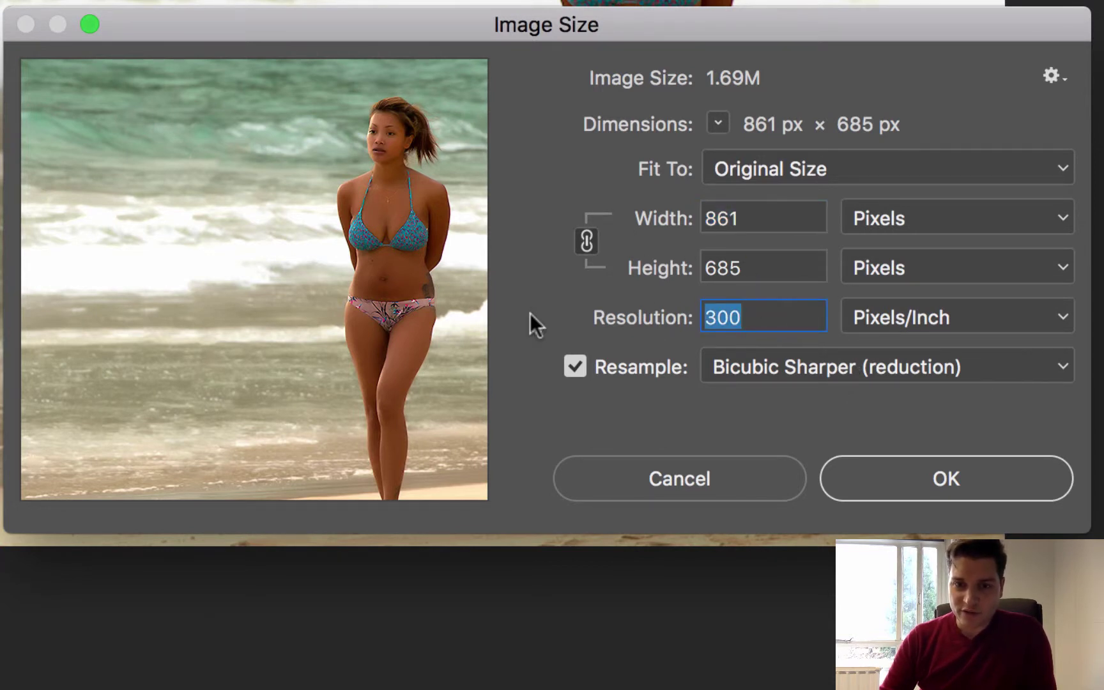
click(788, 214)
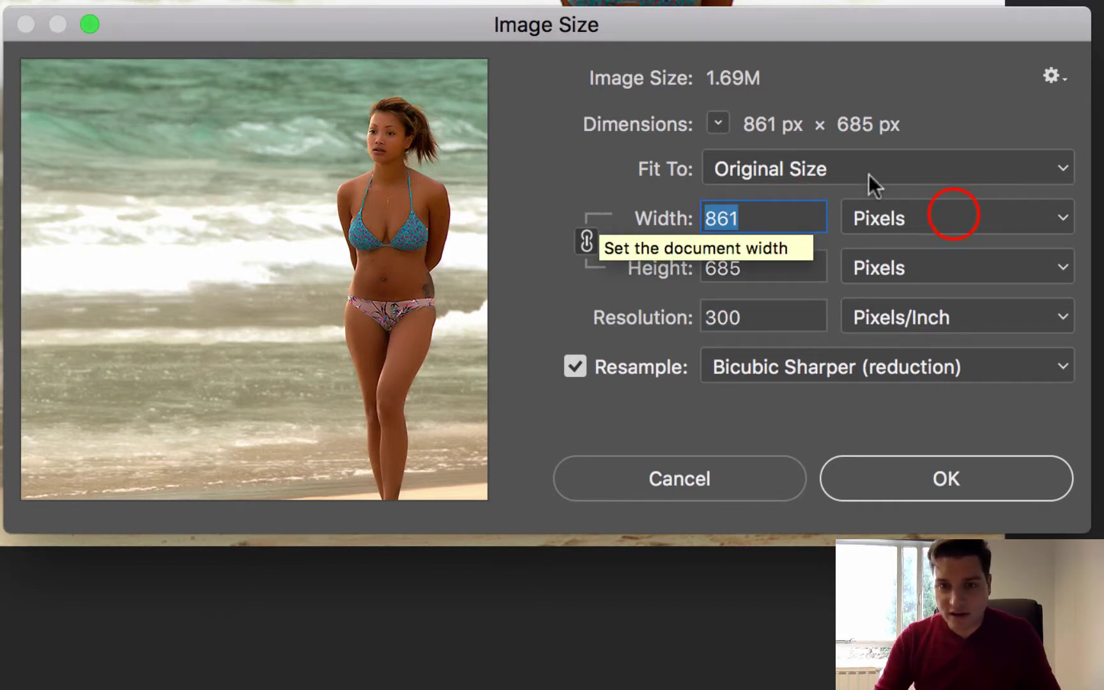
- Set width to 20 cm (2362 × 1879 px at 300 ppi) and zoom the preview out
click(953, 217)
click(985, 268)
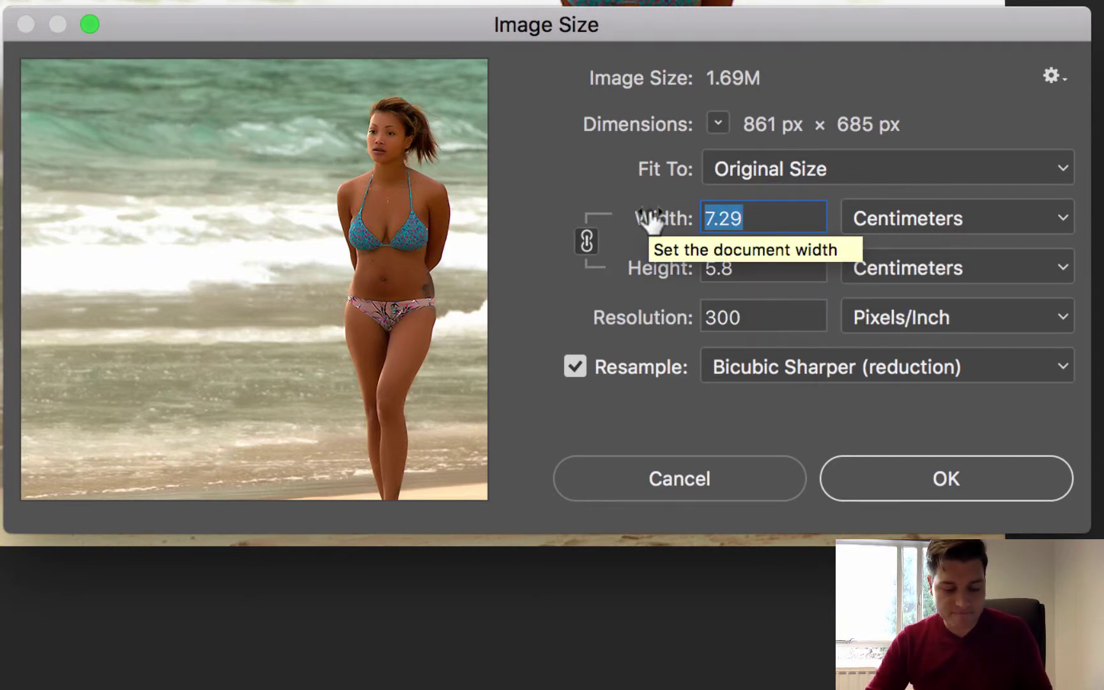
text(20)
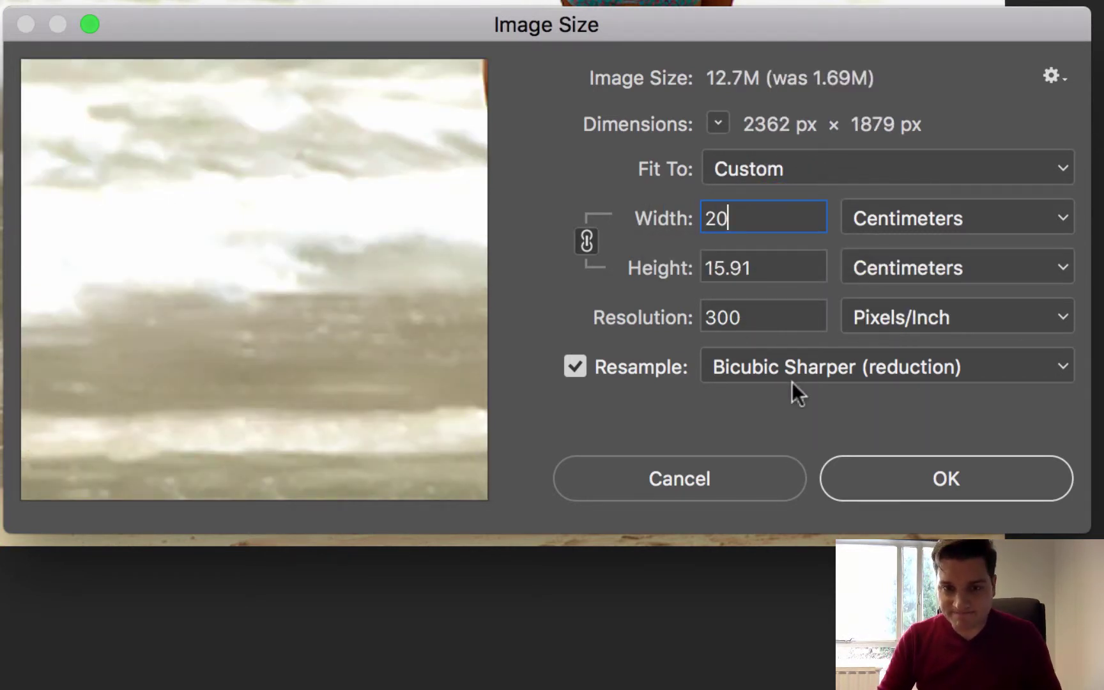
click(794, 269)
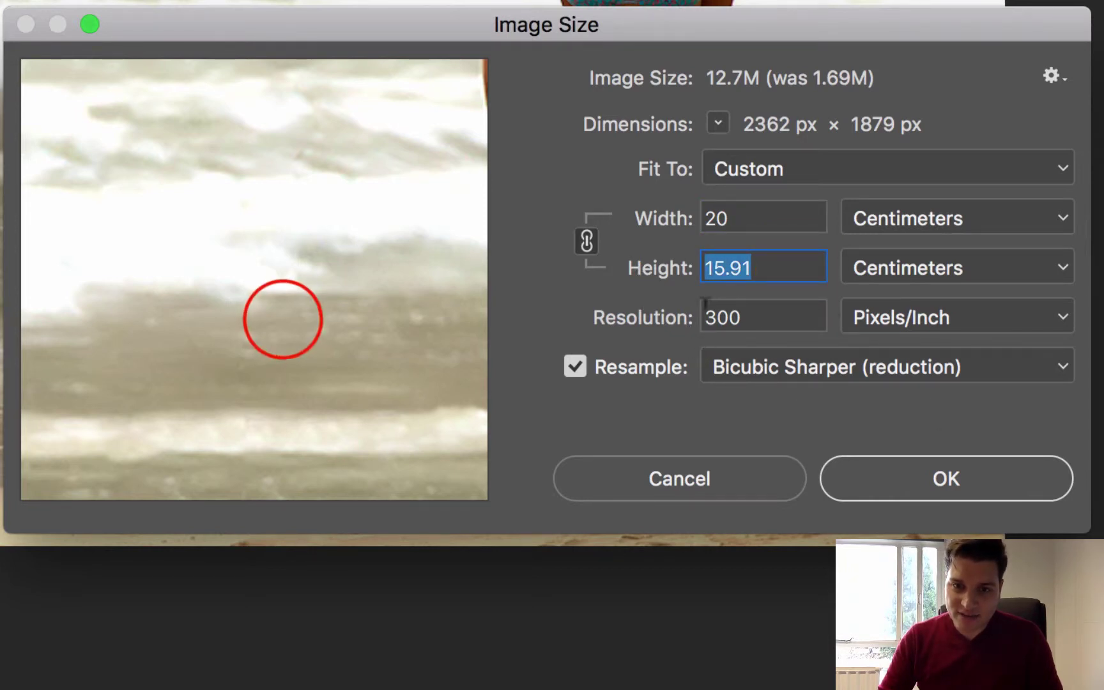
drag(383, 313, 266, 357)
click(188, 472)
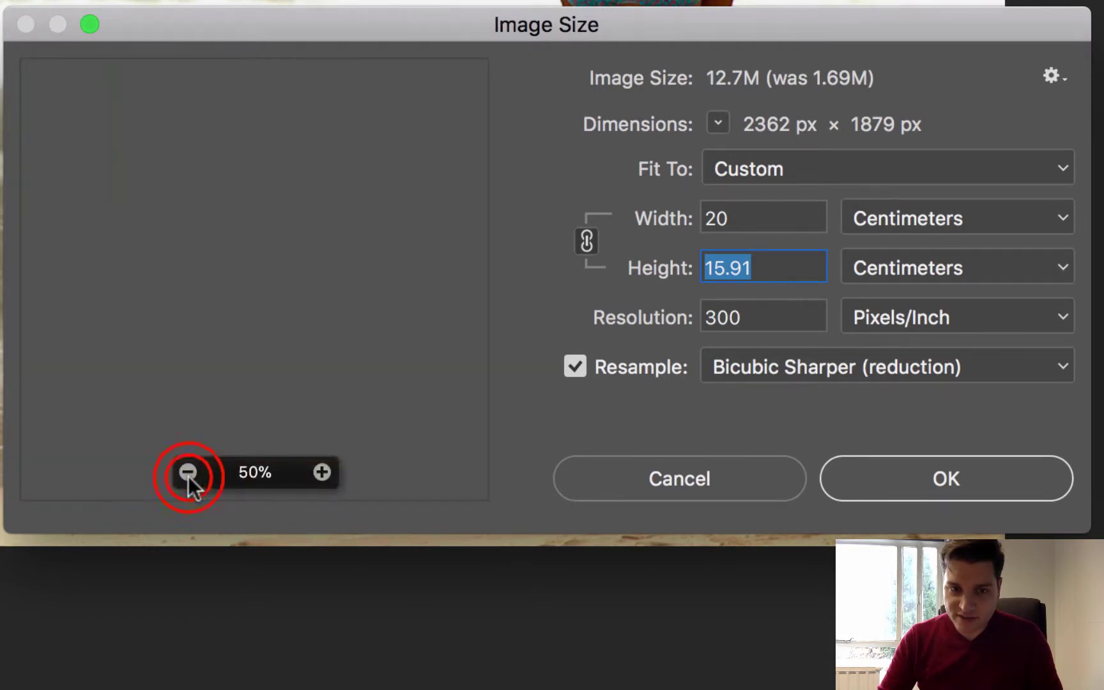
click(188, 473)
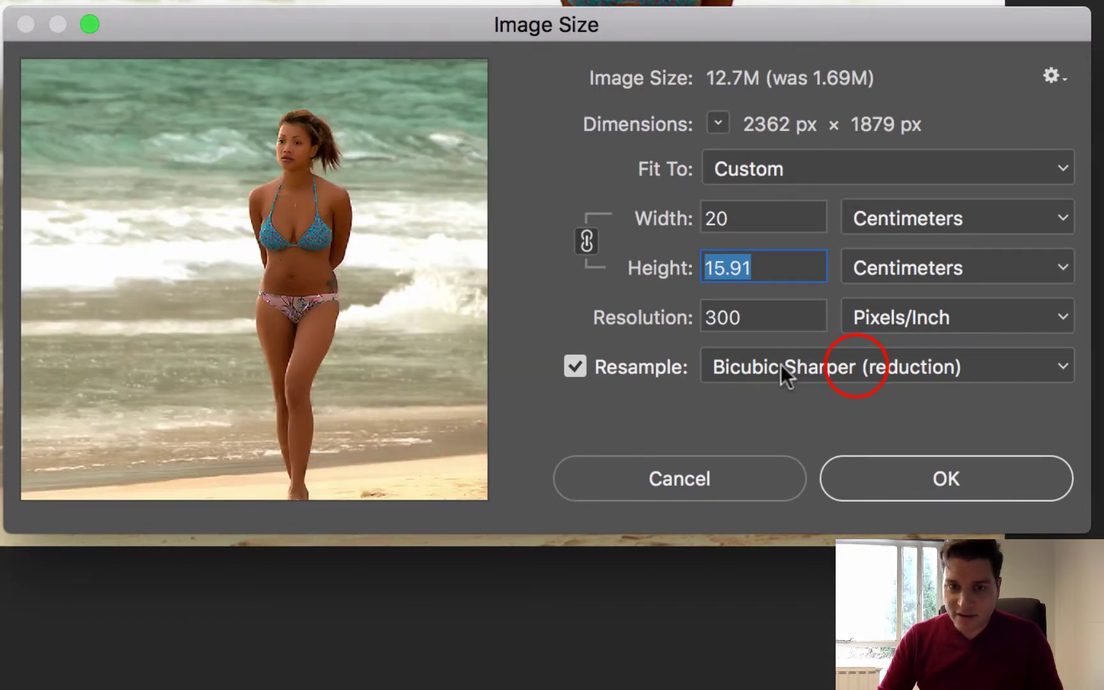
click(856, 364)
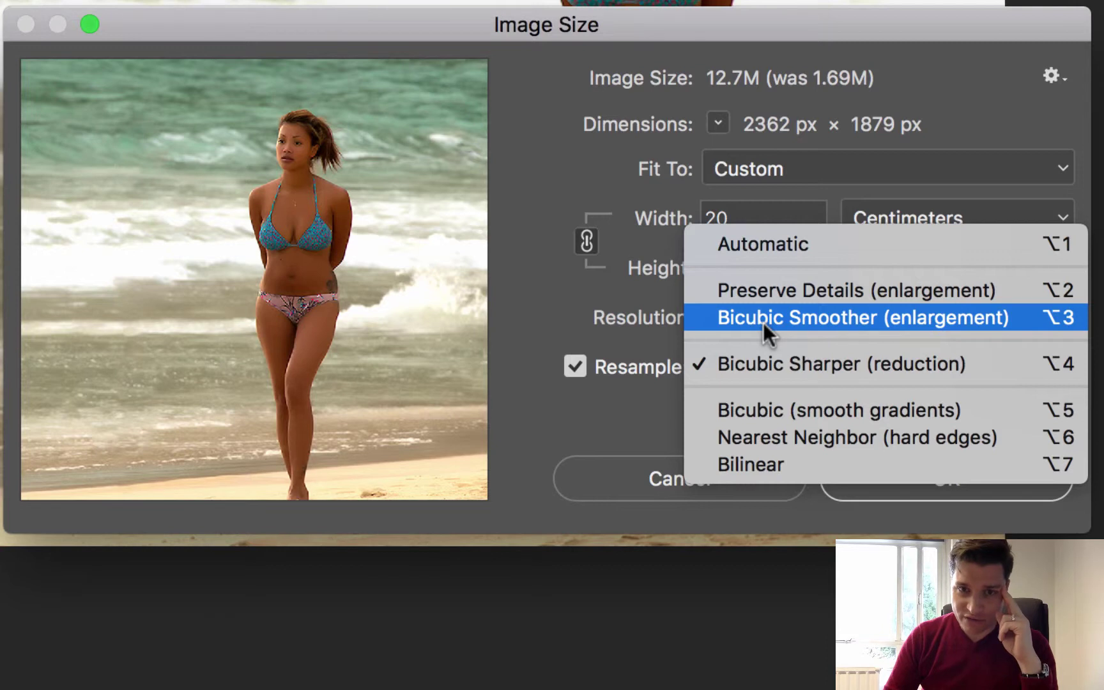
- Choose Bicubic Smoother (enlargement) as the resampling method
click(954, 318)
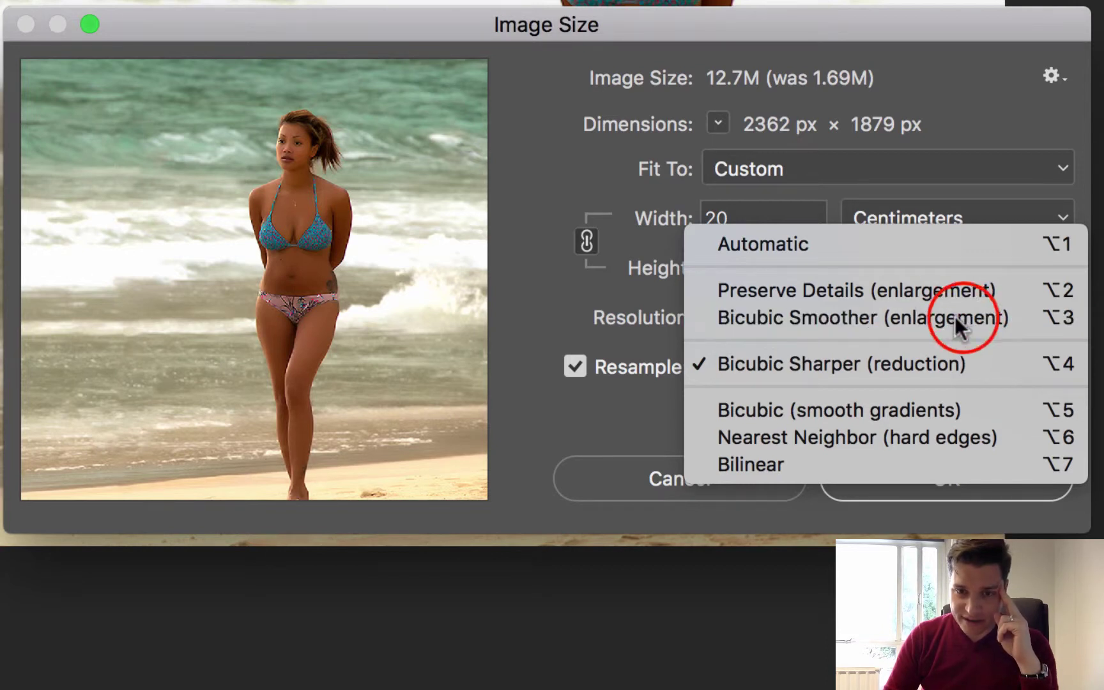
- Apply the 2362 × 1879 px enlargement and zoom out to view the whole photo
click(986, 476)
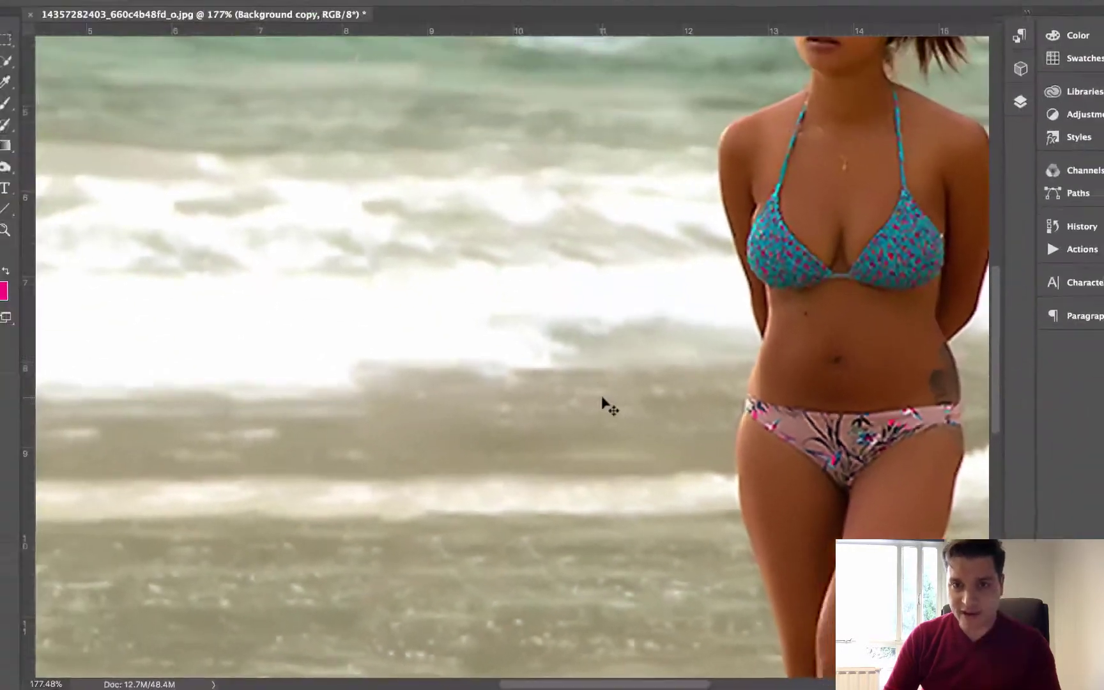
scroll(609, 419, down, 3)
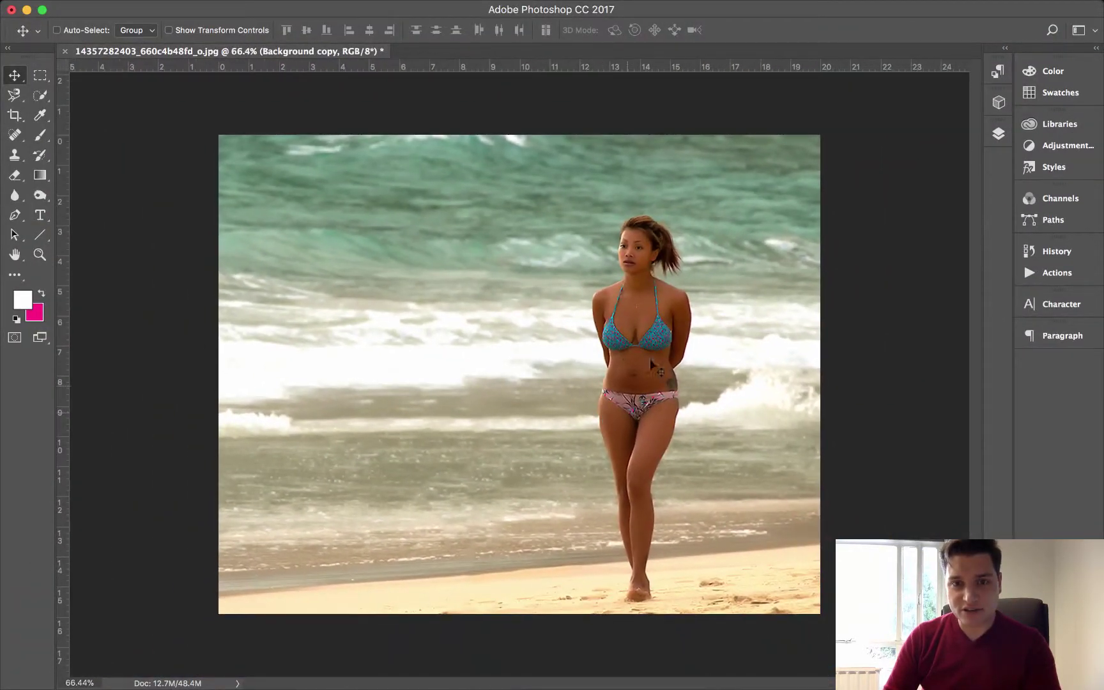